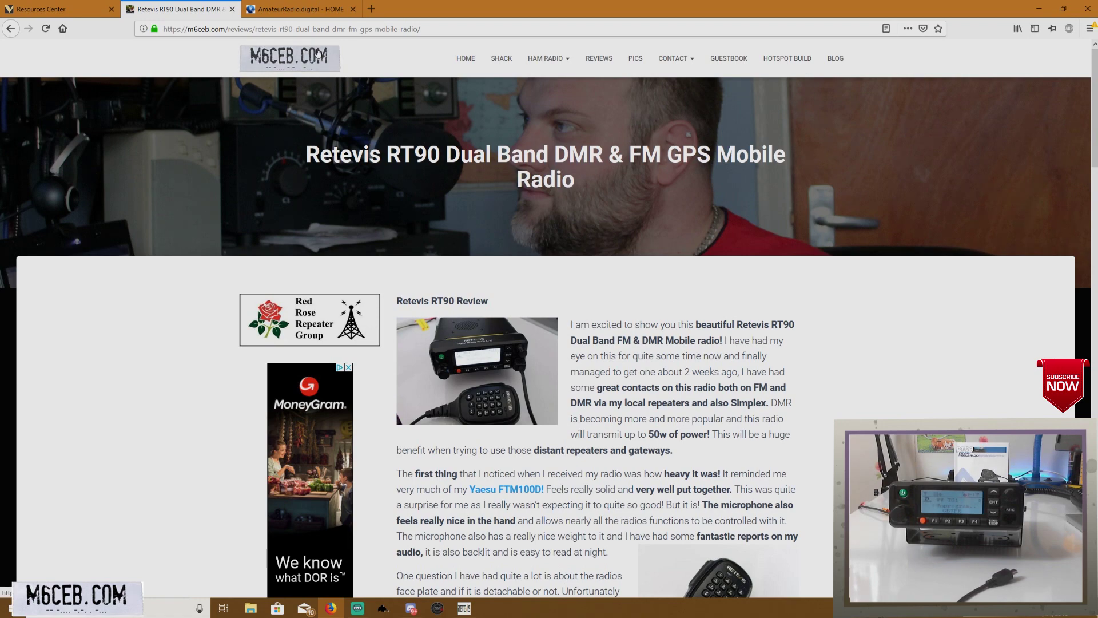
Step: Read through the Retevis RT90 review page down to its photo gallery and return to its beginning
{"action": "scroll", "coordinate": [611, 451], "scroll_direction": "down", "scroll_amount": 6}
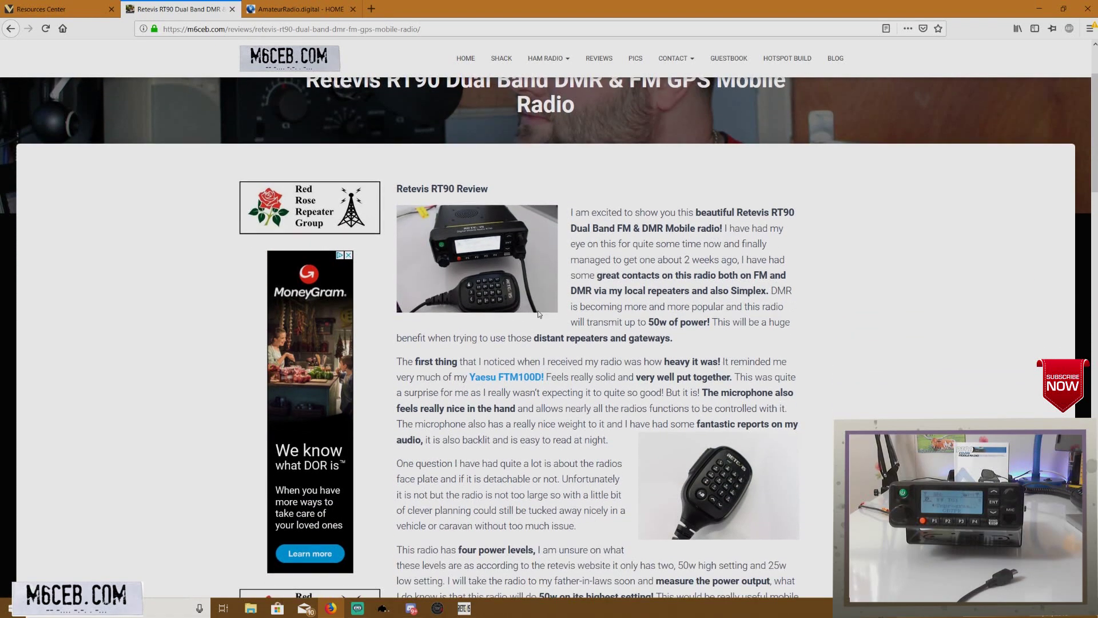
{"action": "scroll", "coordinate": [692, 343], "scroll_direction": "down", "scroll_amount": 7}
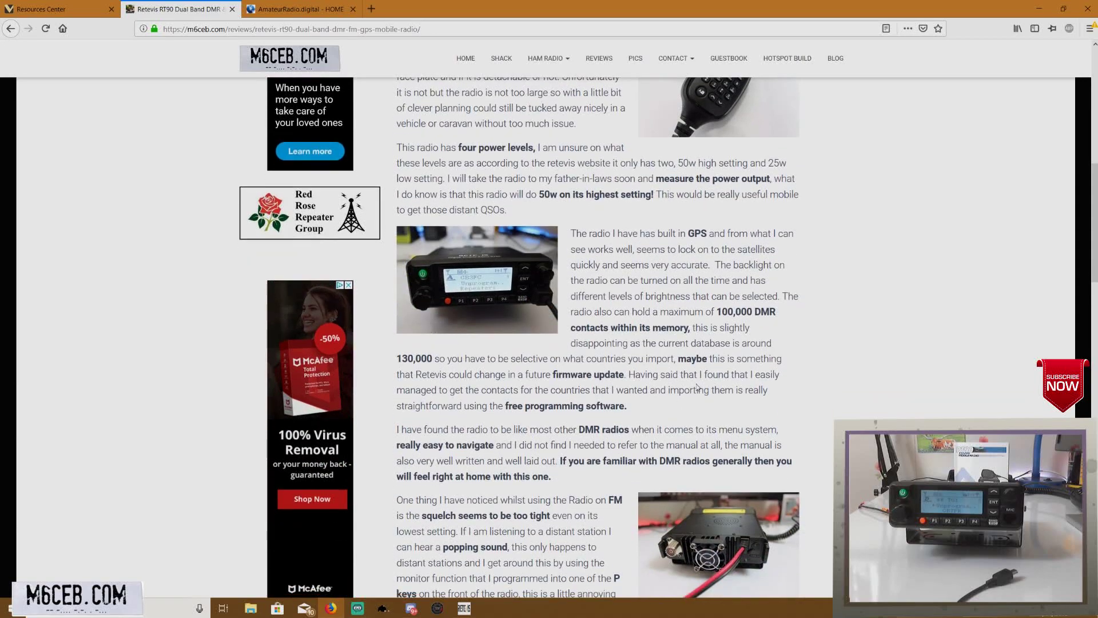
{"action": "scroll", "coordinate": [657, 429], "scroll_direction": "down", "scroll_amount": 7}
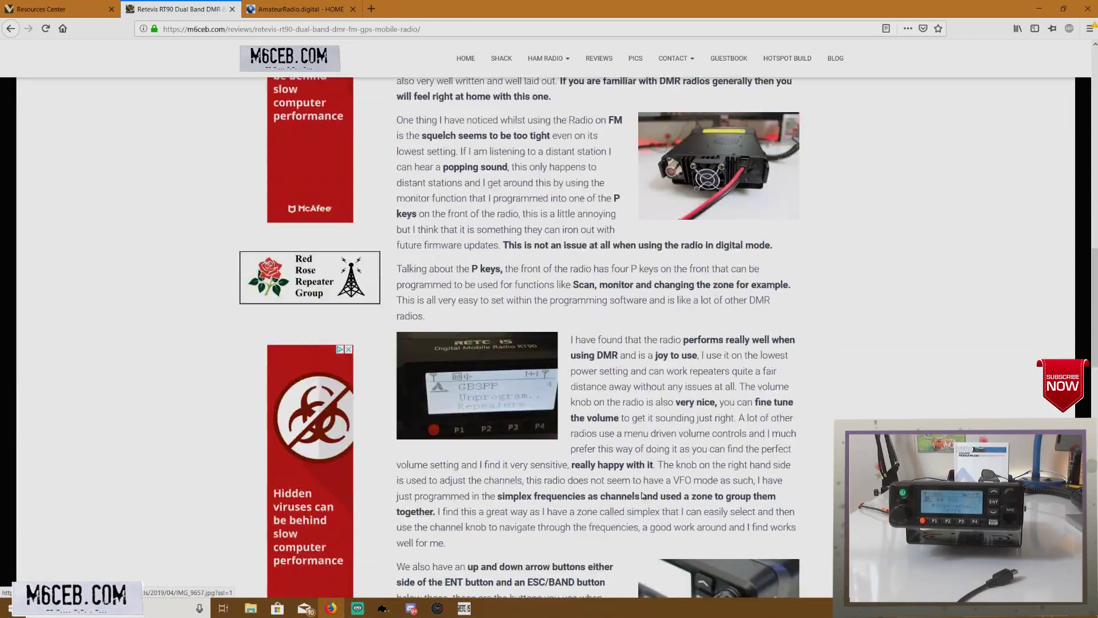
{"action": "scroll", "coordinate": [615, 502], "scroll_direction": "down", "scroll_amount": 4}
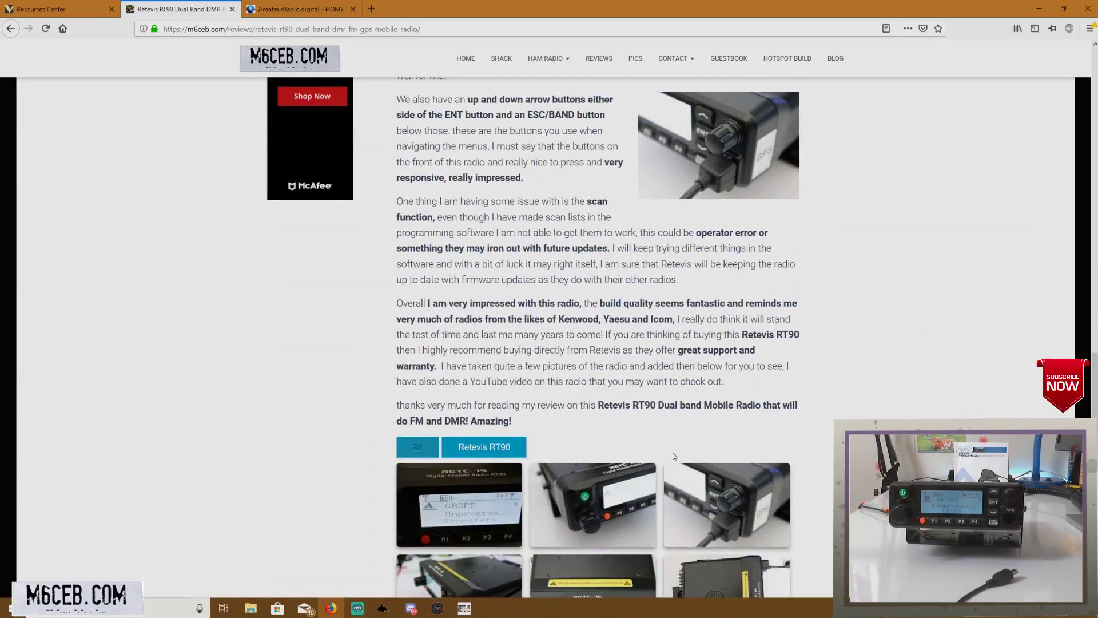
{"action": "scroll", "coordinate": [654, 433], "scroll_direction": "up", "scroll_amount": 4}
{"action": "scroll", "coordinate": [654, 433], "scroll_direction": "up", "scroll_amount": 15}
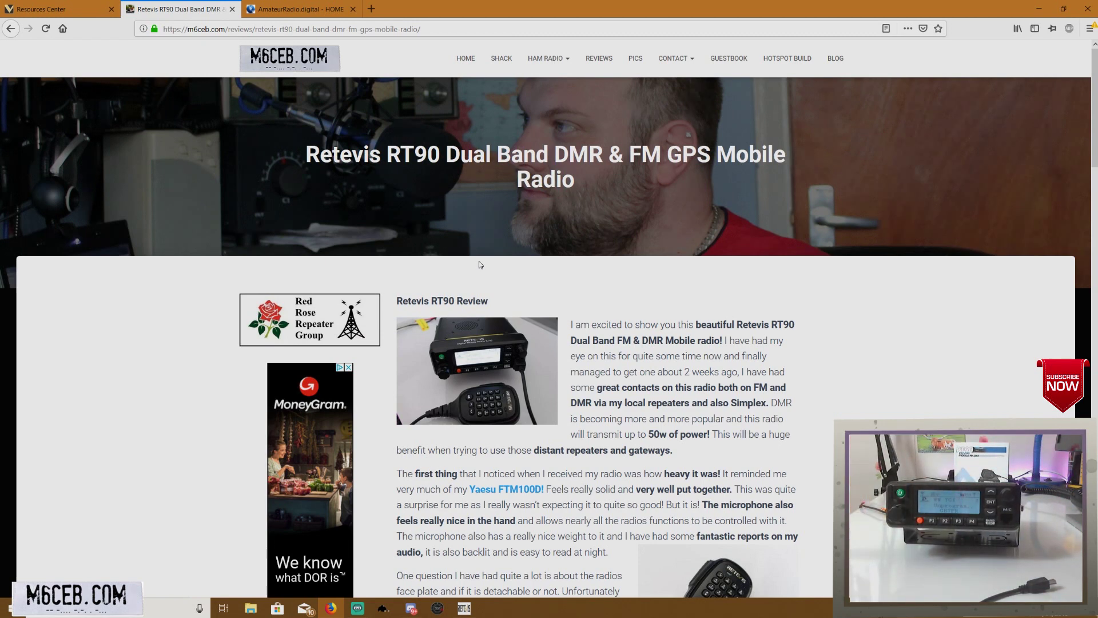
Step: Locate the RT90 programming software download on the Retevis Resources Center page, open its download prompt and dismiss it
{"action": "left_click", "coordinate": [57, 9]}
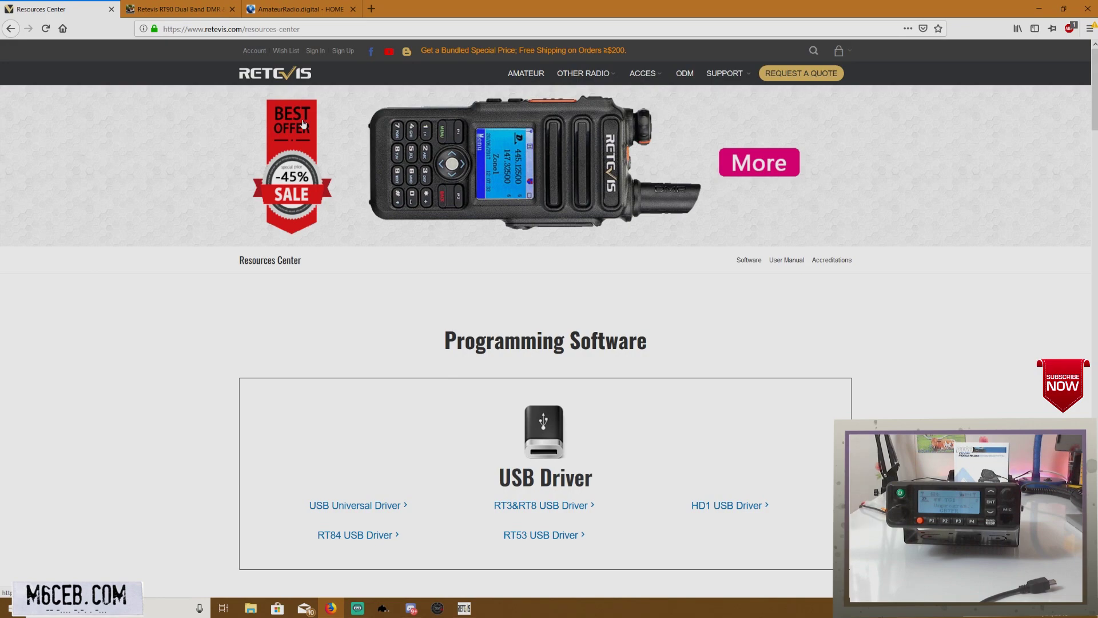
{"action": "scroll", "coordinate": [544, 246], "scroll_direction": "down", "scroll_amount": 7}
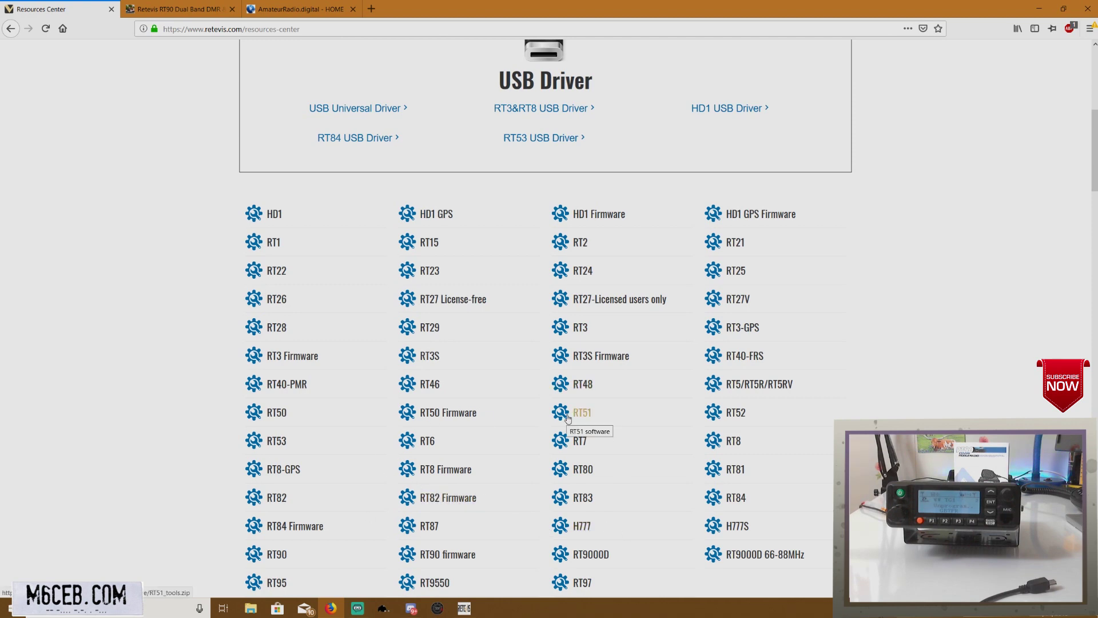
{"action": "scroll", "coordinate": [577, 420], "scroll_direction": "down", "scroll_amount": 2}
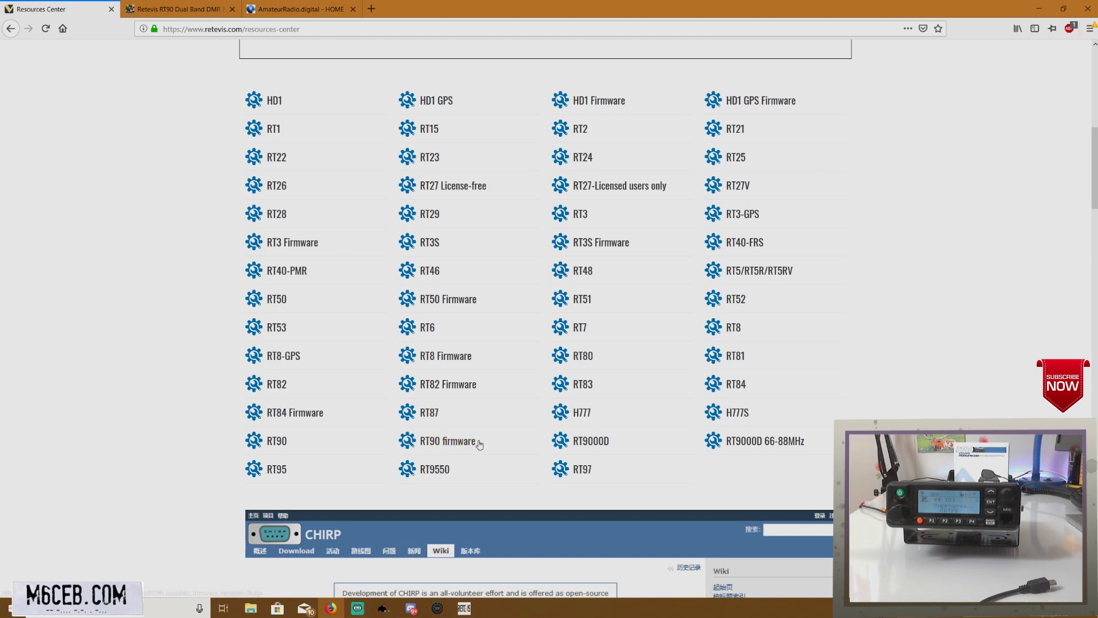
{"action": "left_click", "coordinate": [278, 441]}
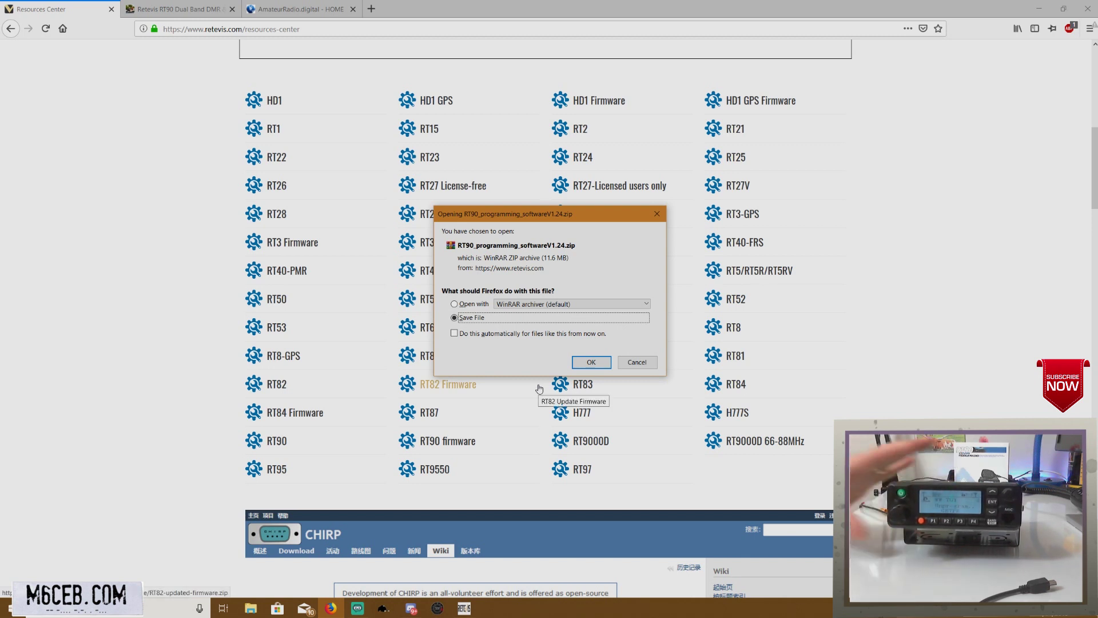
{"action": "left_click", "coordinate": [634, 366]}
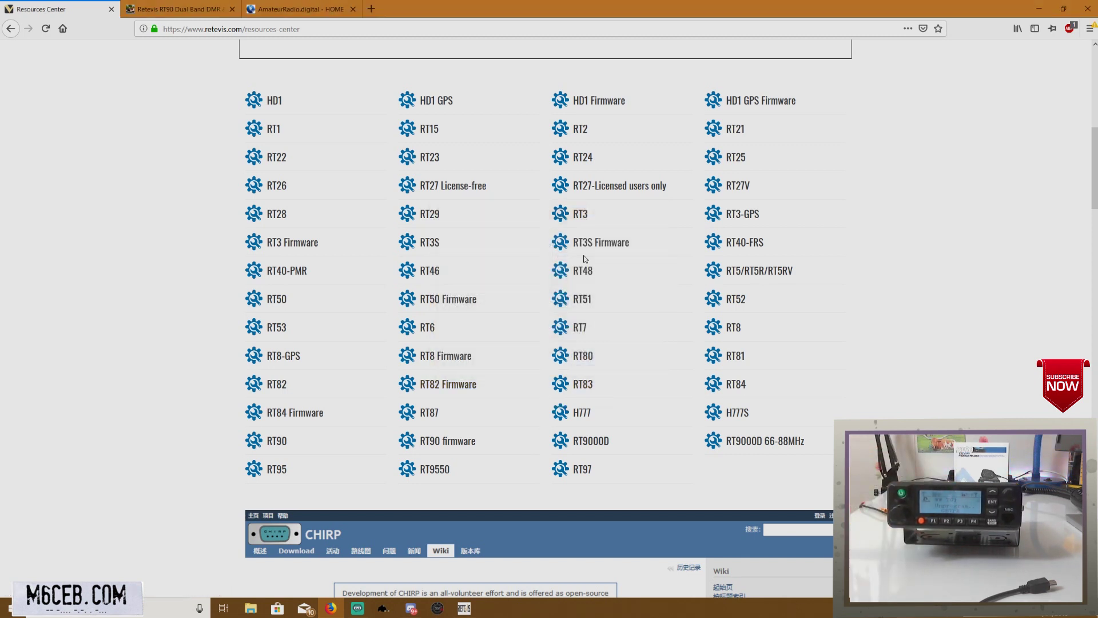
Step: Switch to the CPS RT90 software and look through the default System1, GroupList1, Zone1, ScanList1 and Channel1 entries
{"action": "left_click", "coordinate": [470, 609]}
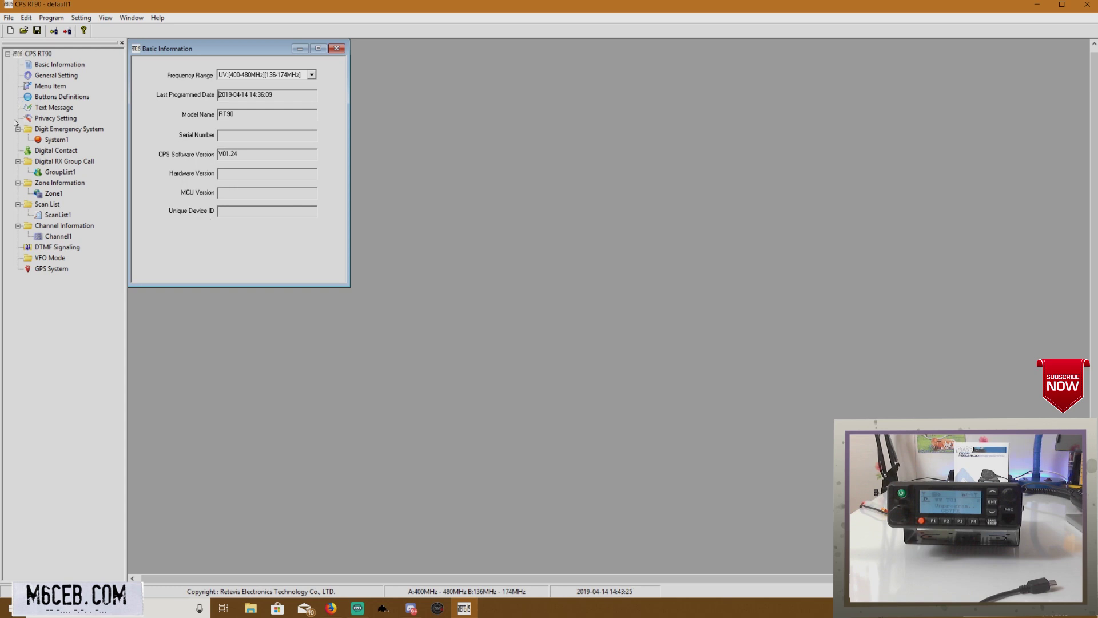
{"action": "left_click", "coordinate": [57, 141]}
{"action": "left_click", "coordinate": [55, 174]}
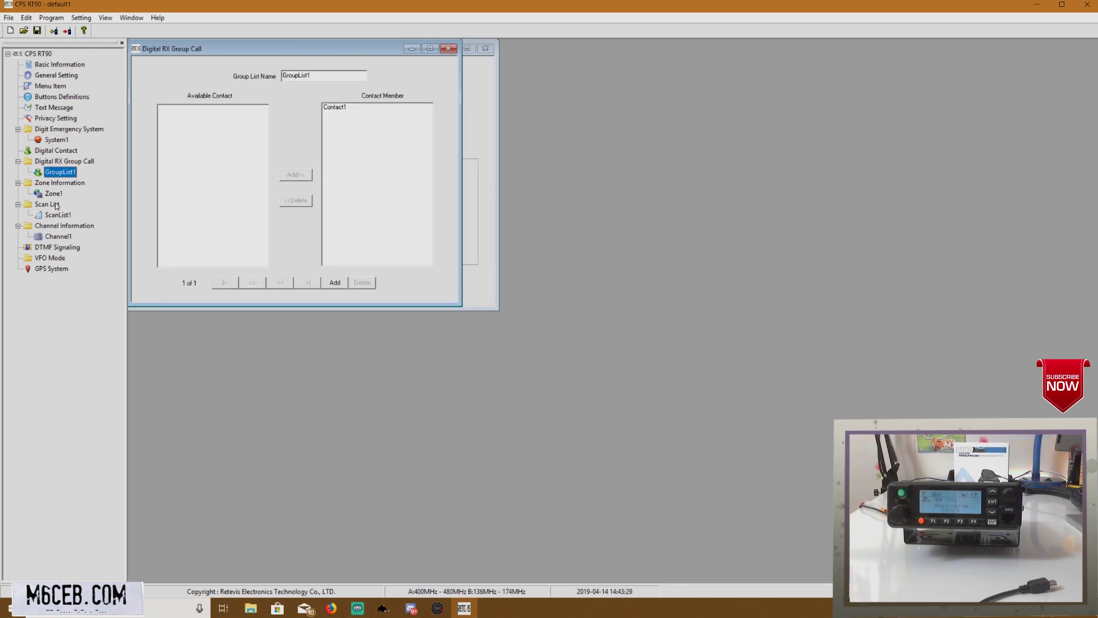
{"action": "left_click", "coordinate": [55, 194]}
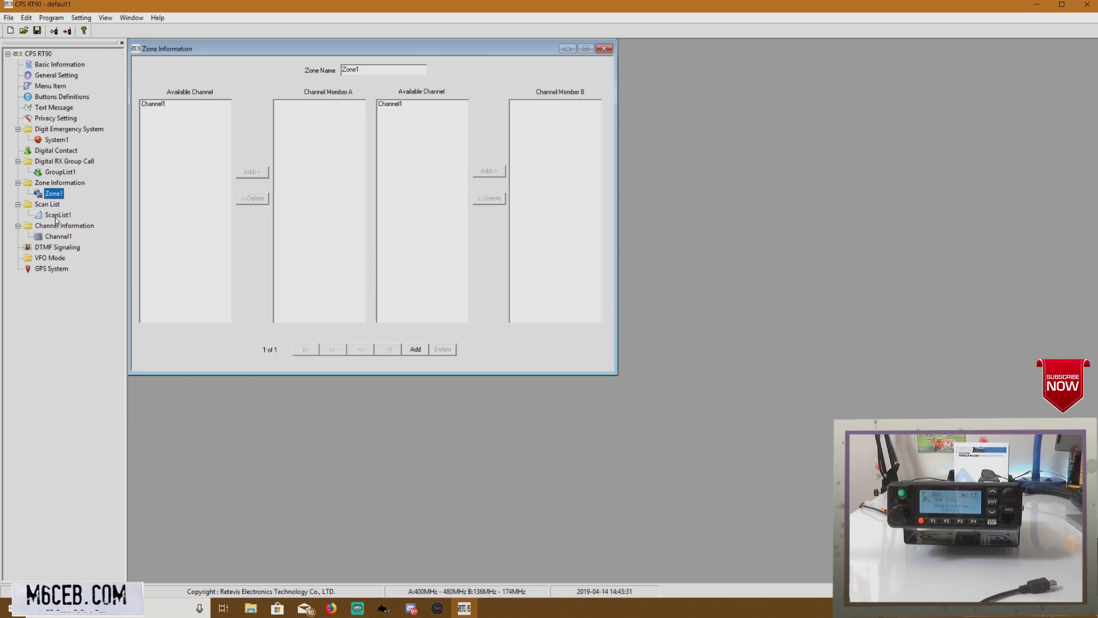
{"action": "left_click", "coordinate": [57, 217]}
{"action": "left_click", "coordinate": [58, 236]}
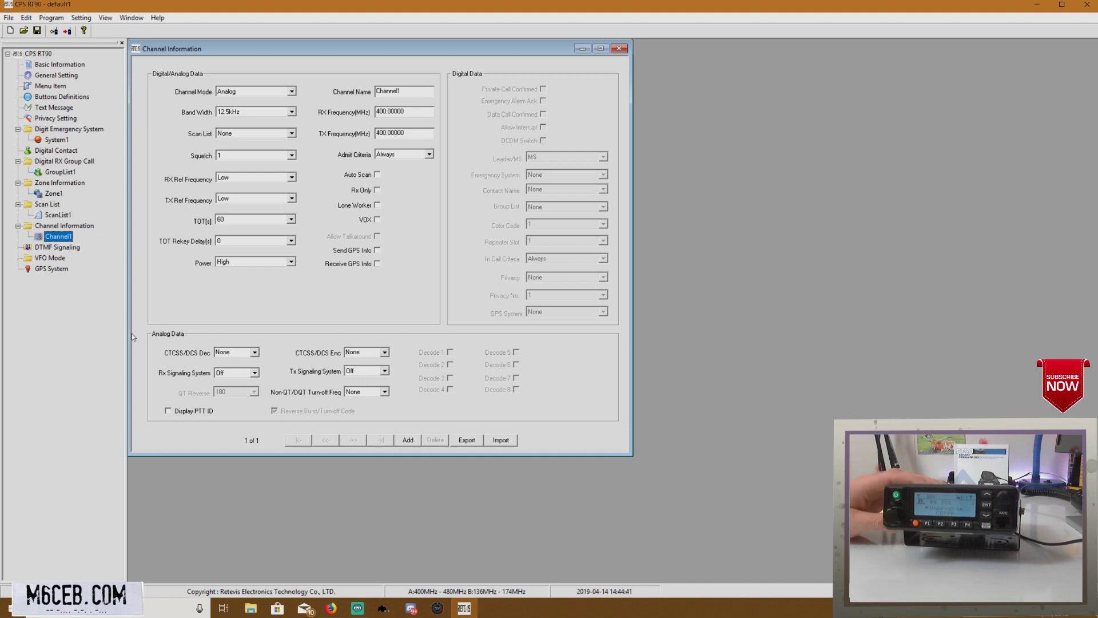
Step: Read the existing data from the connected RT90 radio into the programming software
{"action": "left_click", "coordinate": [54, 31]}
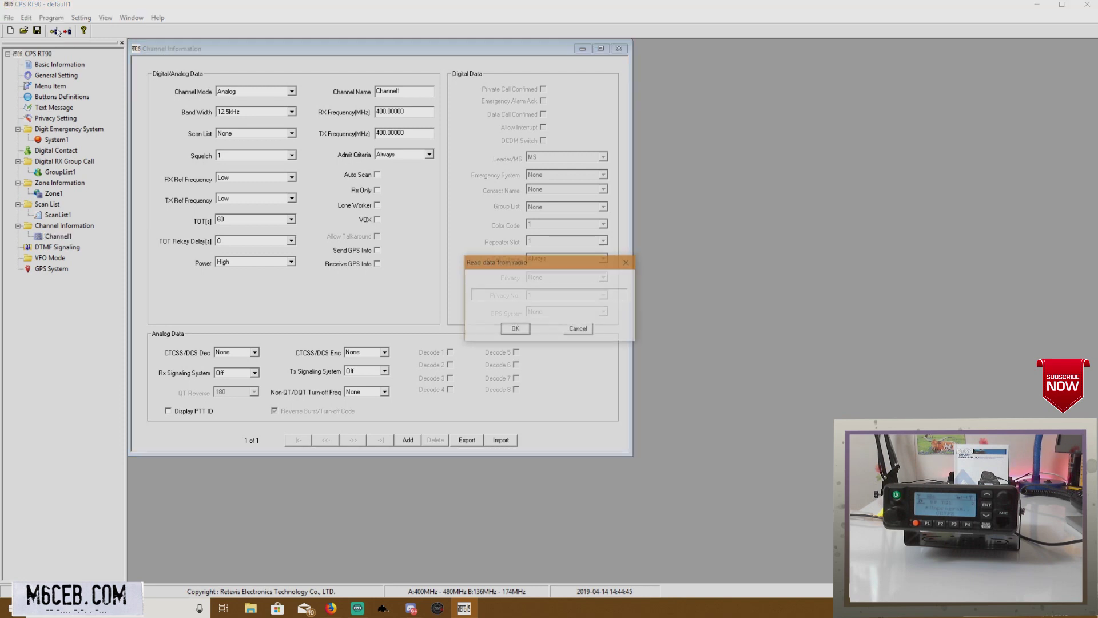
{"action": "left_click", "coordinate": [514, 329]}
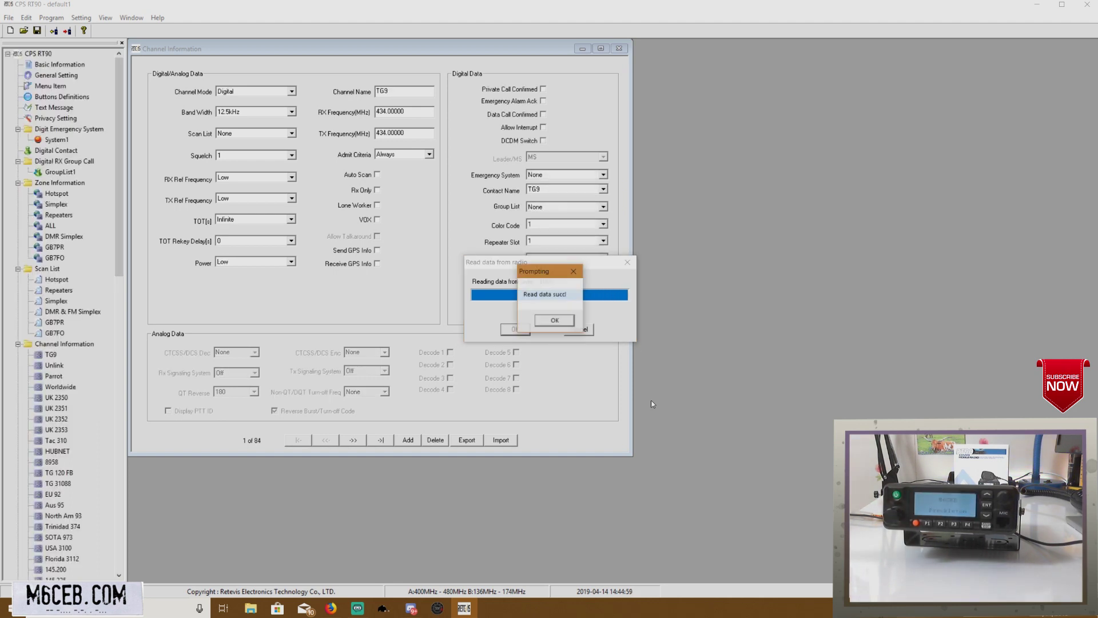
{"action": "left_click", "coordinate": [554, 321]}
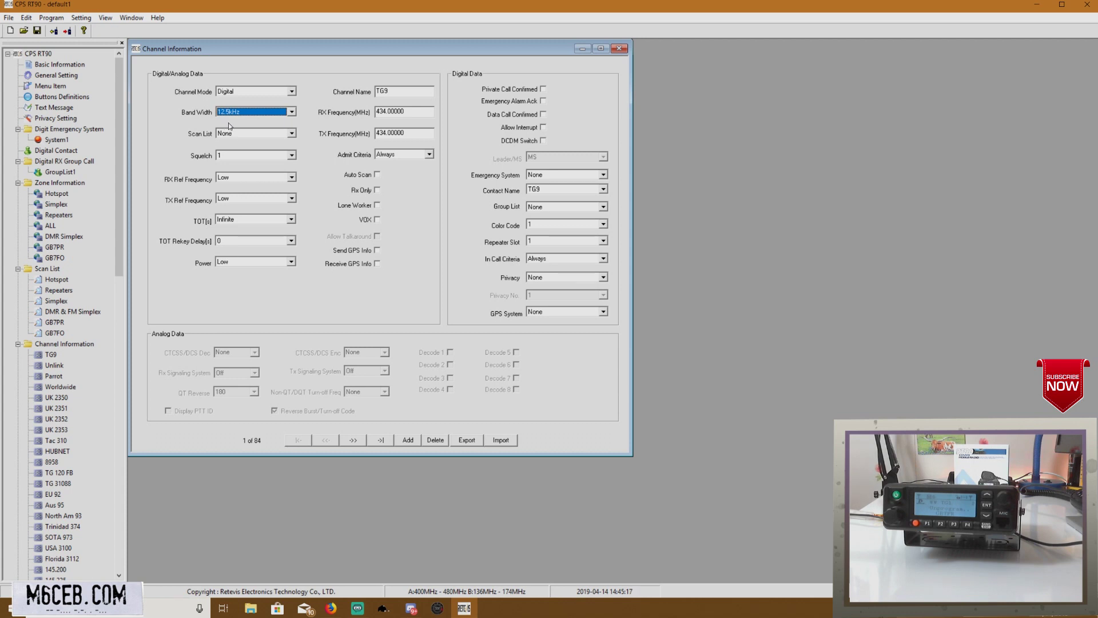
Step: Examine the radio's Basic Information and the Radio Name and Radio ID fields in General Setting
{"action": "double_click", "coordinate": [75, 66]}
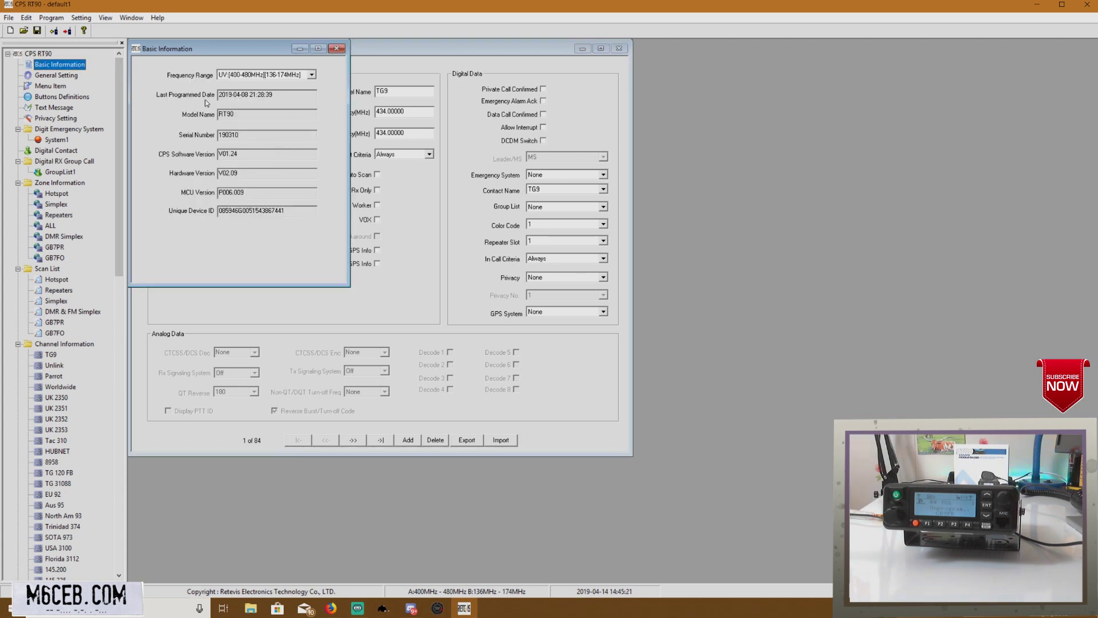
{"action": "double_click", "coordinate": [70, 76]}
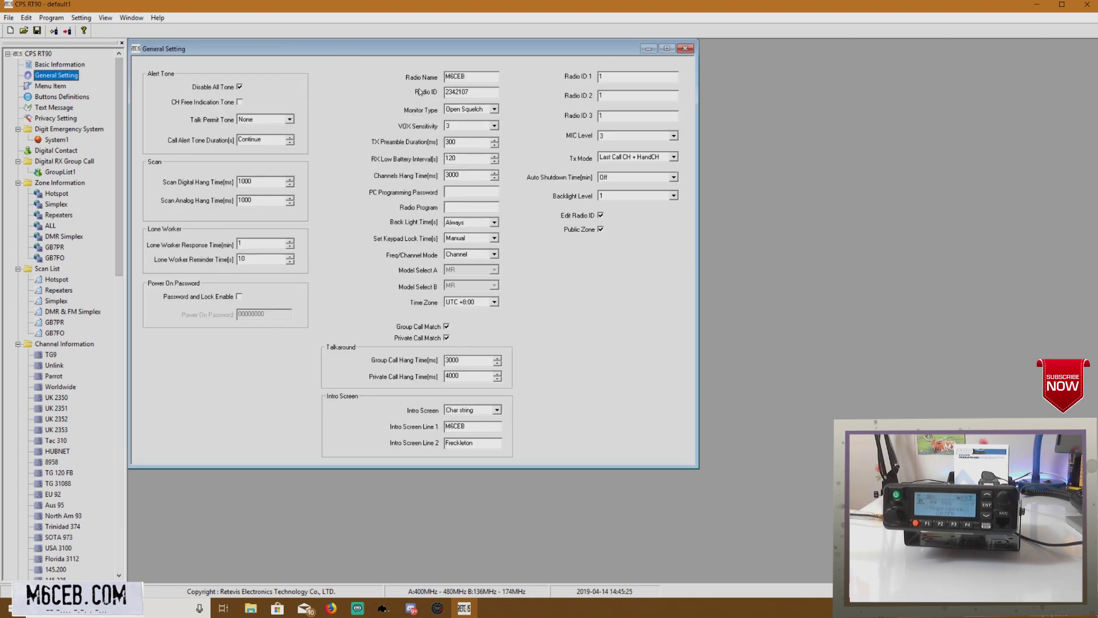
{"action": "left_click", "coordinate": [503, 82]}
{"action": "left_click", "coordinate": [467, 76]}
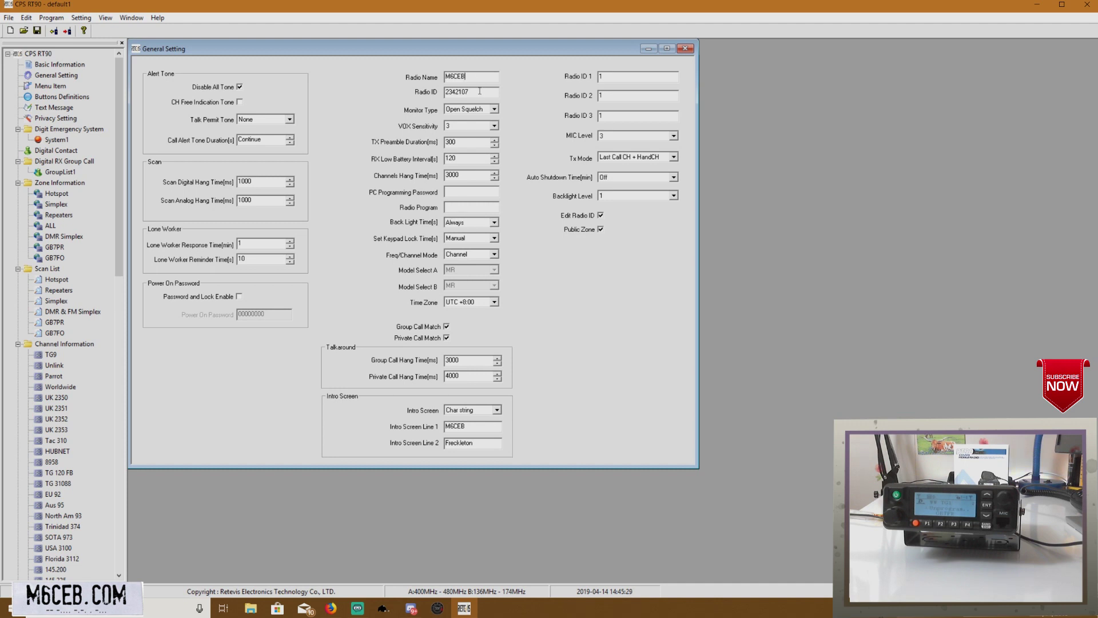
{"action": "left_click", "coordinate": [474, 91]}
{"action": "left_click", "coordinate": [467, 91]}
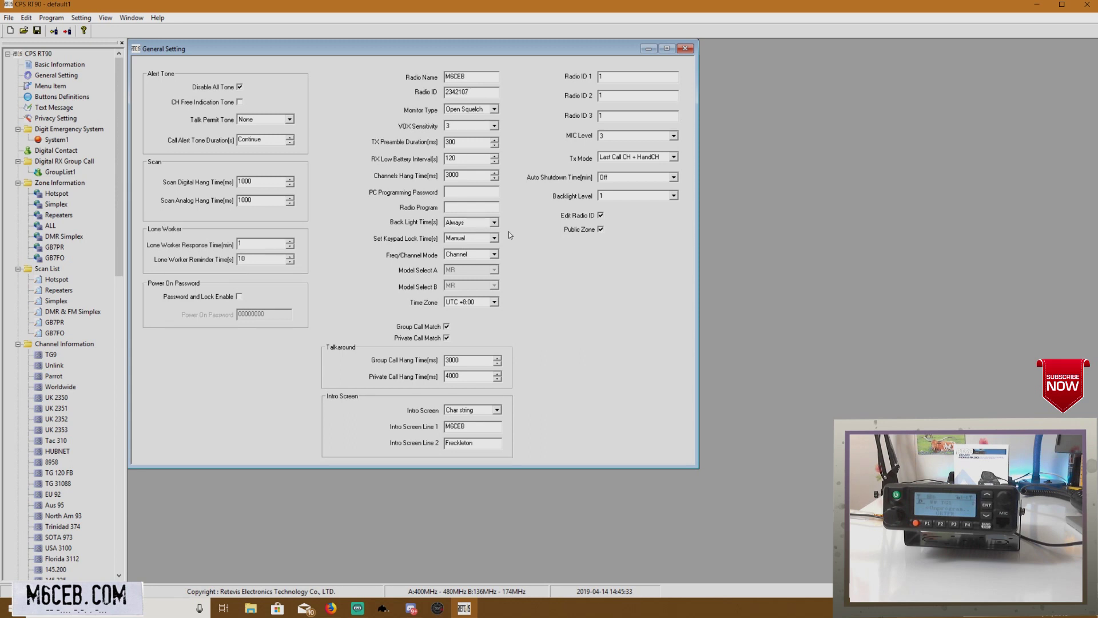
Step: Check the Intro Screen type options and both intro text lines, and view the Menu Item settings
{"action": "left_click_drag", "start_coordinate": [469, 426], "coordinate": [444, 427]}
{"action": "left_click", "coordinate": [480, 444]}
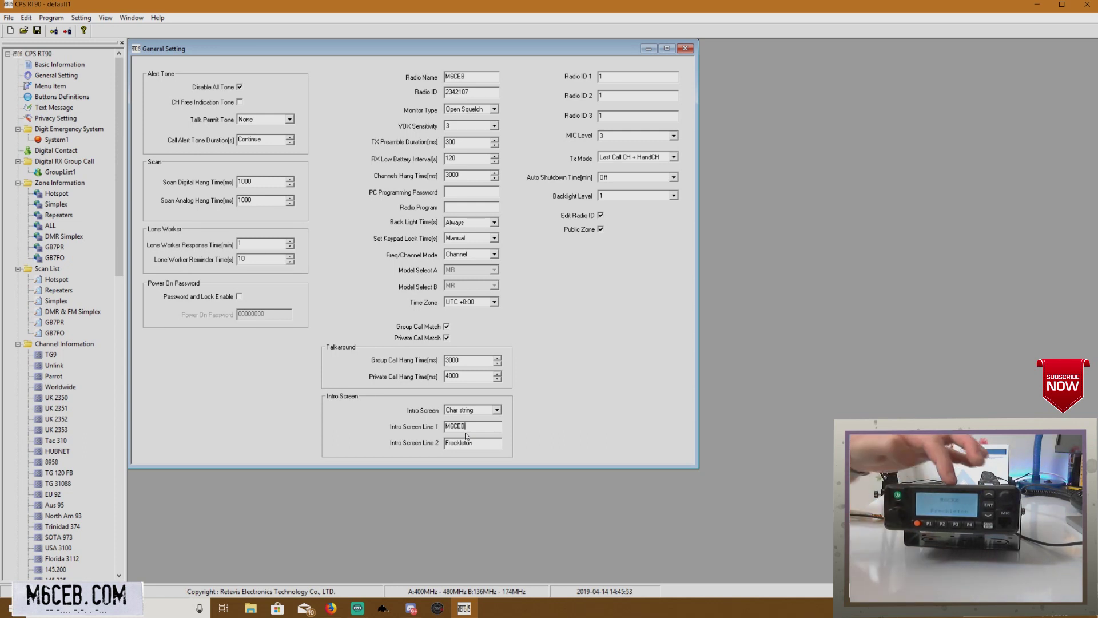
{"action": "left_click_drag", "start_coordinate": [474, 442], "coordinate": [427, 425]}
{"action": "left_click", "coordinate": [474, 441]}
{"action": "left_click", "coordinate": [497, 411]}
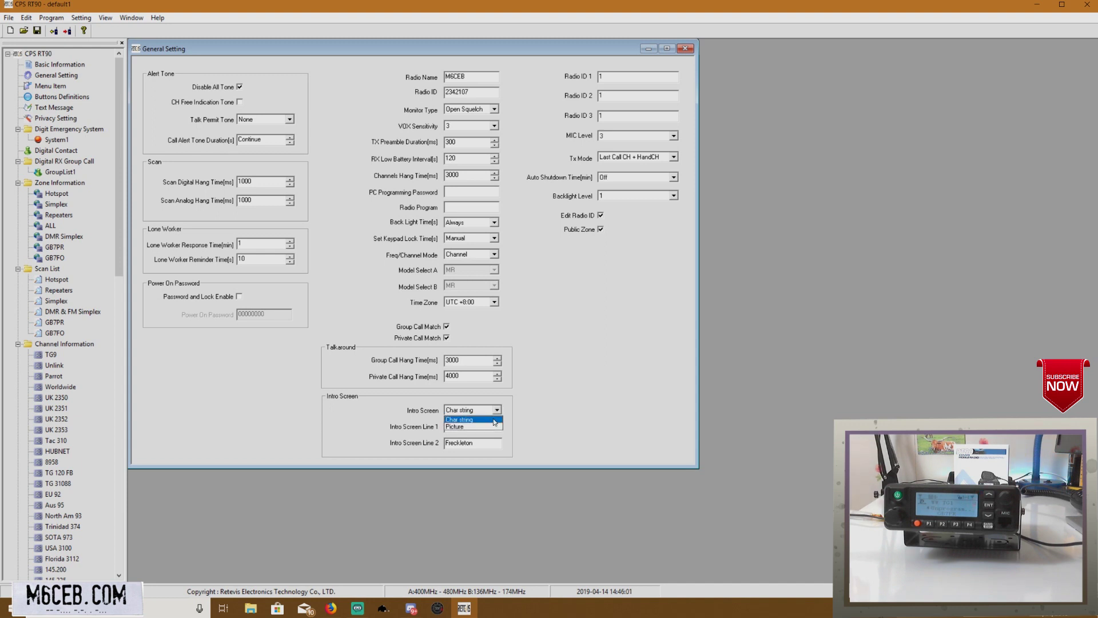
{"action": "left_click", "coordinate": [453, 421]}
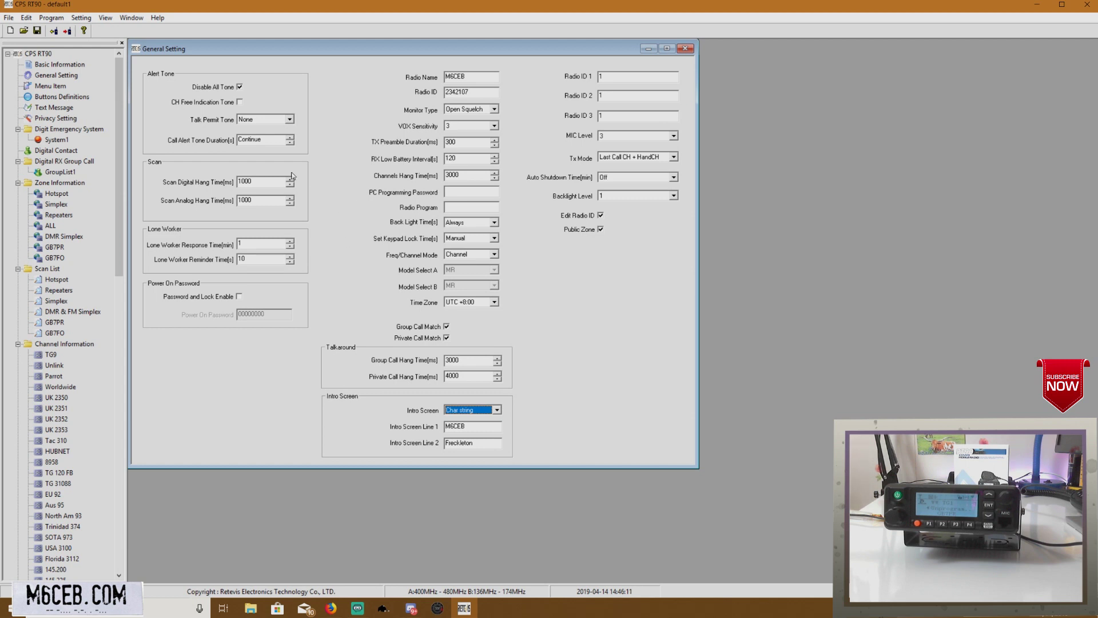
{"action": "double_click", "coordinate": [55, 89]}
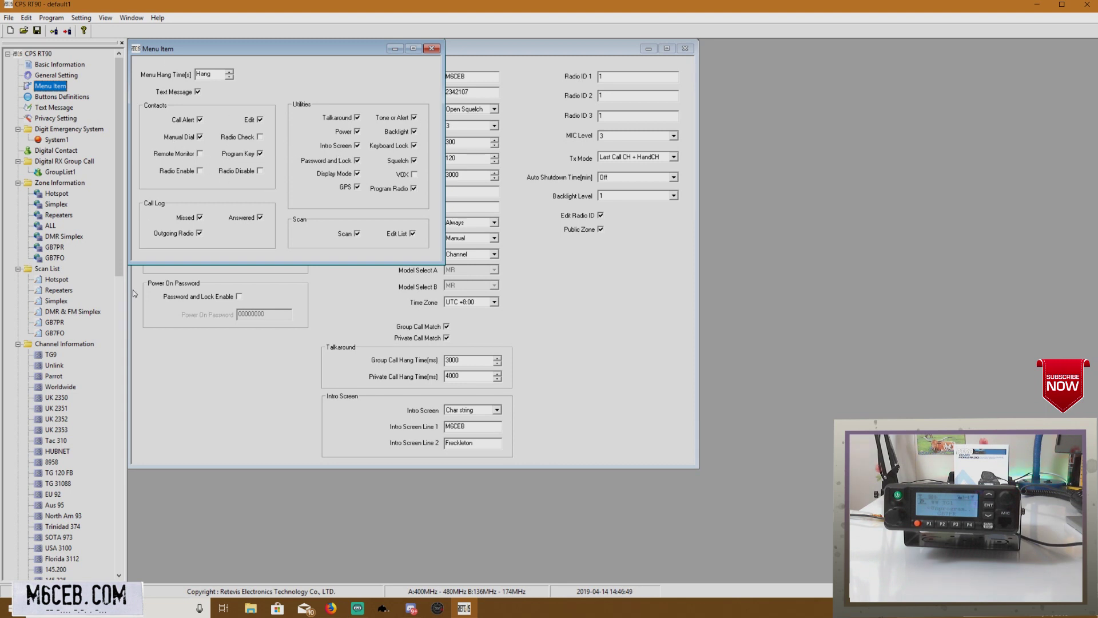
{"action": "left_click", "coordinate": [9, 18]}
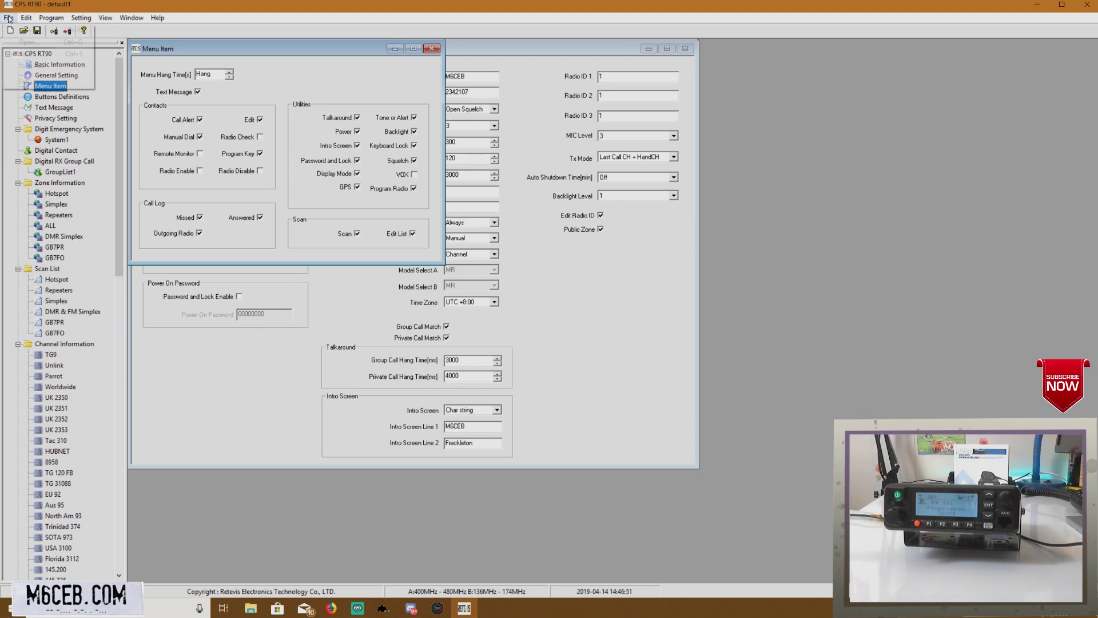
{"action": "left_click", "coordinate": [43, 65]}
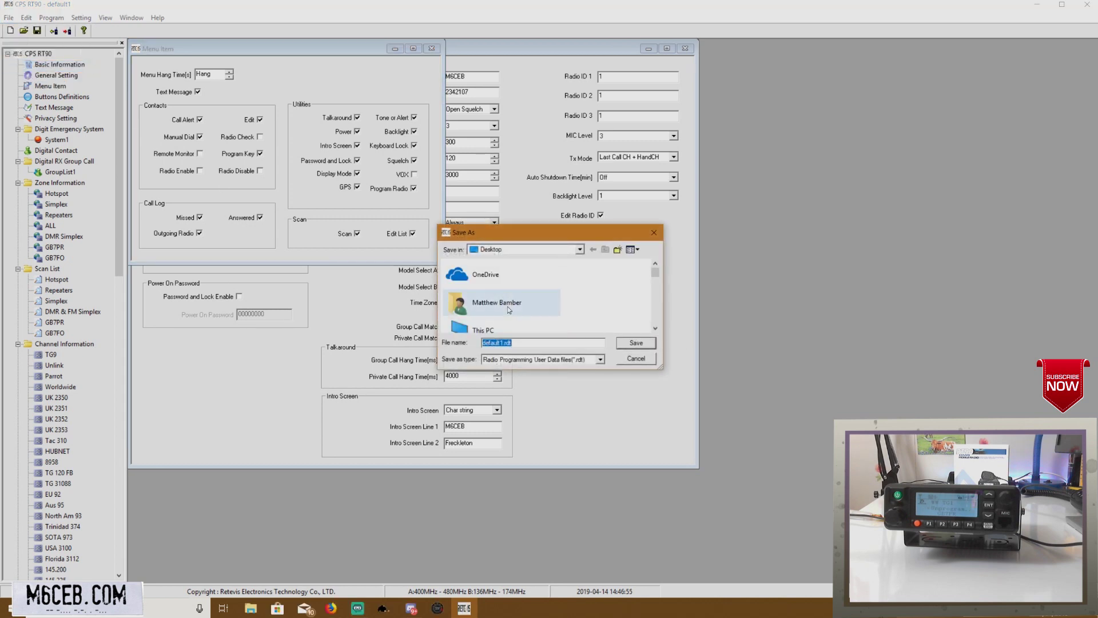
{"action": "left_click", "coordinate": [636, 359]}
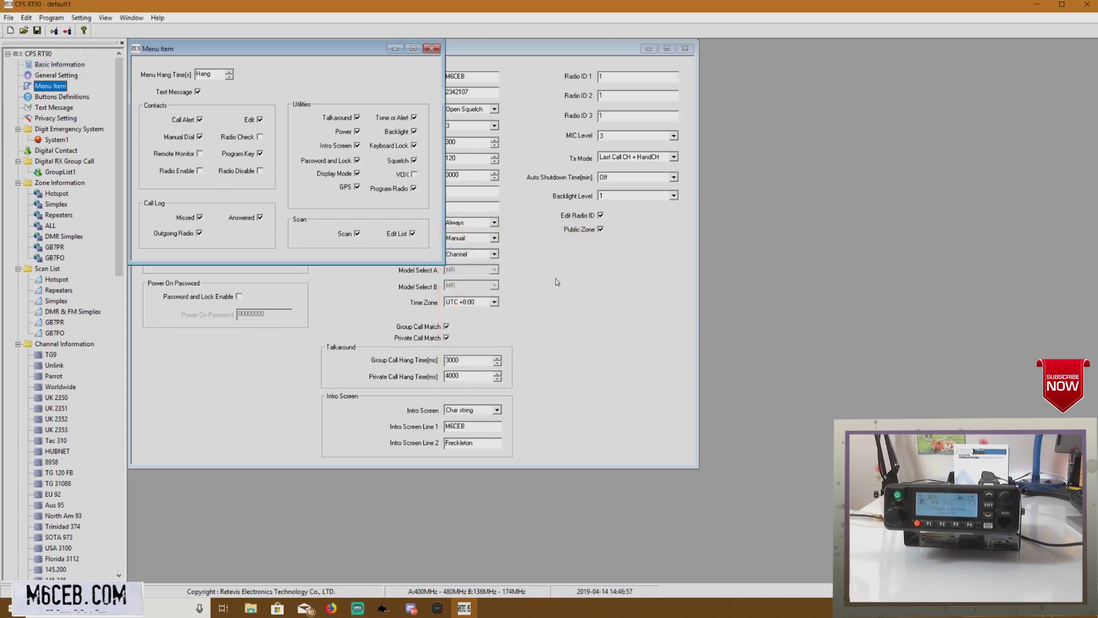
{"action": "left_click", "coordinate": [9, 18]}
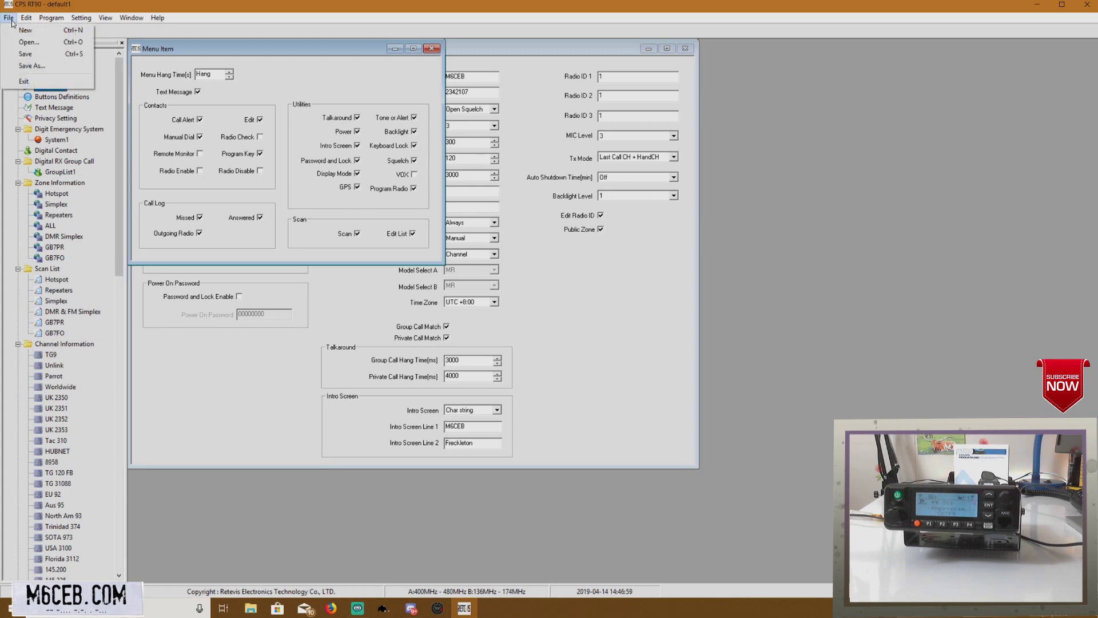
{"action": "left_click", "coordinate": [34, 64]}
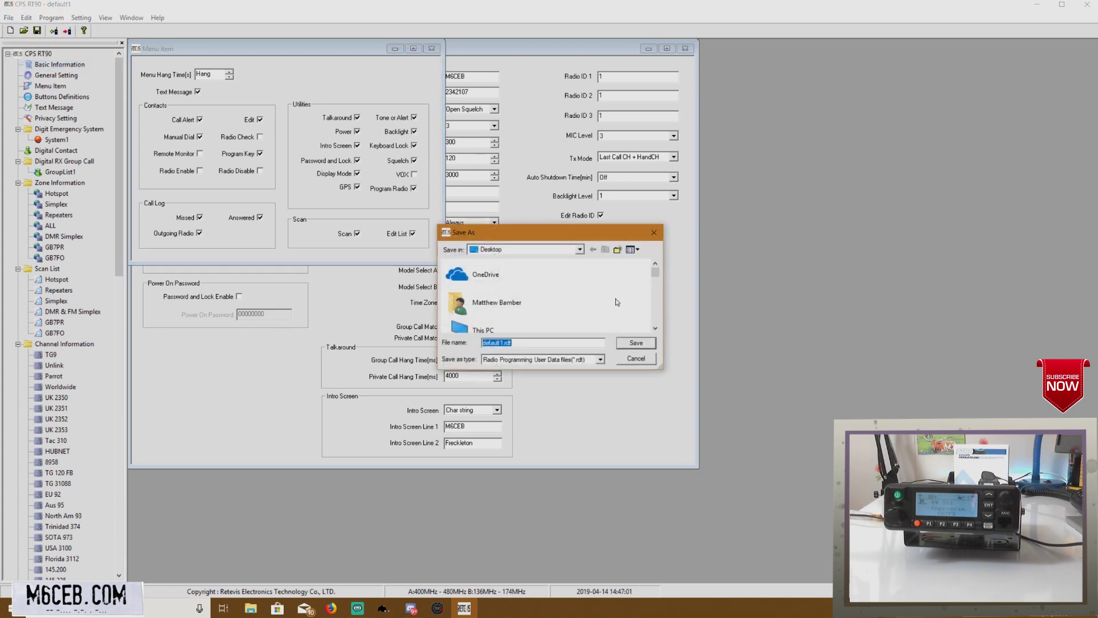
{"action": "left_click", "coordinate": [642, 236]}
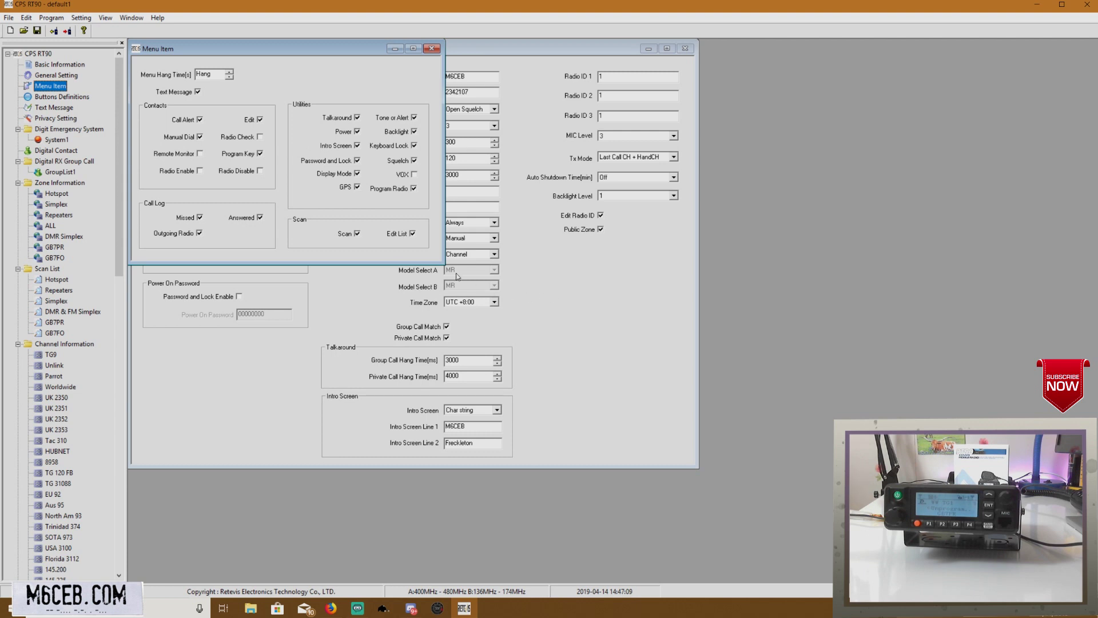
Step: View Buttons Definitions and check the functions available for the P1 button's short press and long press
{"action": "double_click", "coordinate": [64, 96]}
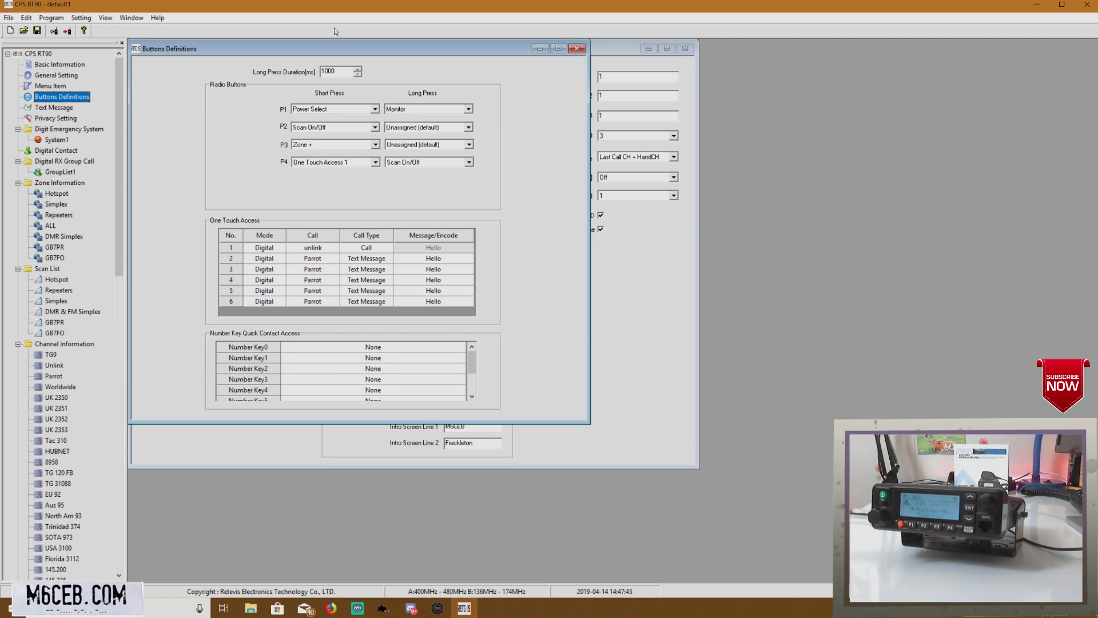
{"action": "left_click", "coordinate": [324, 112]}
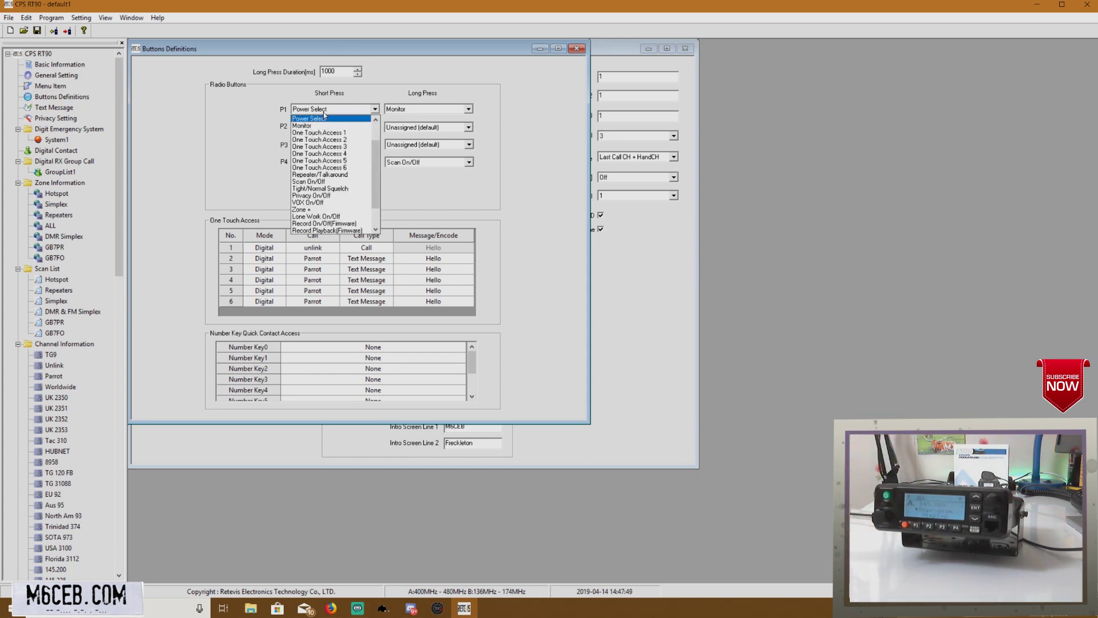
{"action": "left_click", "coordinate": [323, 114]}
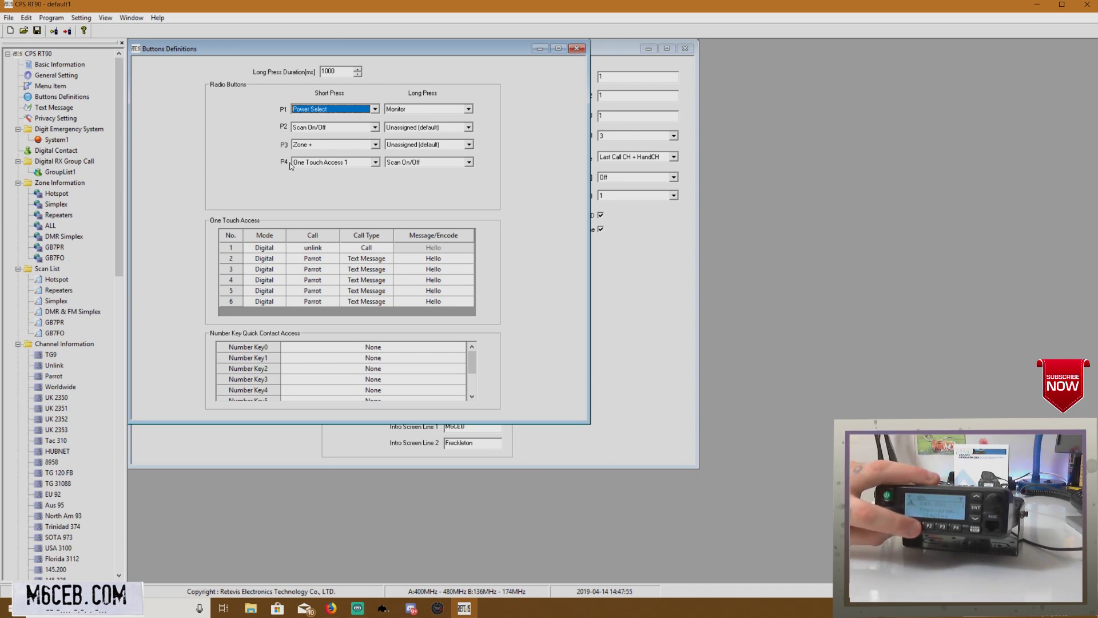
{"action": "left_click", "coordinate": [458, 108]}
{"action": "left_click", "coordinate": [481, 109]}
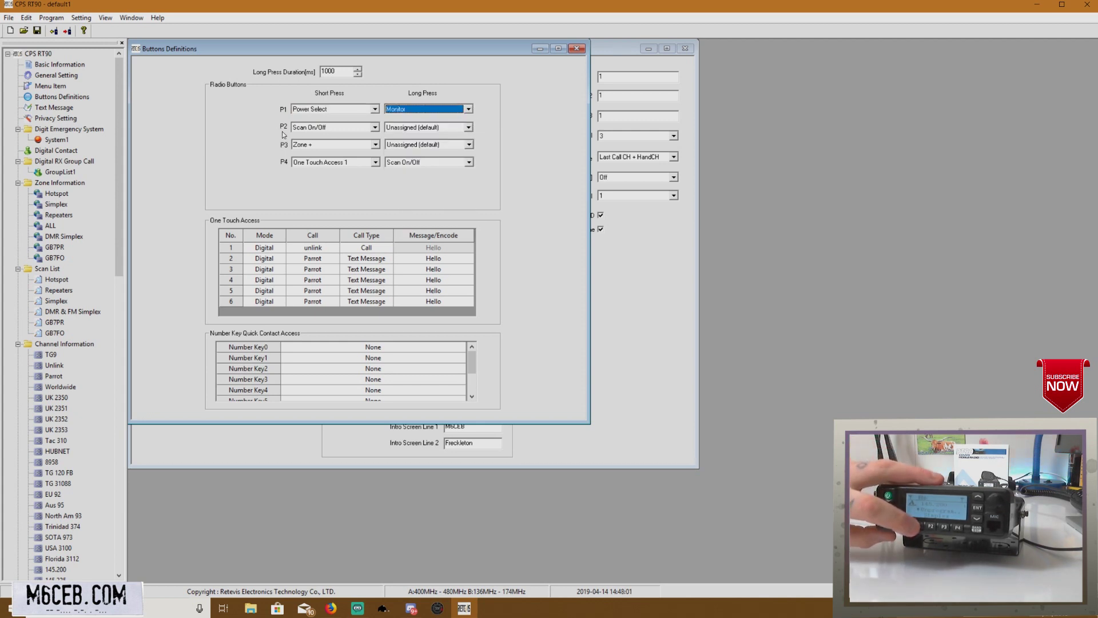
Step: Check the functions available for the P2 button's short press
{"action": "left_click", "coordinate": [316, 128]}
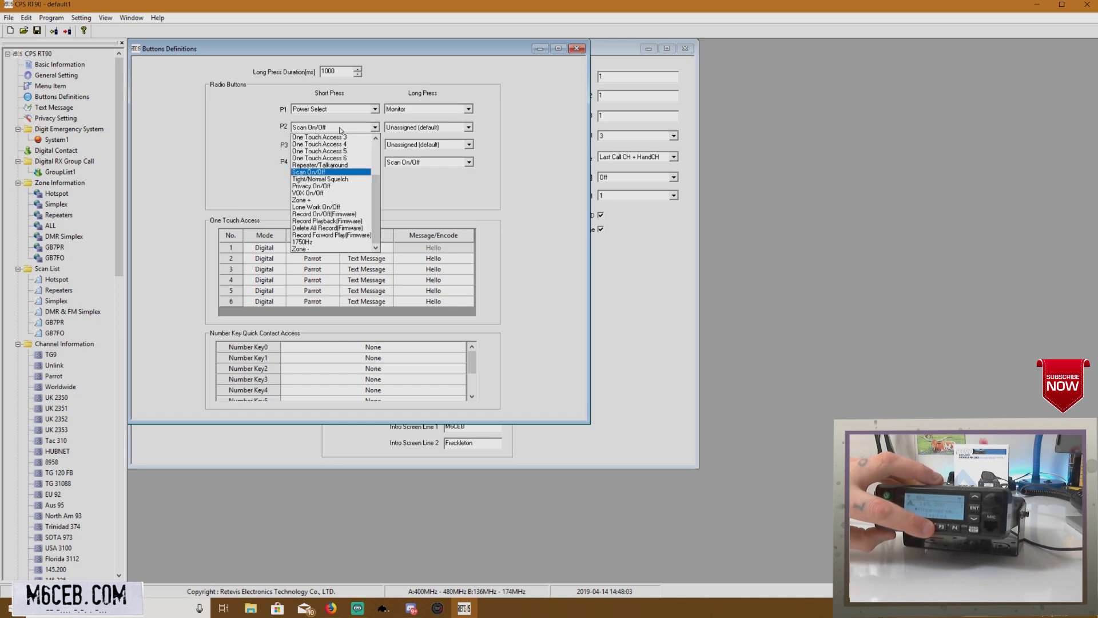
{"action": "left_click", "coordinate": [316, 128]}
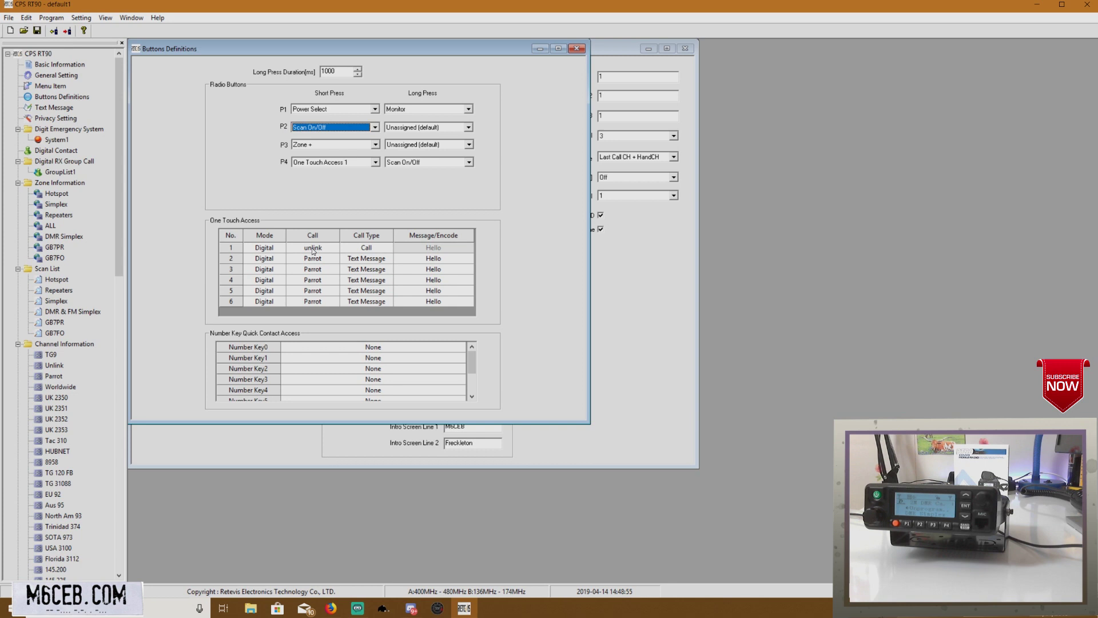
Step: Try HUBNET as the call contact for One Touch Access entry 1, and return the contact to unlink
{"action": "left_click", "coordinate": [329, 250]}
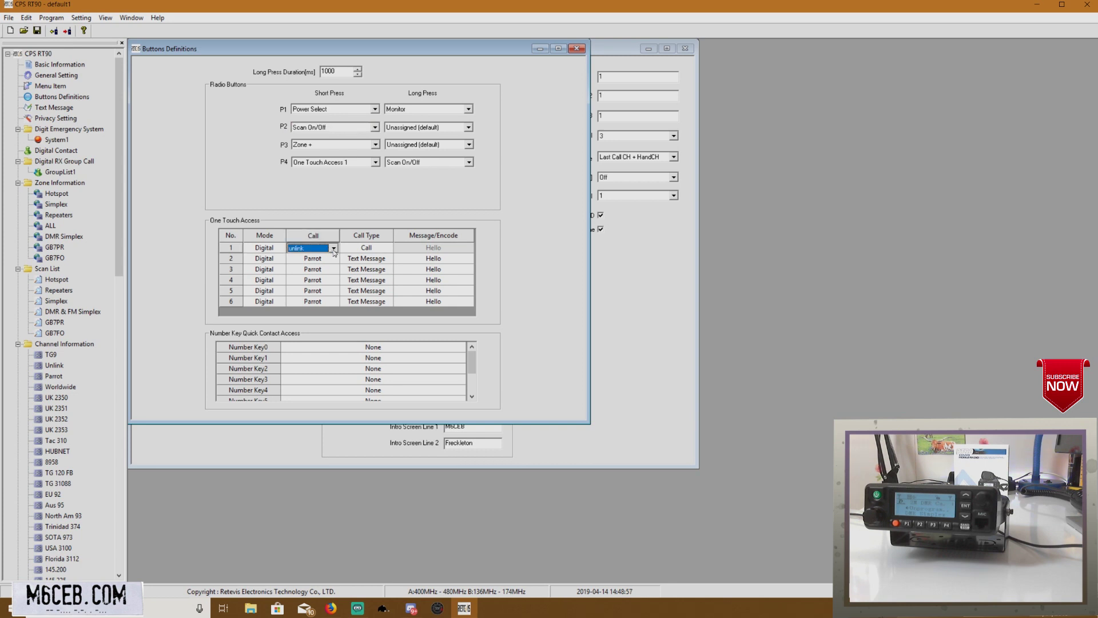
{"action": "left_click", "coordinate": [333, 248]}
{"action": "left_click", "coordinate": [312, 307]}
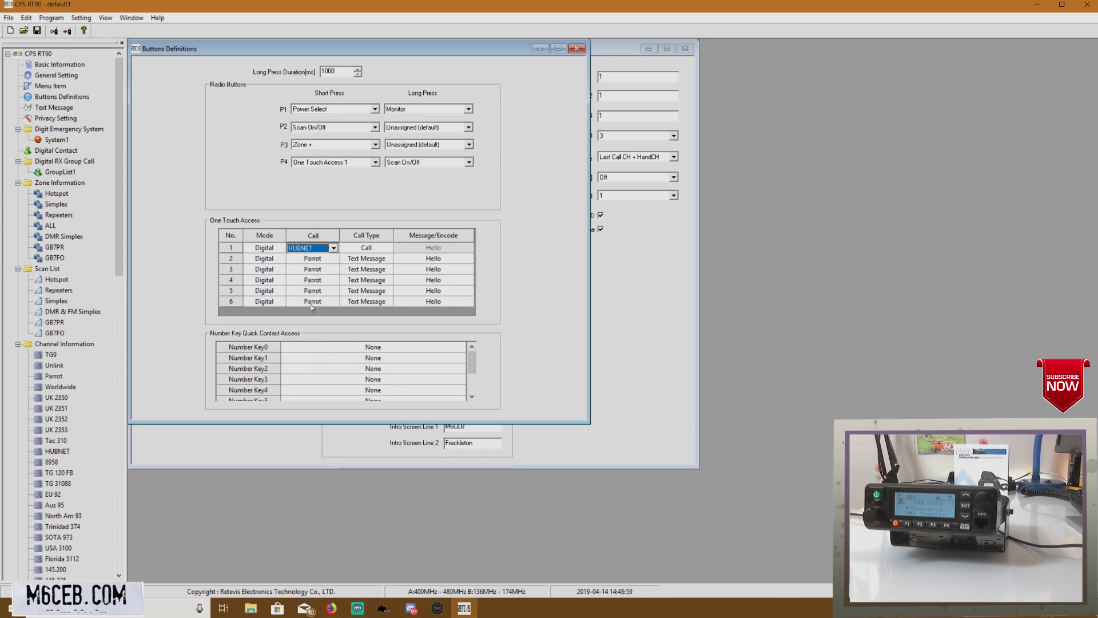
{"action": "left_click", "coordinate": [333, 249]}
{"action": "scroll", "coordinate": [326, 274], "scroll_direction": "up", "scroll_amount": 3}
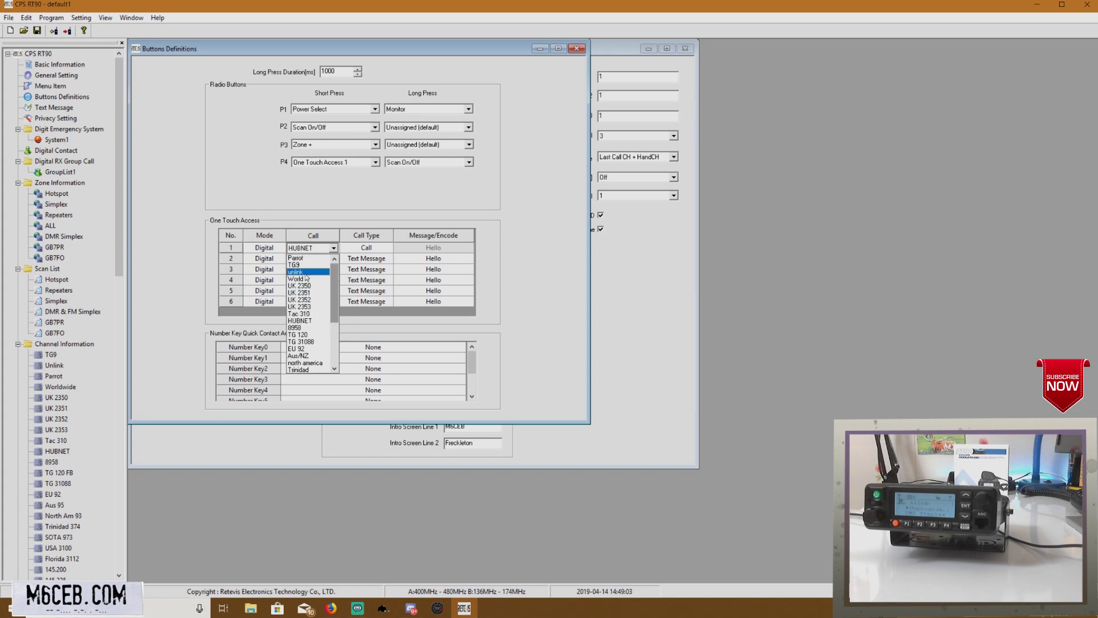
{"action": "left_click", "coordinate": [307, 272]}
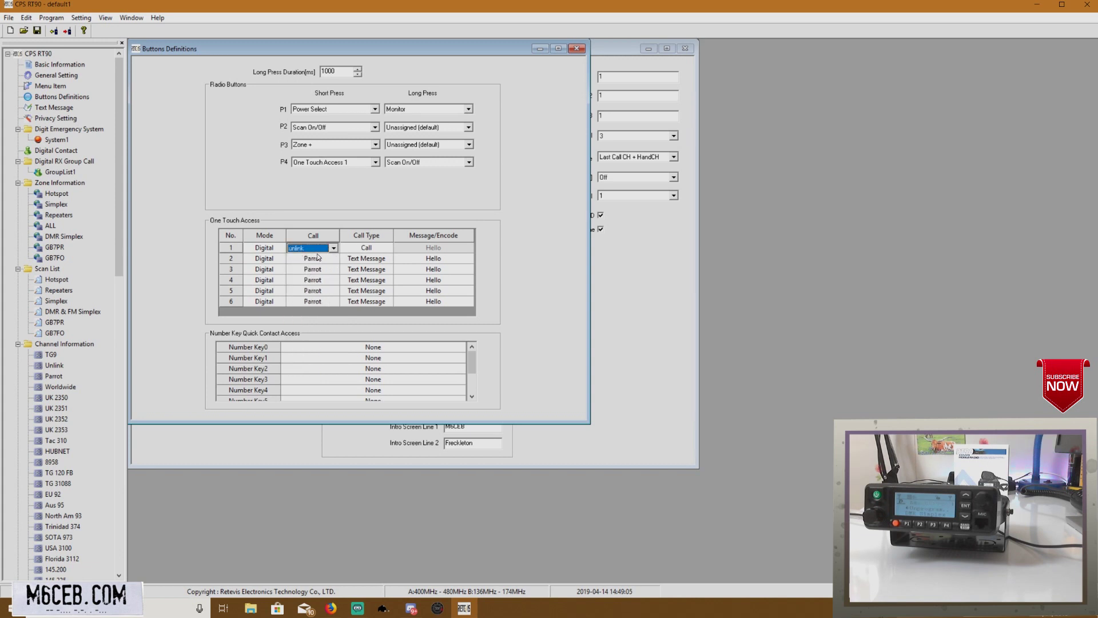
{"action": "left_click", "coordinate": [334, 251]}
{"action": "left_click", "coordinate": [338, 254]}
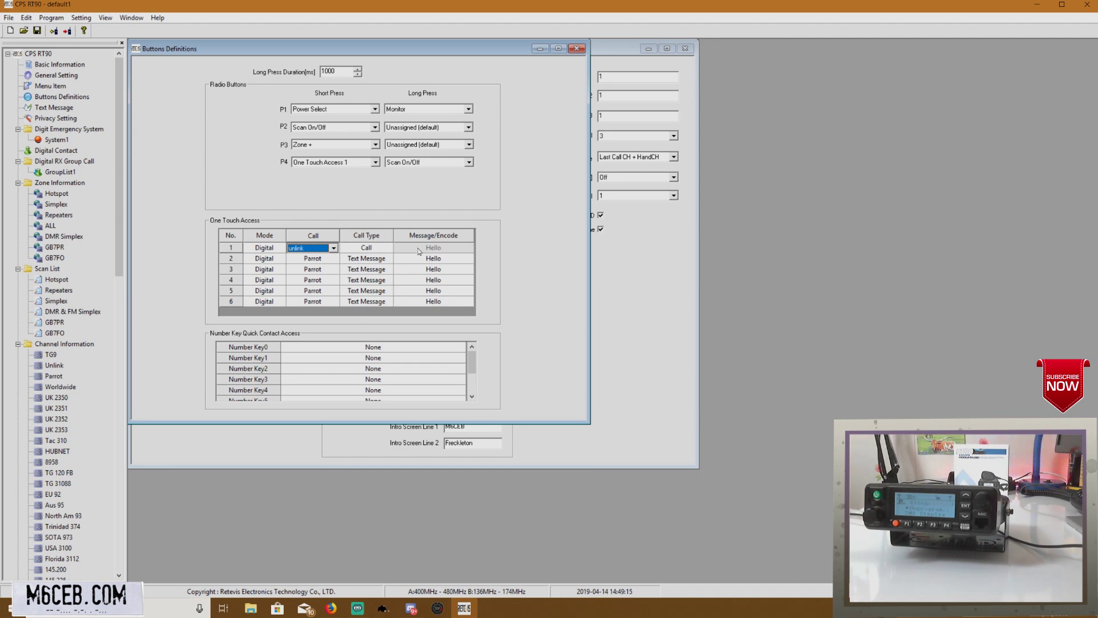
Step: View the stored Text Message list and the basic and enhanced keys in Privacy Setting, closing each window
{"action": "double_click", "coordinate": [57, 108]}
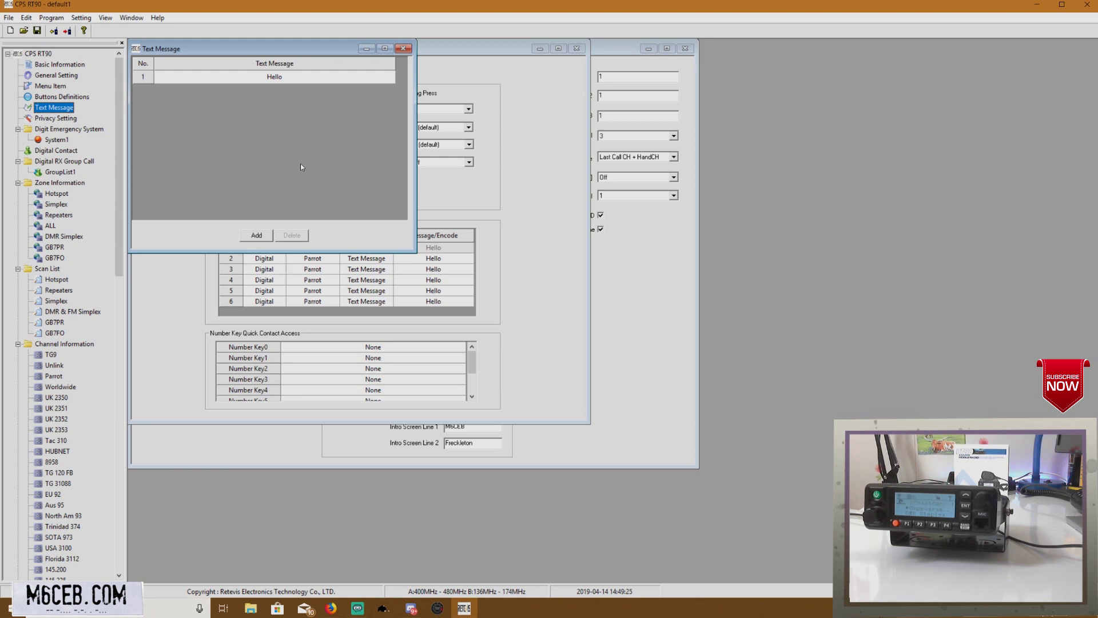
{"action": "left_click", "coordinate": [404, 49]}
{"action": "double_click", "coordinate": [64, 118]}
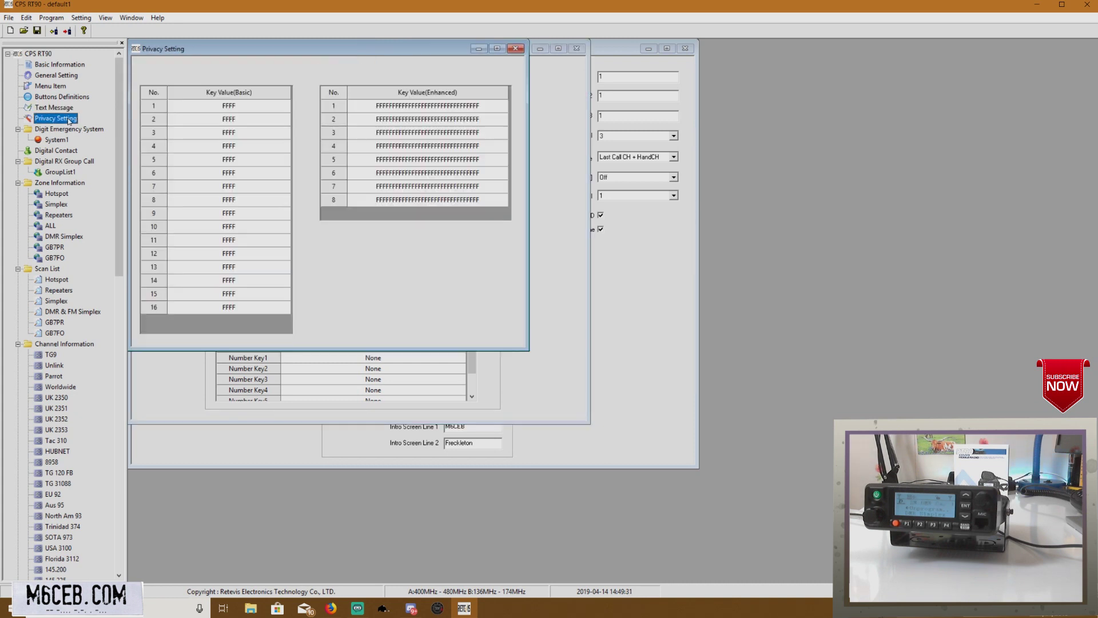
{"action": "left_click", "coordinate": [516, 48]}
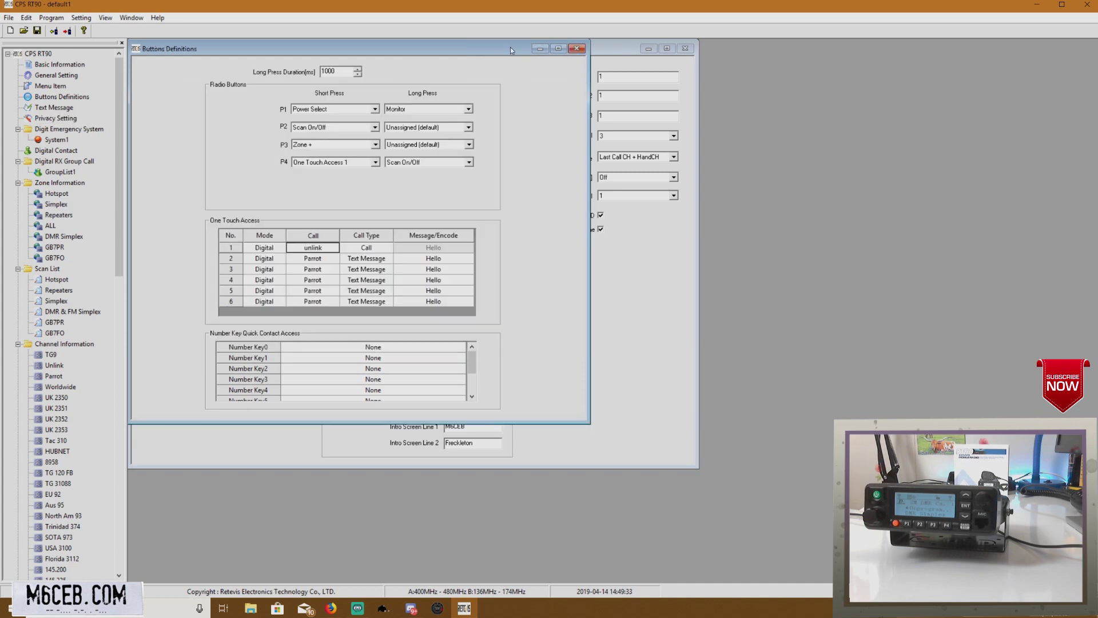
Step: Open the Digital Contact list and view the CSV contacts import dialog without importing a file
{"action": "double_click", "coordinate": [61, 152]}
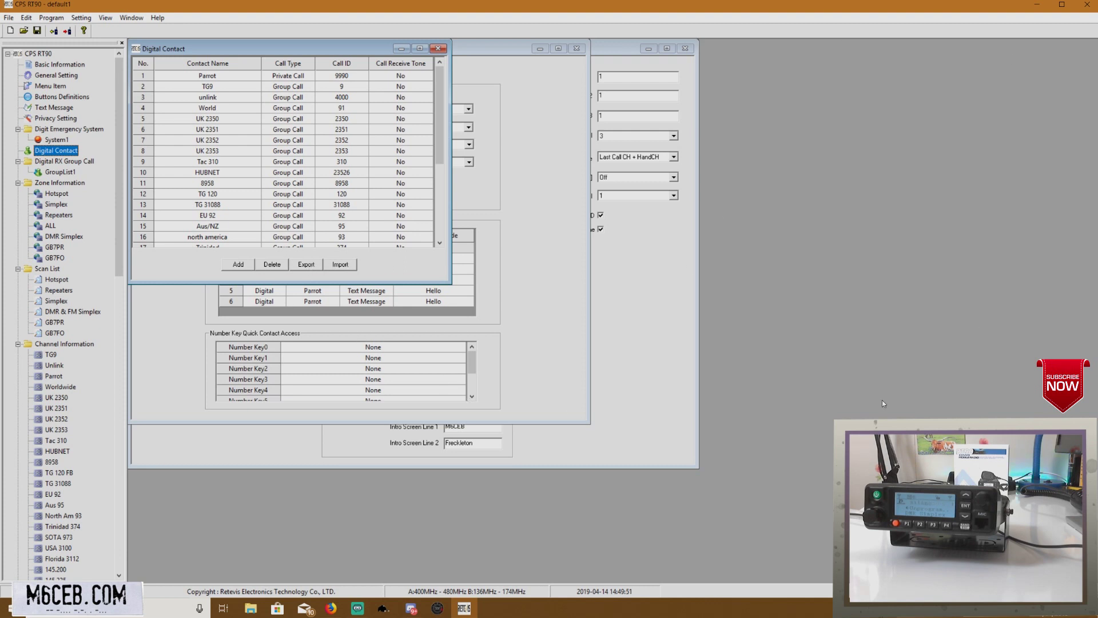
{"action": "left_click", "coordinate": [350, 266]}
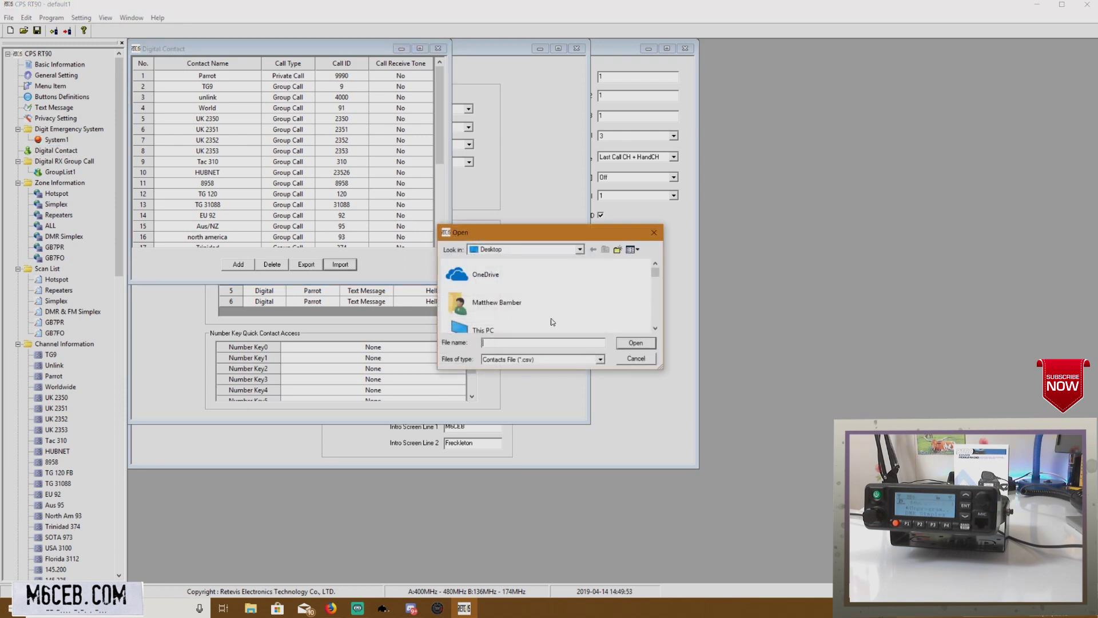
{"action": "left_click", "coordinate": [636, 358]}
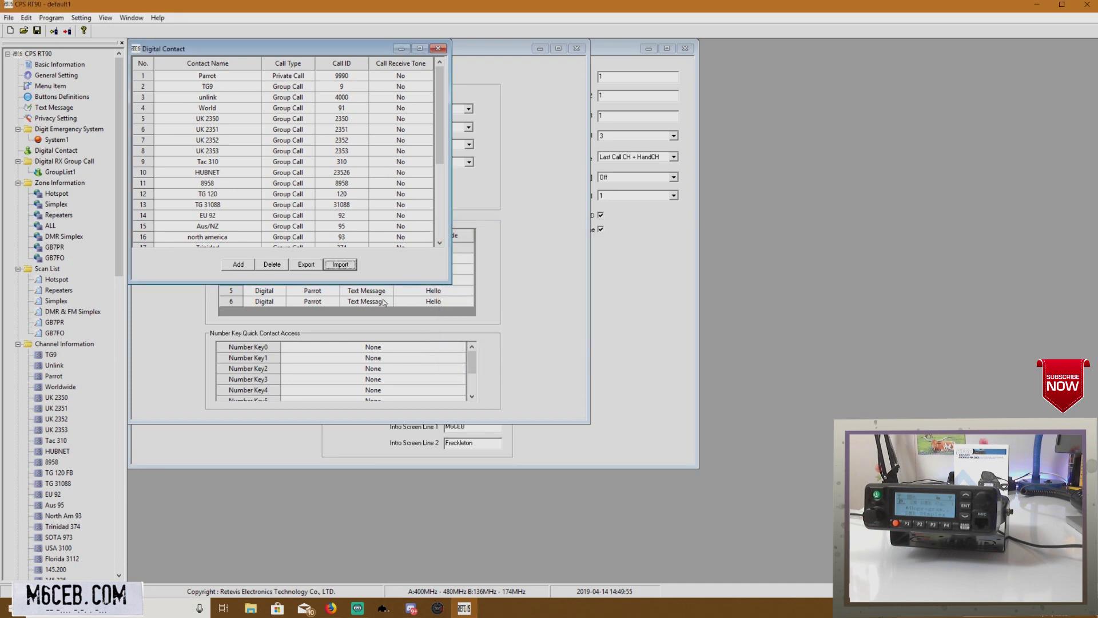
Step: Look through the whole Digital Contact list with its contact names, call types and call IDs
{"action": "mouse_move", "coordinate": [440, 114]}
{"action": "left_mouse_down"}
{"action": "mouse_move", "coordinate": [445, 188]}
{"action": "mouse_move", "coordinate": [442, 112]}
{"action": "left_mouse_up"}
{"action": "scroll", "coordinate": [274, 218], "scroll_direction": "down", "scroll_amount": 2}
{"action": "scroll", "coordinate": [274, 219], "scroll_direction": "down", "scroll_amount": 2}
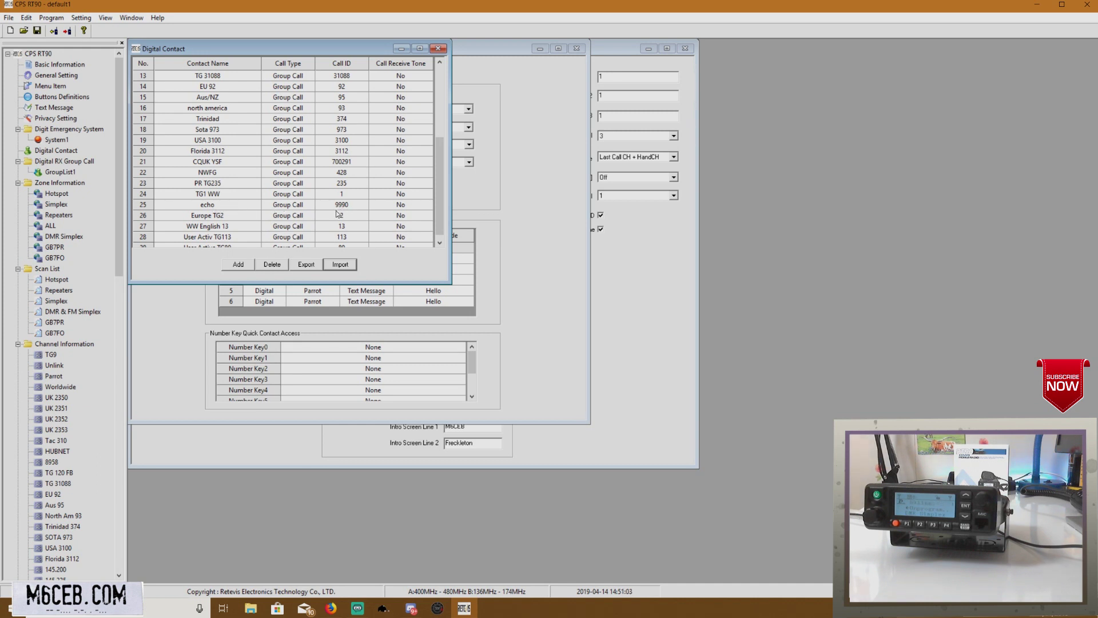
{"action": "scroll", "coordinate": [355, 165], "scroll_direction": "down", "scroll_amount": 1}
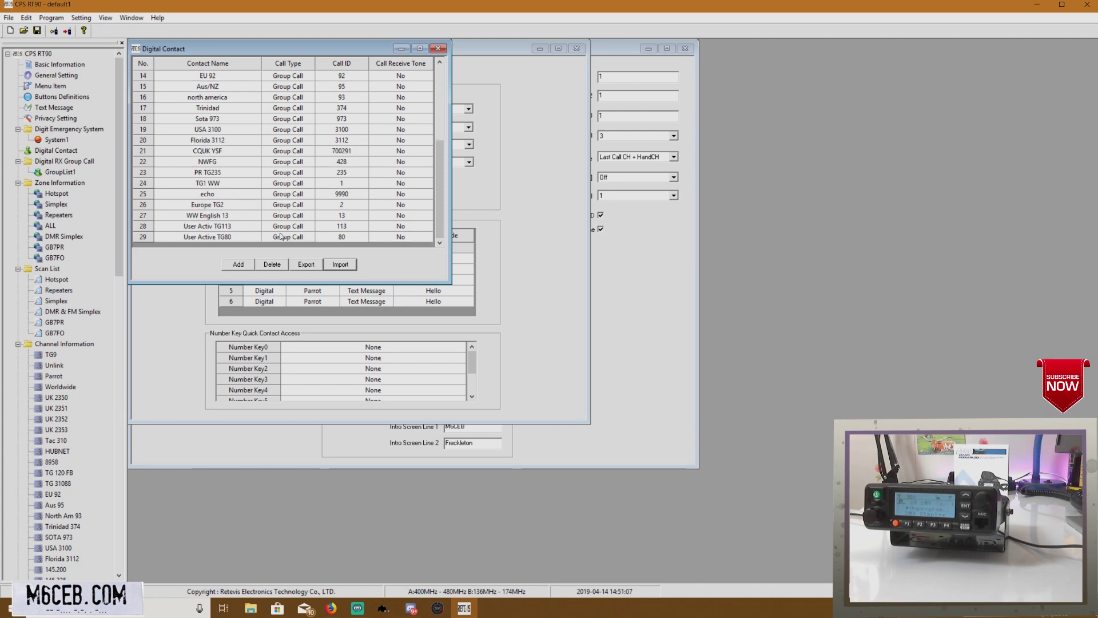
{"action": "scroll", "coordinate": [360, 233], "scroll_direction": "up", "scroll_amount": 5}
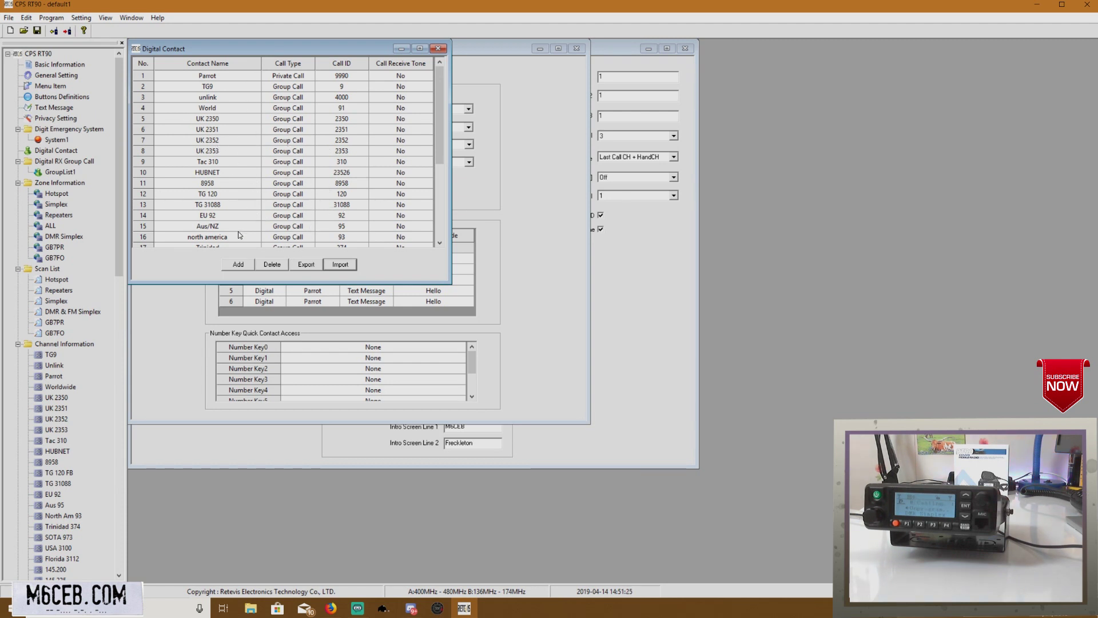
Step: Browse the programmed channels under Channel Information and open the analogue simplex channel 145.200
{"action": "left_click_drag", "start_coordinate": [120, 220], "coordinate": [124, 287]}
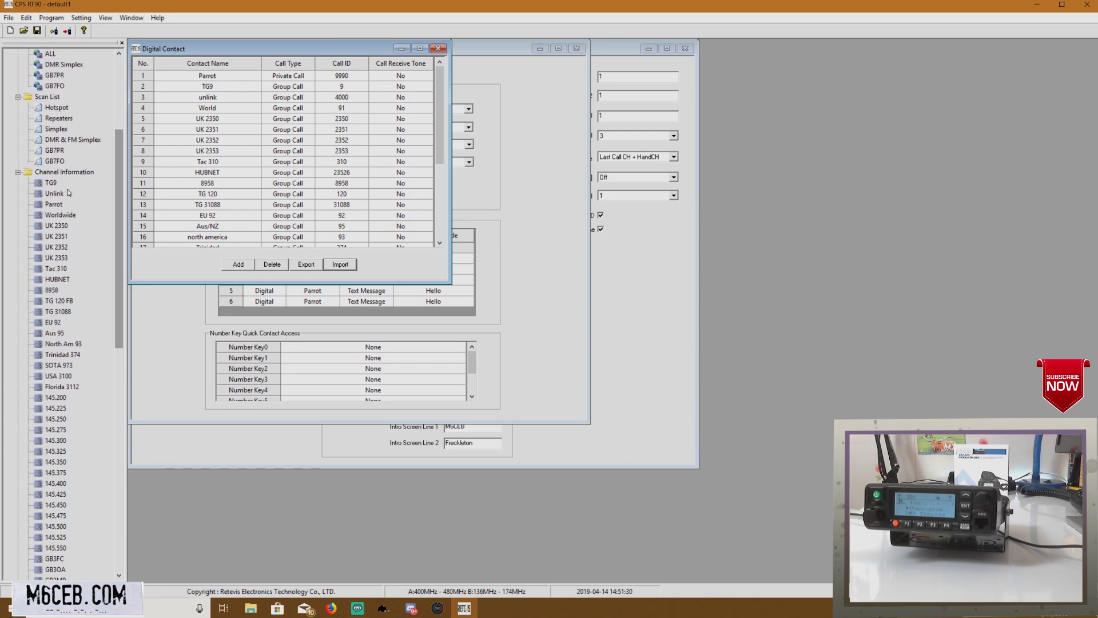
{"action": "mouse_move", "coordinate": [121, 266]}
{"action": "left_mouse_down"}
{"action": "mouse_move", "coordinate": [121, 495]}
{"action": "mouse_move", "coordinate": [114, 270]}
{"action": "left_mouse_up"}
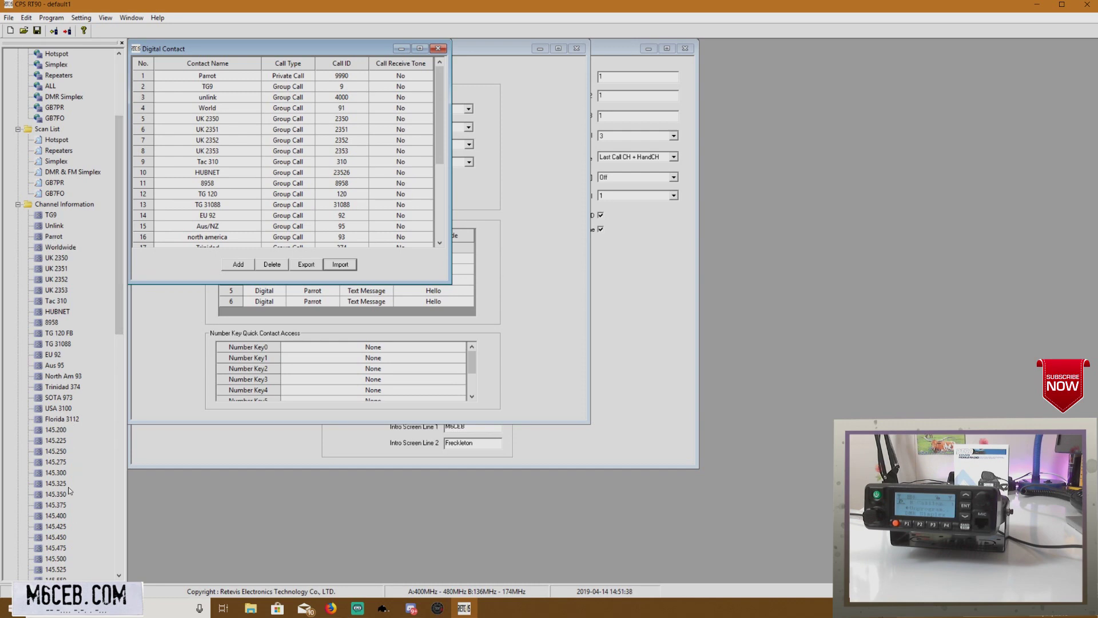
{"action": "left_click_drag", "start_coordinate": [122, 311], "coordinate": [120, 393]}
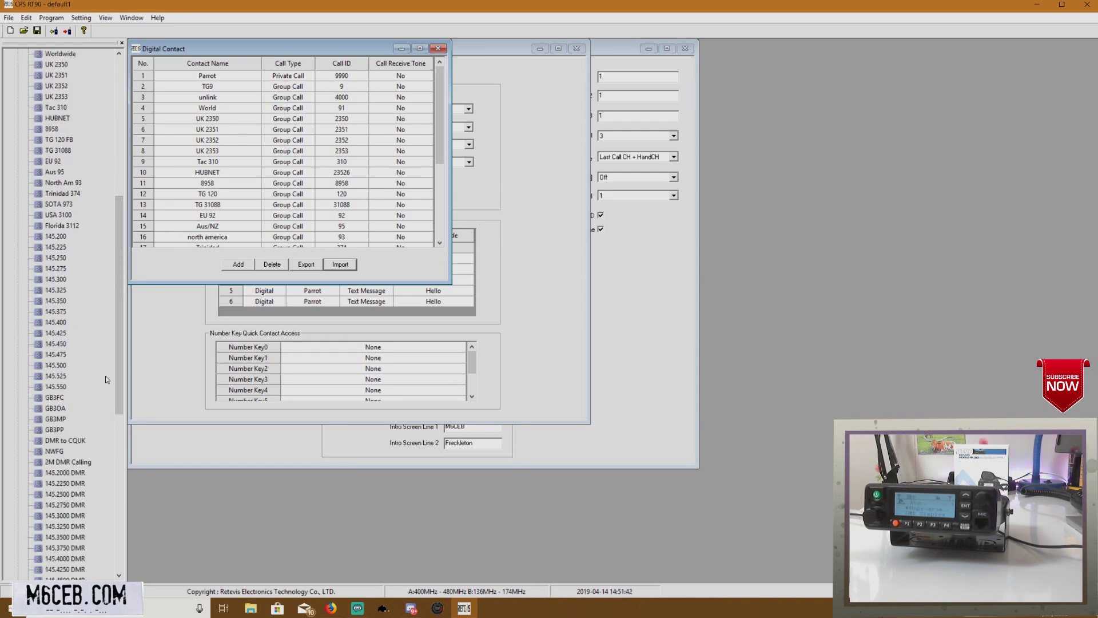
{"action": "left_click_drag", "start_coordinate": [117, 383], "coordinate": [19, 462]}
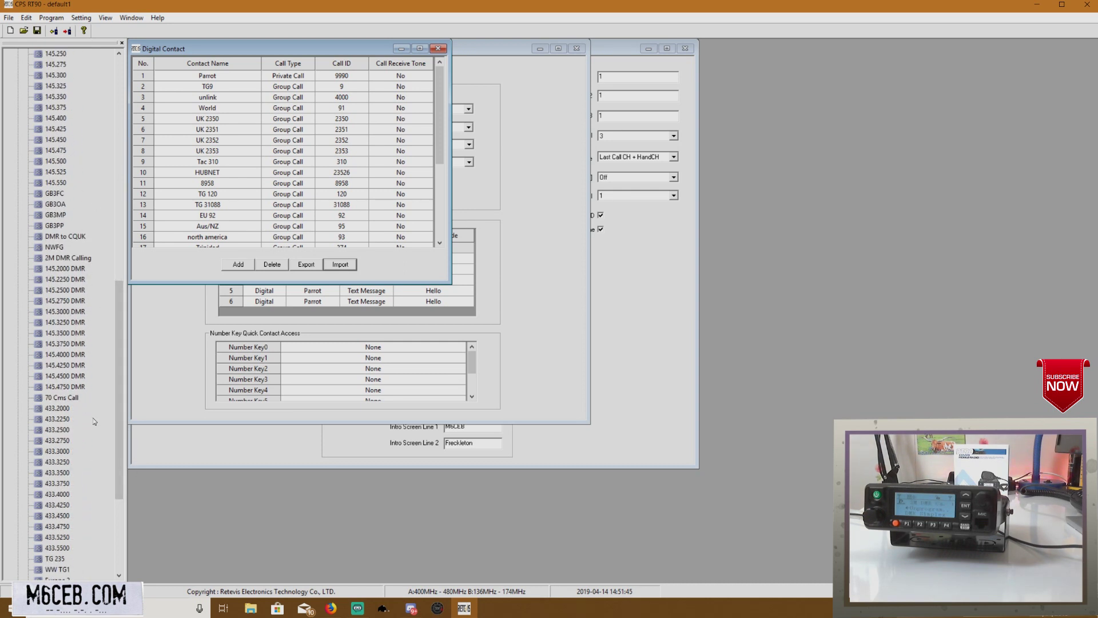
{"action": "left_click_drag", "start_coordinate": [117, 389], "coordinate": [115, 269]}
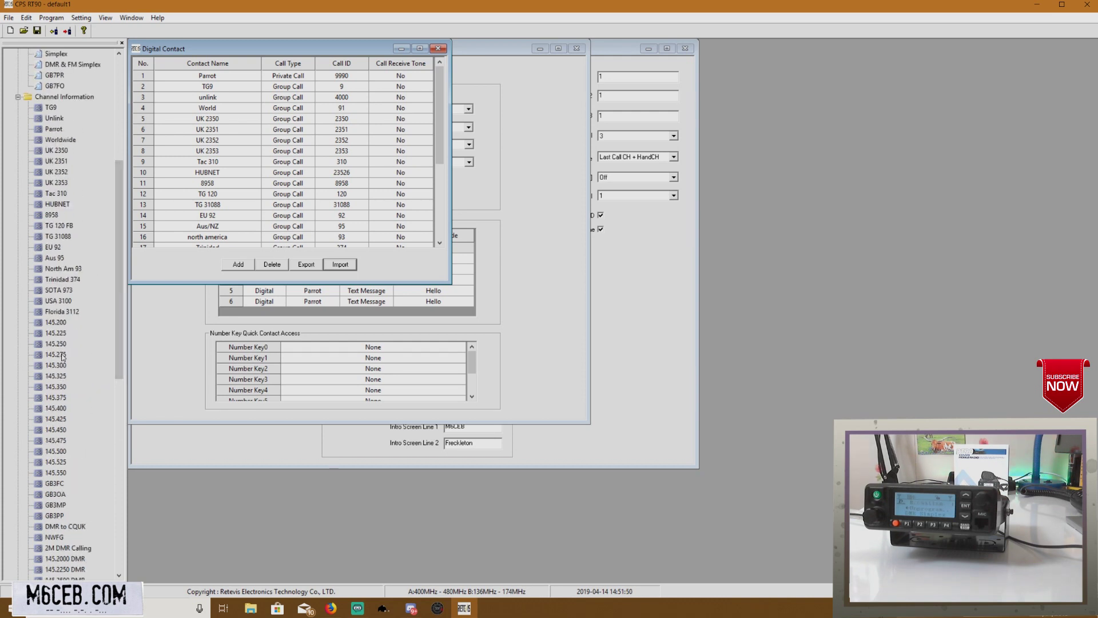
{"action": "double_click", "coordinate": [56, 323]}
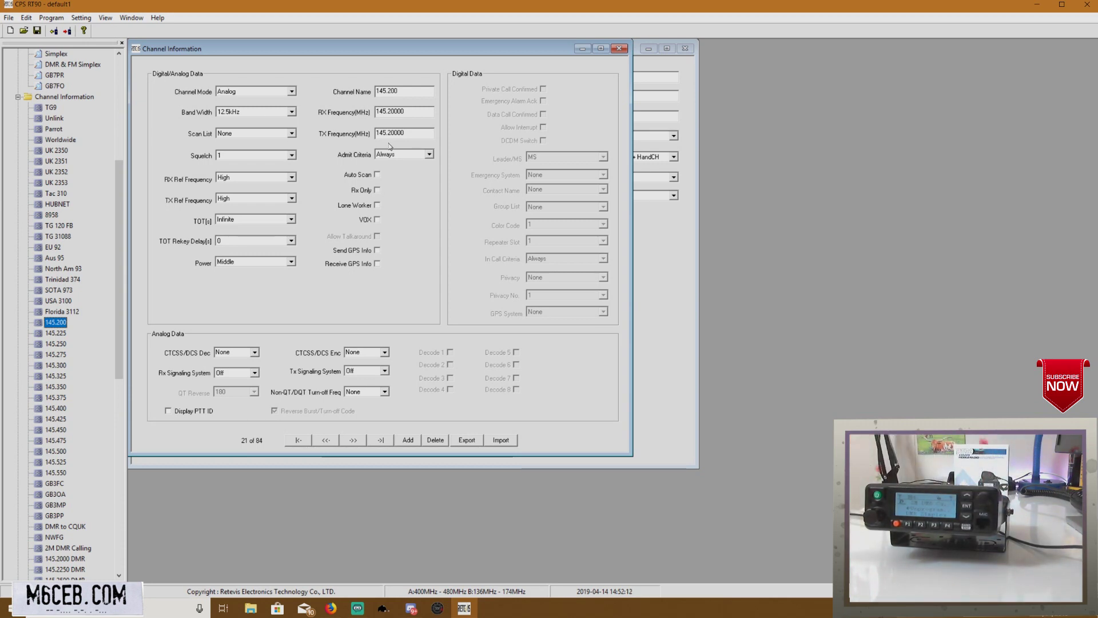
Step: Examine the names, frequencies and settings of the analogue simplex channels from 145.200 through 145.550
{"action": "left_click", "coordinate": [61, 333]}
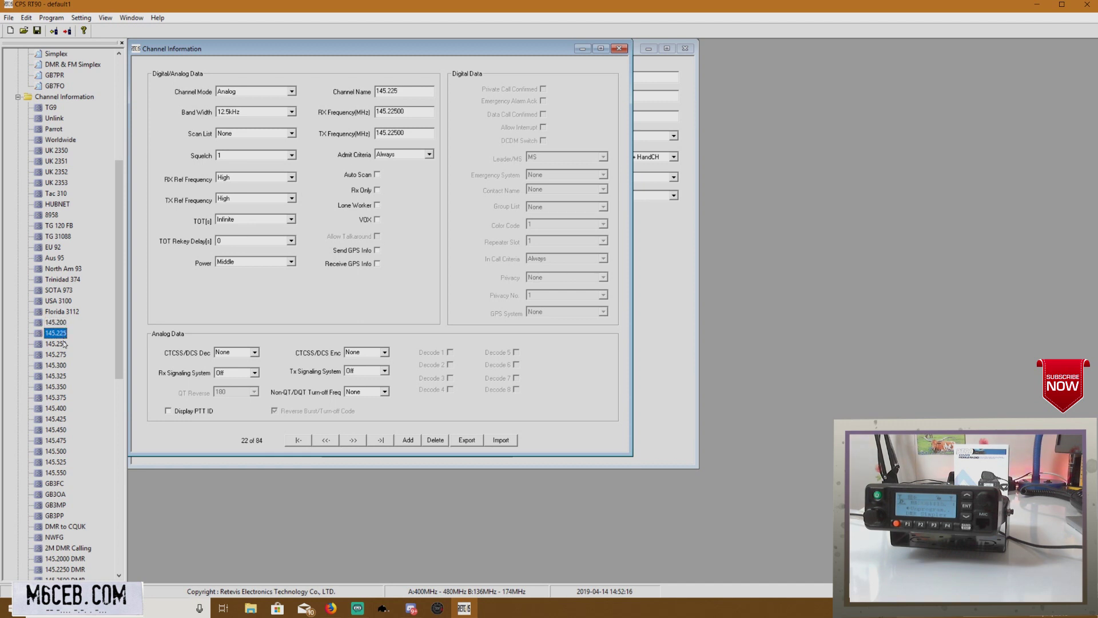
{"action": "left_click", "coordinate": [64, 346]}
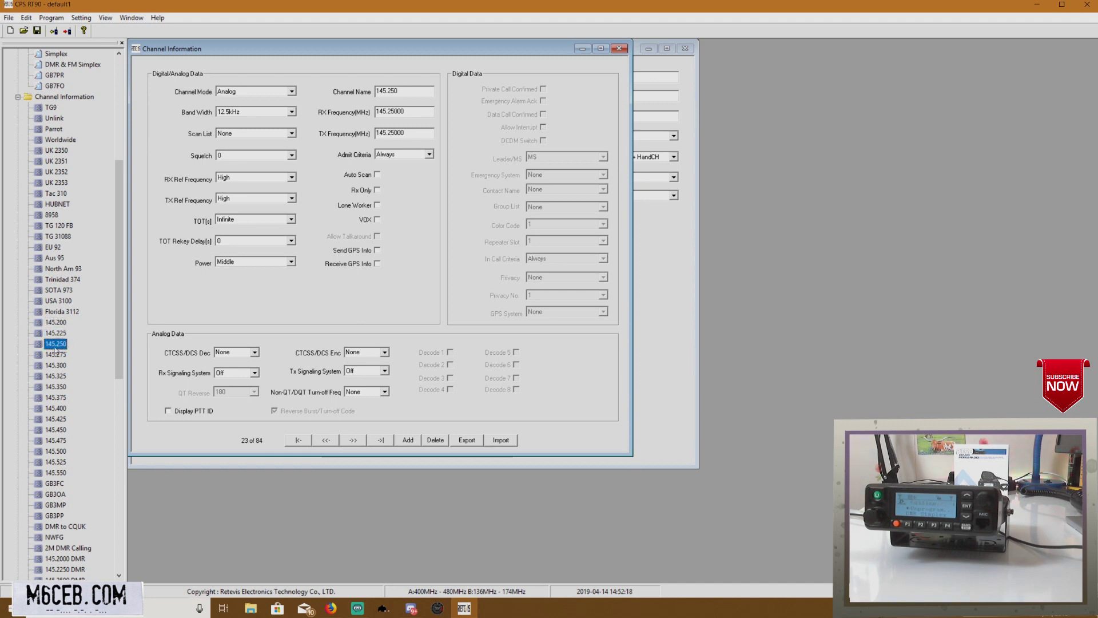
{"action": "left_click", "coordinate": [63, 386]}
{"action": "left_click", "coordinate": [60, 419]}
{"action": "left_click", "coordinate": [61, 473]}
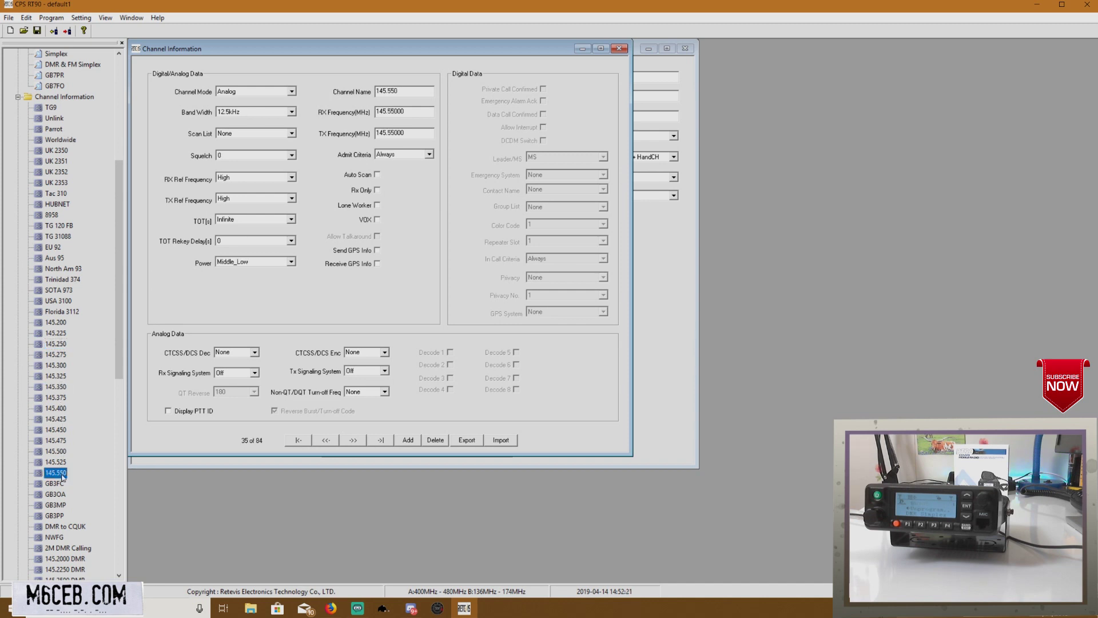
{"action": "left_click", "coordinate": [60, 324]}
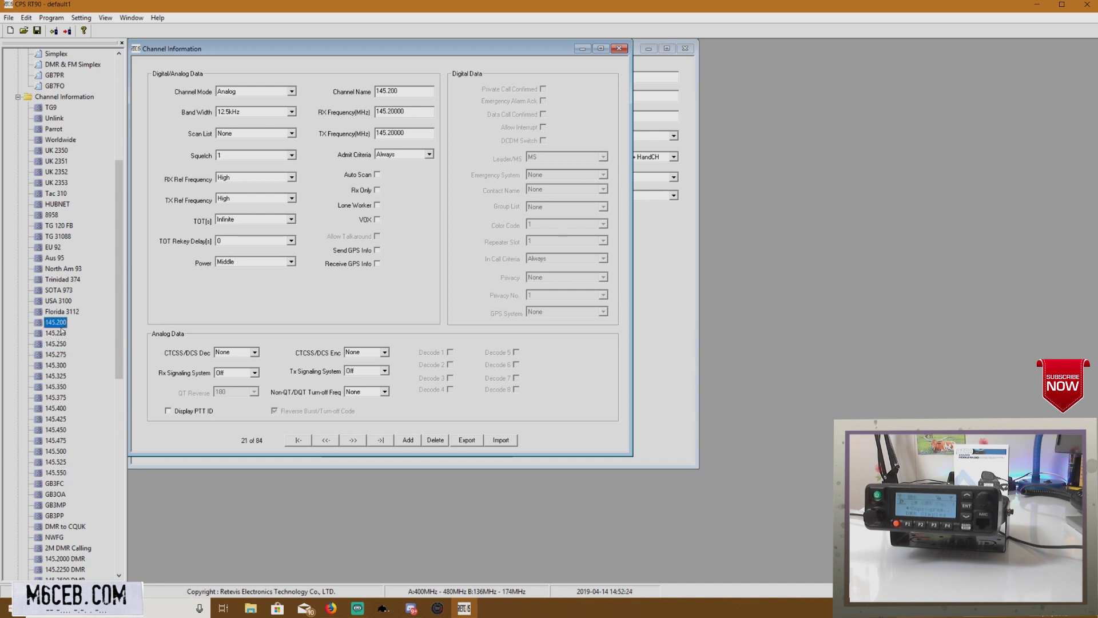
{"action": "left_click", "coordinate": [63, 472]}
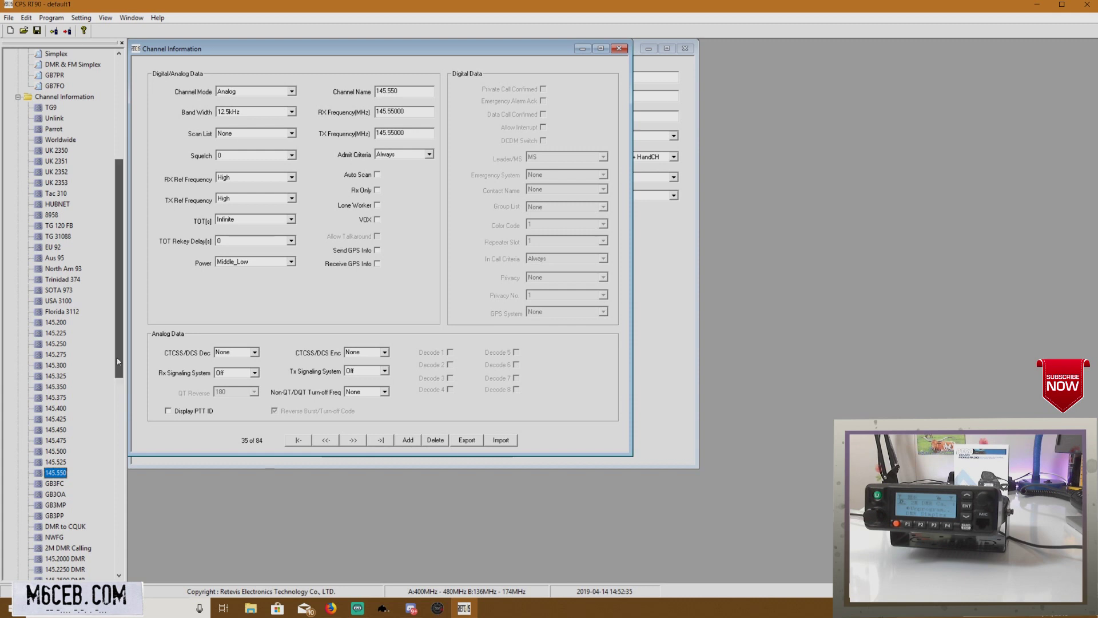
Step: View the channel members of the Simplex and Repeaters zones in Zone Information
{"action": "left_click_drag", "start_coordinate": [118, 362], "coordinate": [105, 254]}
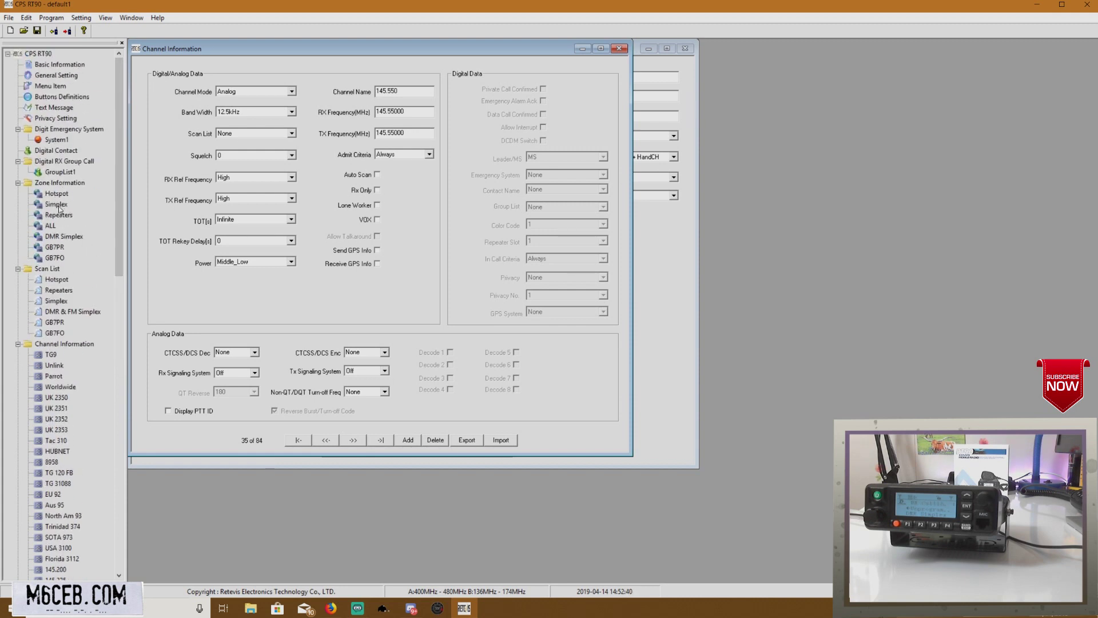
{"action": "left_click", "coordinate": [59, 210]}
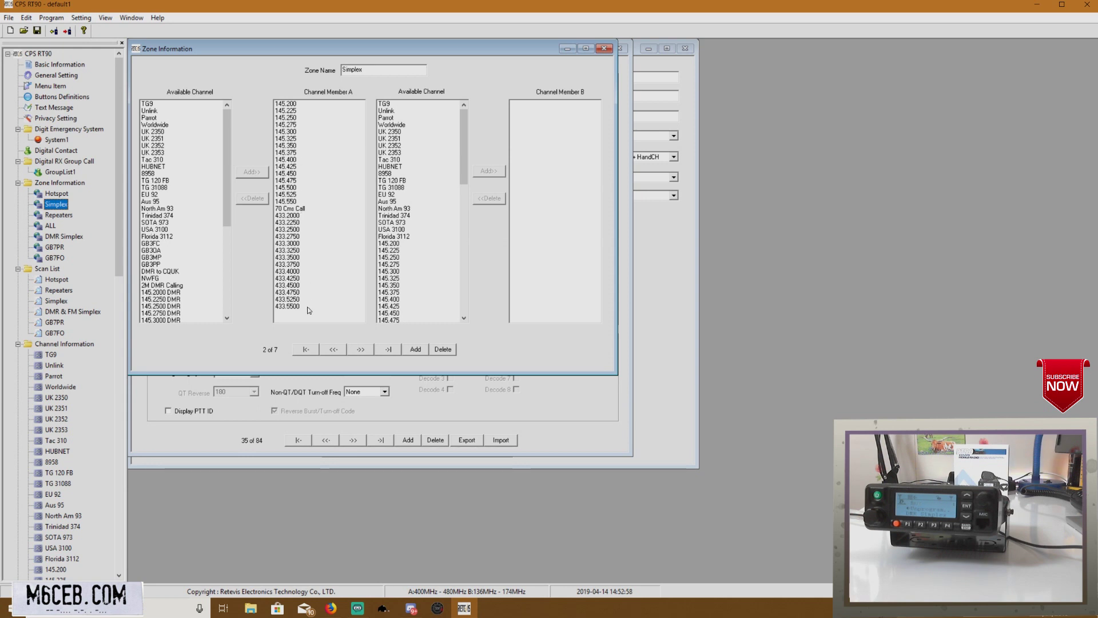
{"action": "left_click", "coordinate": [62, 215]}
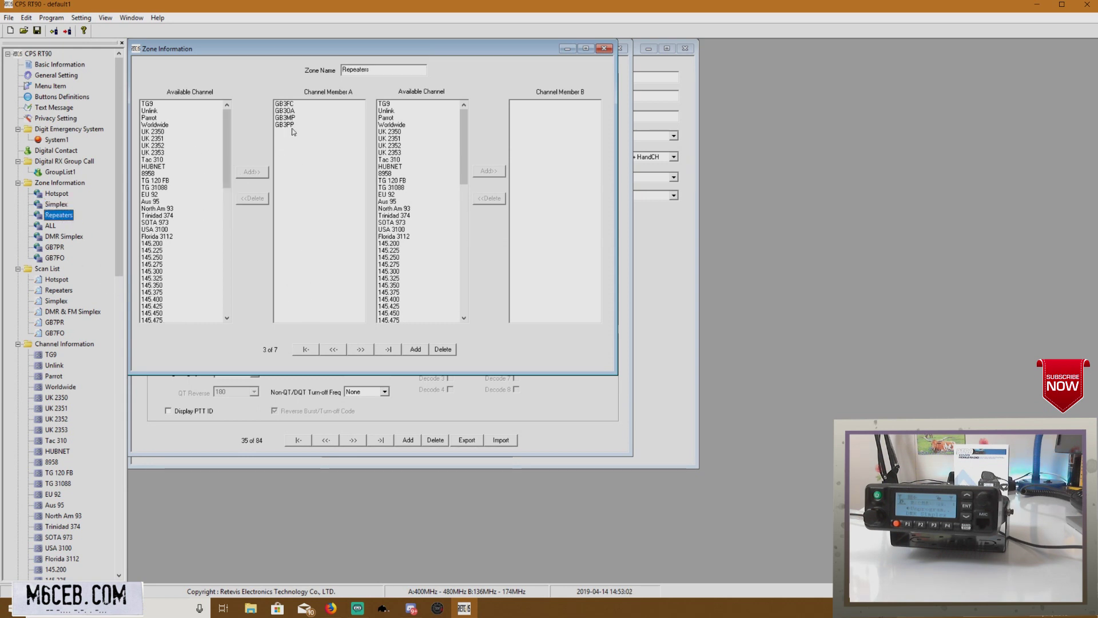
Step: Check the frequencies and CTCSS settings of the repeater channels GB3FC, GB3OA, GB3MP and GB3PP
{"action": "left_click_drag", "start_coordinate": [118, 210], "coordinate": [142, 429]}
{"action": "double_click", "coordinate": [62, 205]}
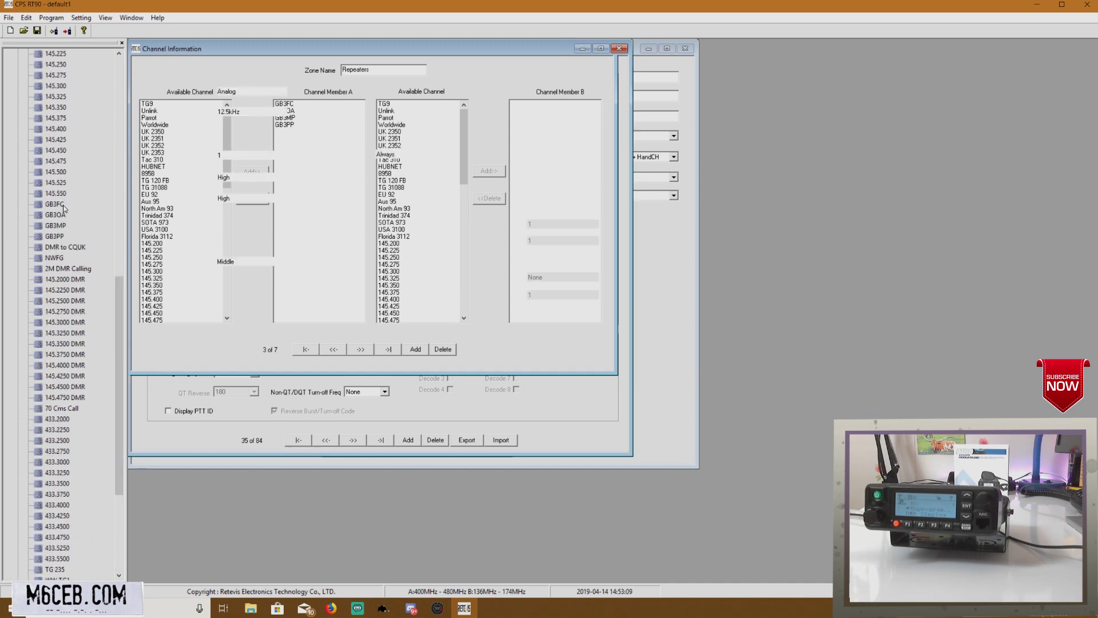
{"action": "double_click", "coordinate": [58, 216]}
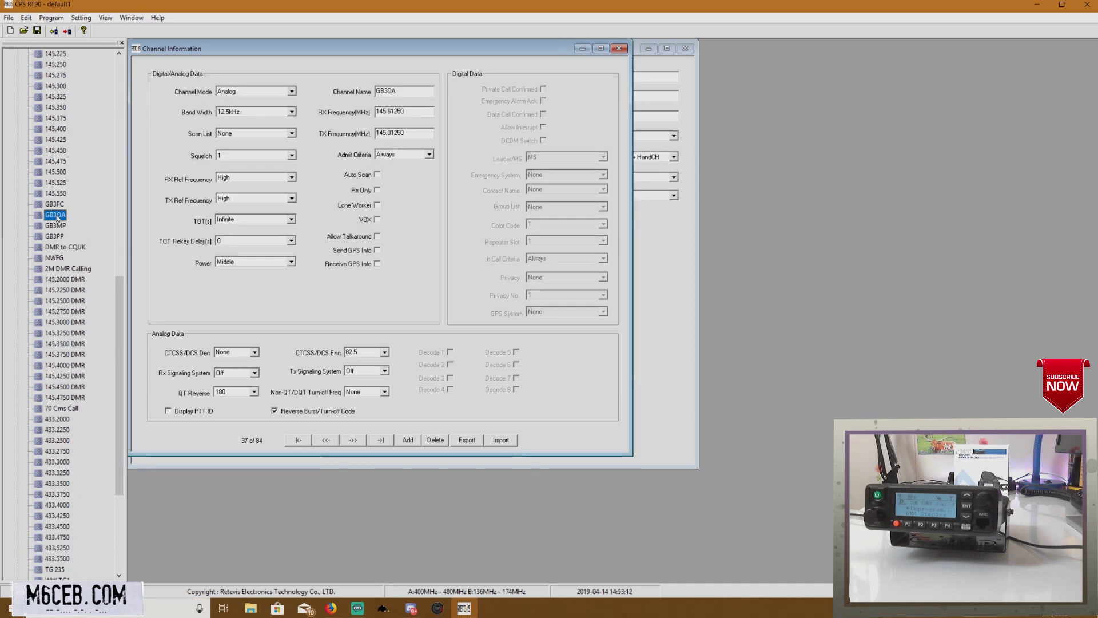
{"action": "double_click", "coordinate": [56, 226]}
{"action": "double_click", "coordinate": [55, 235]}
Step: Return to the Repeaters zone in Zone Information and review its assigned channel members
{"action": "left_click_drag", "start_coordinate": [118, 301], "coordinate": [105, 146]}
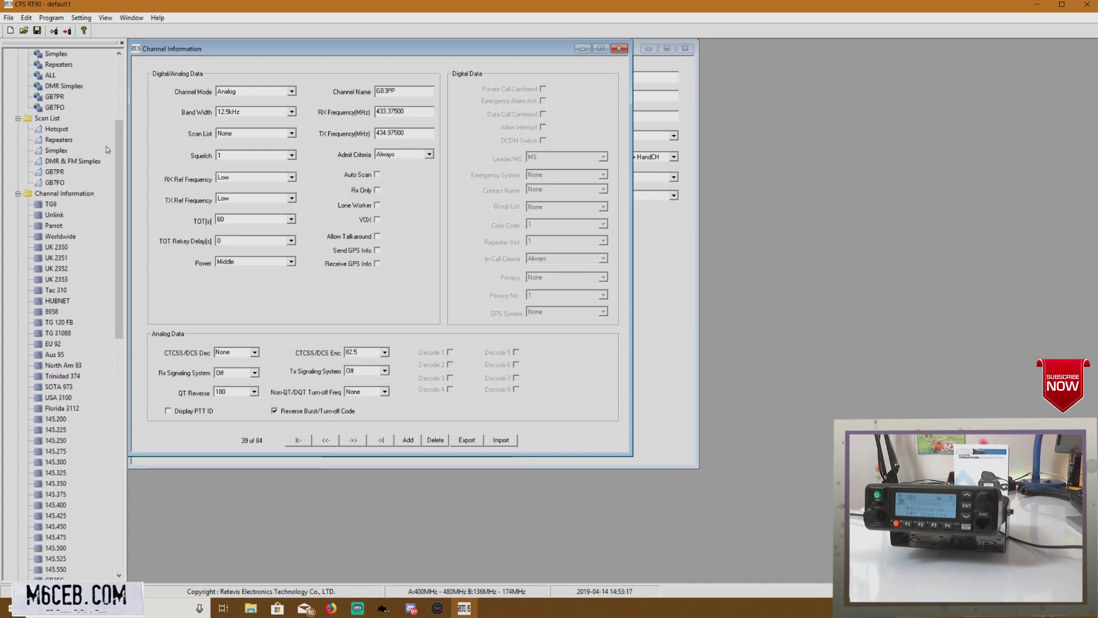
{"action": "left_click_drag", "start_coordinate": [118, 184], "coordinate": [118, 130]}
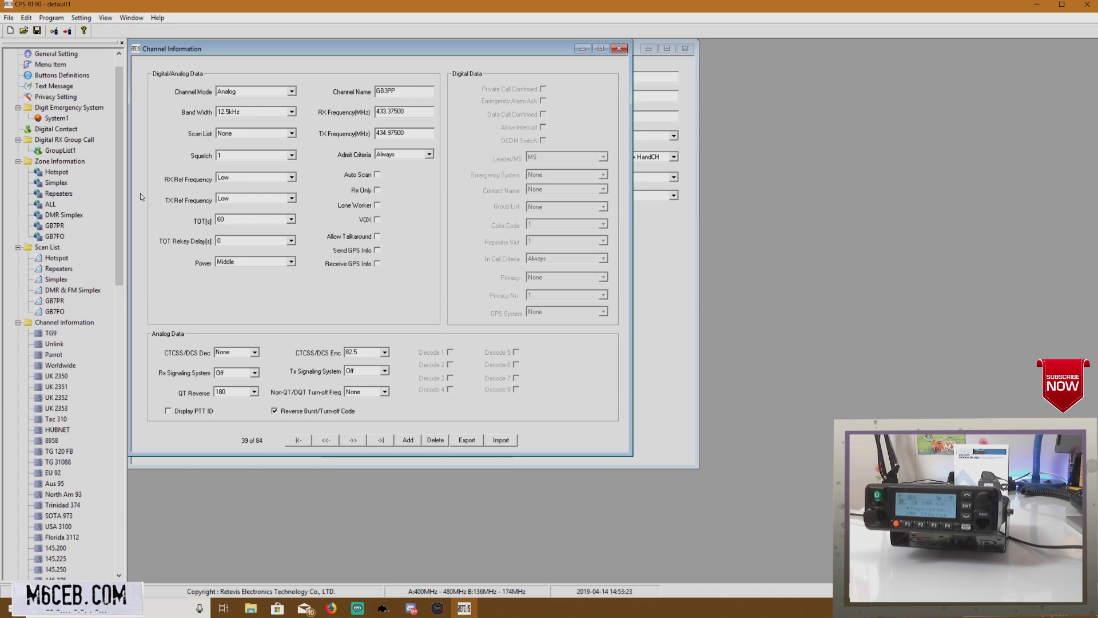
{"action": "double_click", "coordinate": [68, 195]}
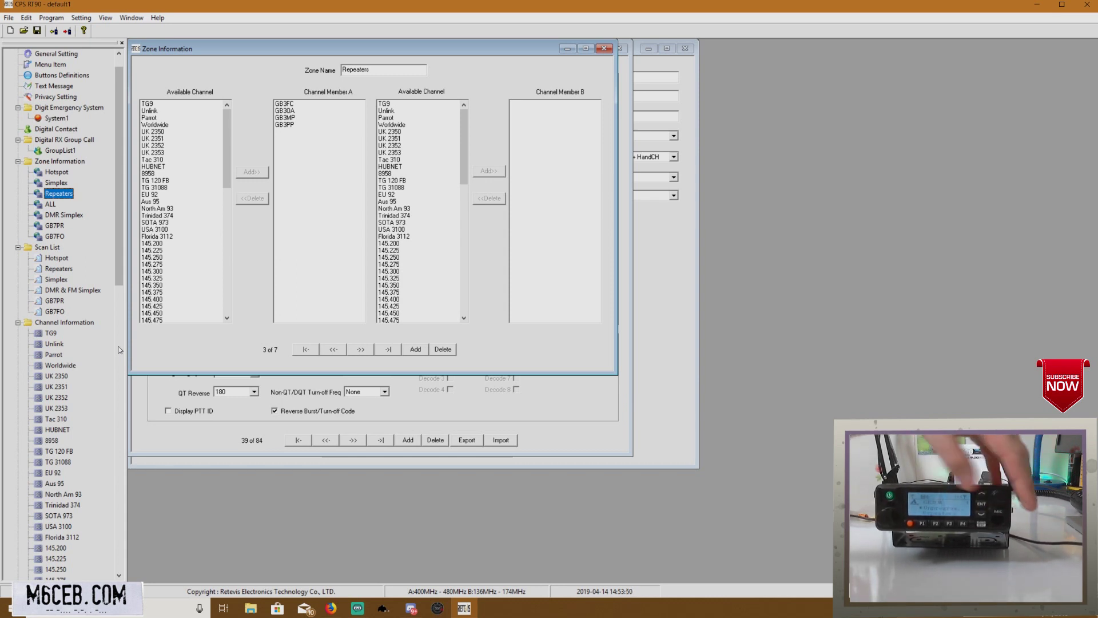
Step: Review the channel members of the ALL zone and look through the whole channel list, including the DMR simplex and 433 MHz channels
{"action": "left_click", "coordinate": [298, 133]}
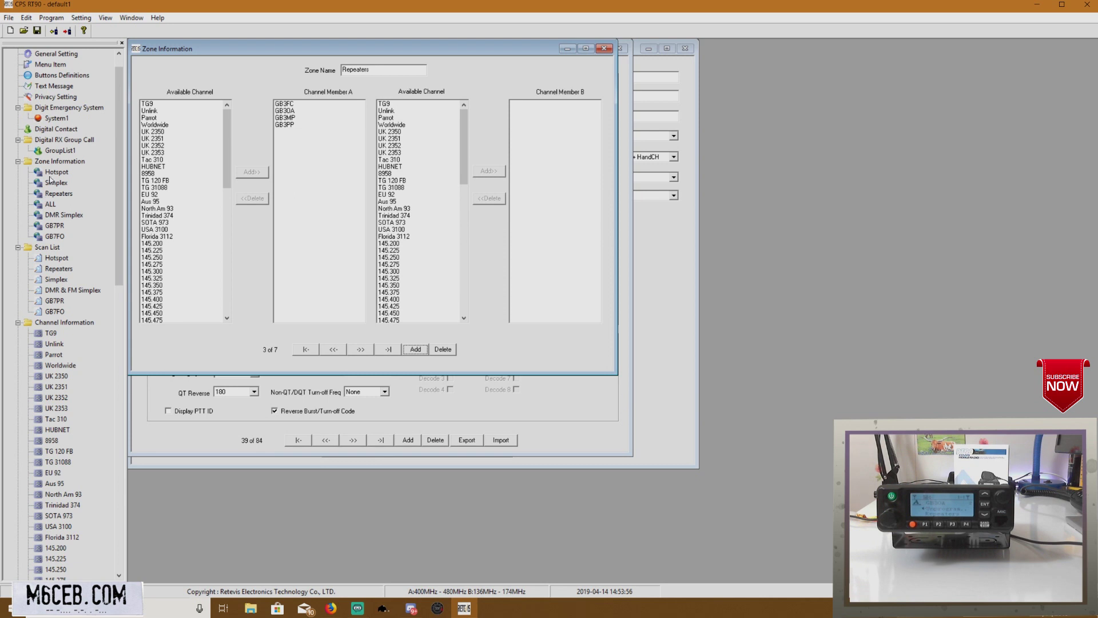
{"action": "left_click", "coordinate": [51, 204]}
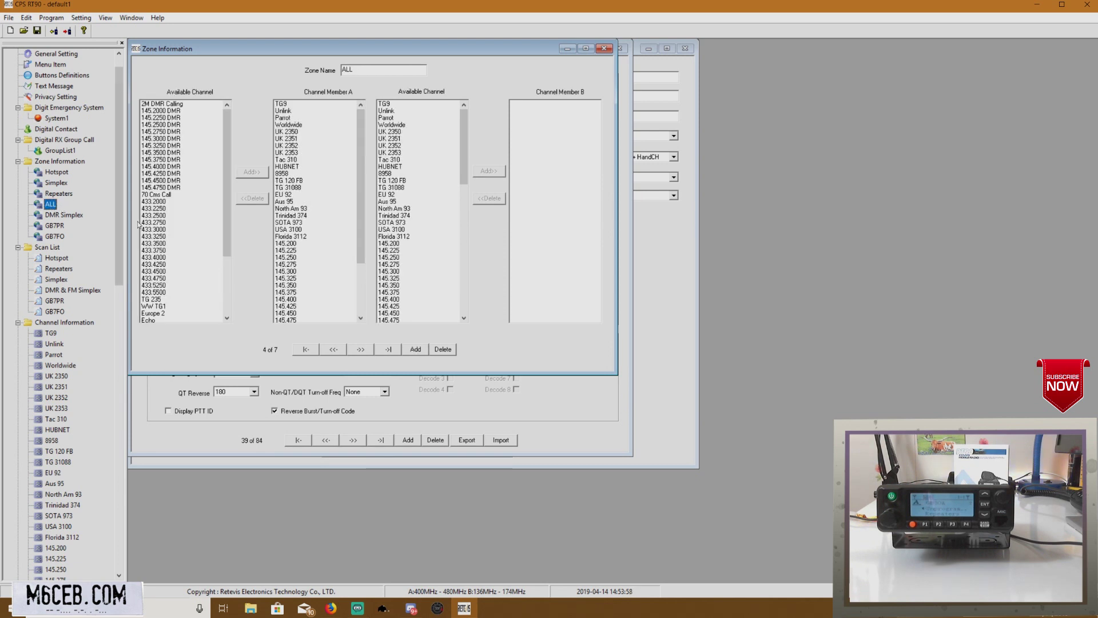
{"action": "mouse_move", "coordinate": [361, 178]}
{"action": "left_mouse_down"}
{"action": "mouse_move", "coordinate": [360, 252]}
{"action": "mouse_move", "coordinate": [358, 170]}
{"action": "left_mouse_up"}
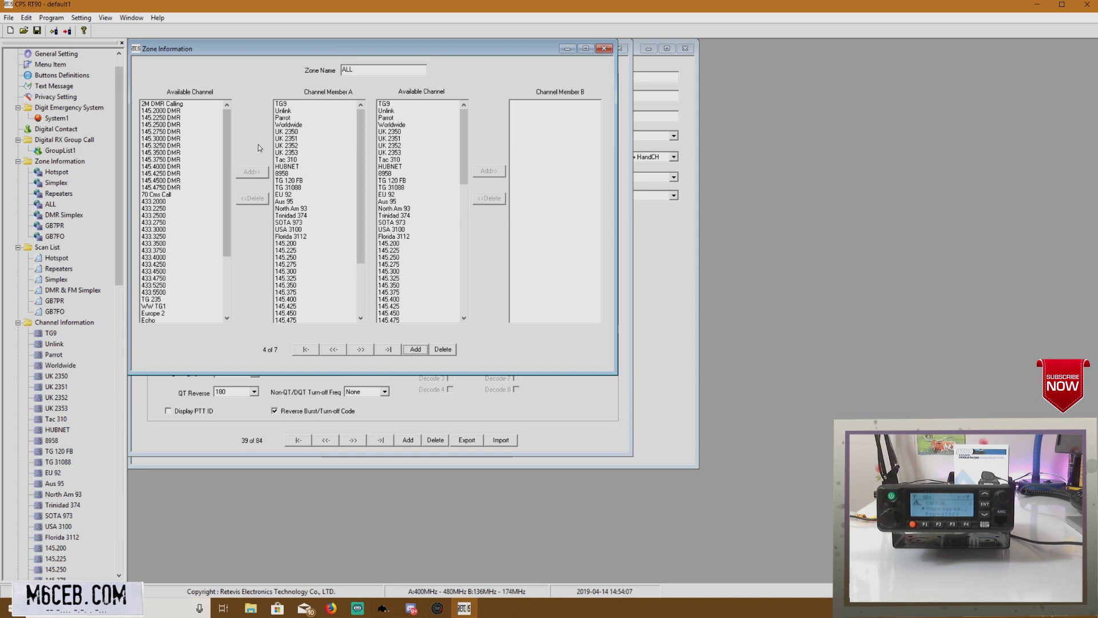
{"action": "scroll", "coordinate": [122, 301], "scroll_direction": "down", "scroll_amount": 6}
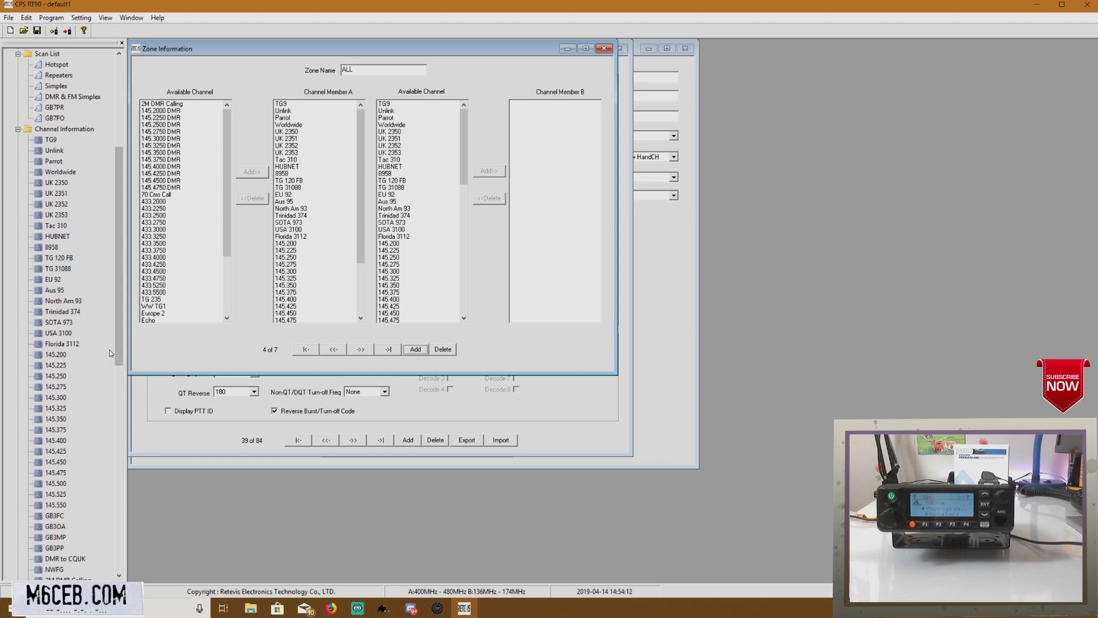
{"action": "scroll", "coordinate": [119, 331], "scroll_direction": "down", "scroll_amount": 6}
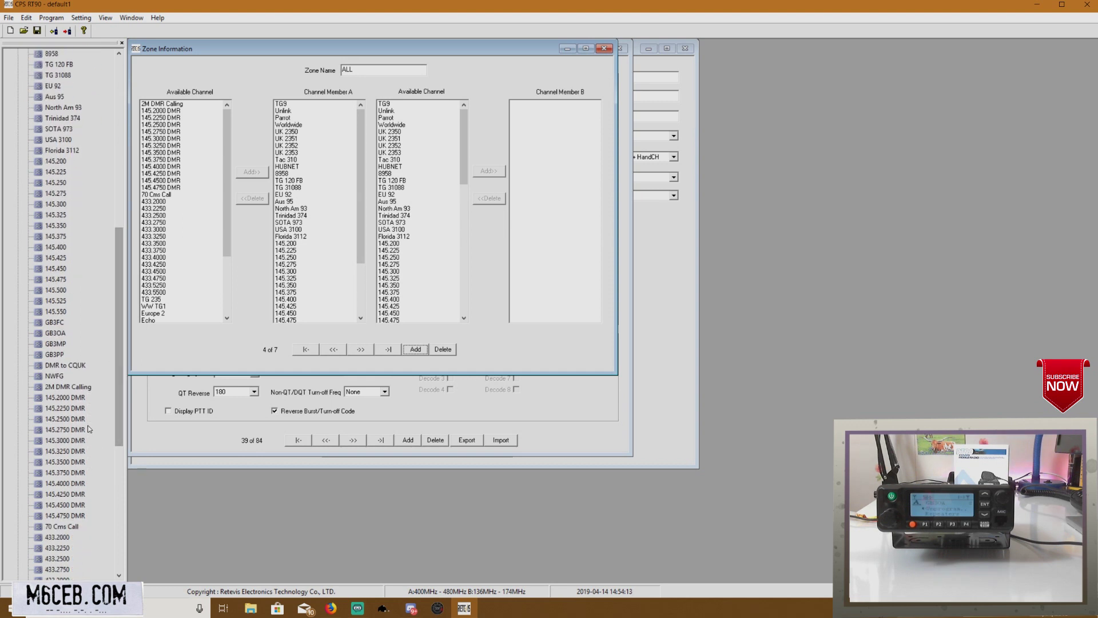
{"action": "scroll", "coordinate": [113, 404], "scroll_direction": "down", "scroll_amount": 8}
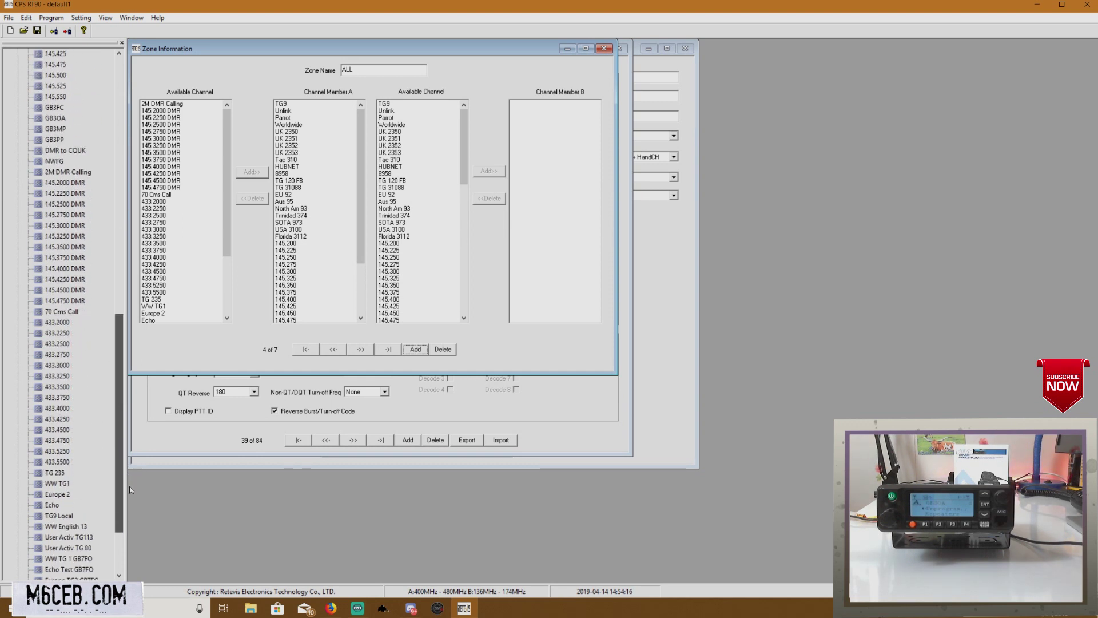
{"action": "scroll", "coordinate": [132, 515], "scroll_direction": "down", "scroll_amount": 1}
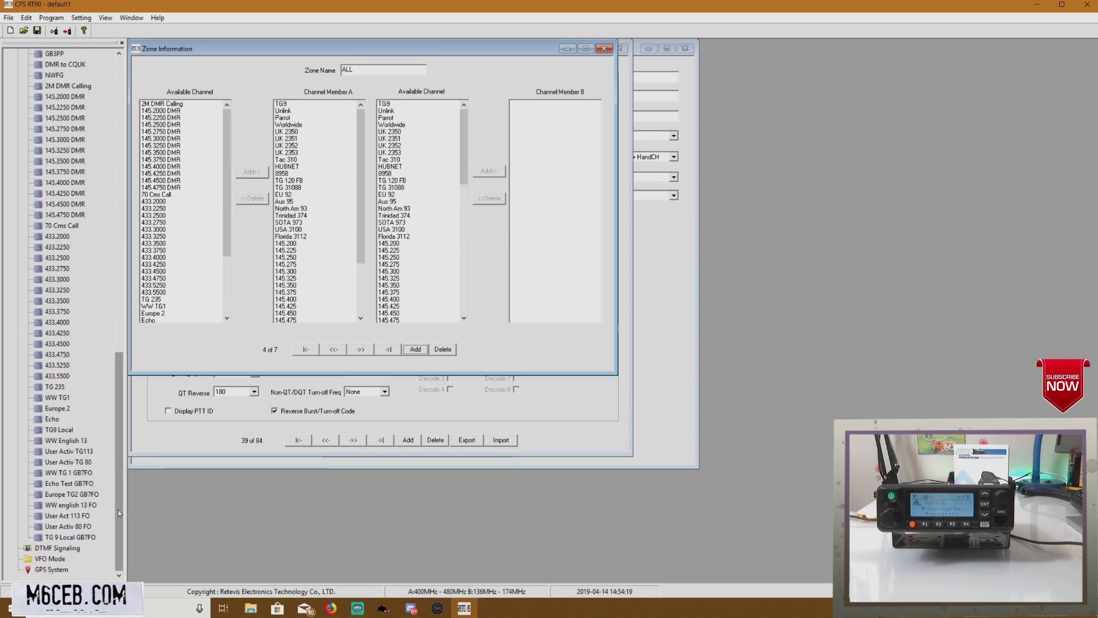
{"action": "left_click_drag", "start_coordinate": [118, 510], "coordinate": [101, 391]}
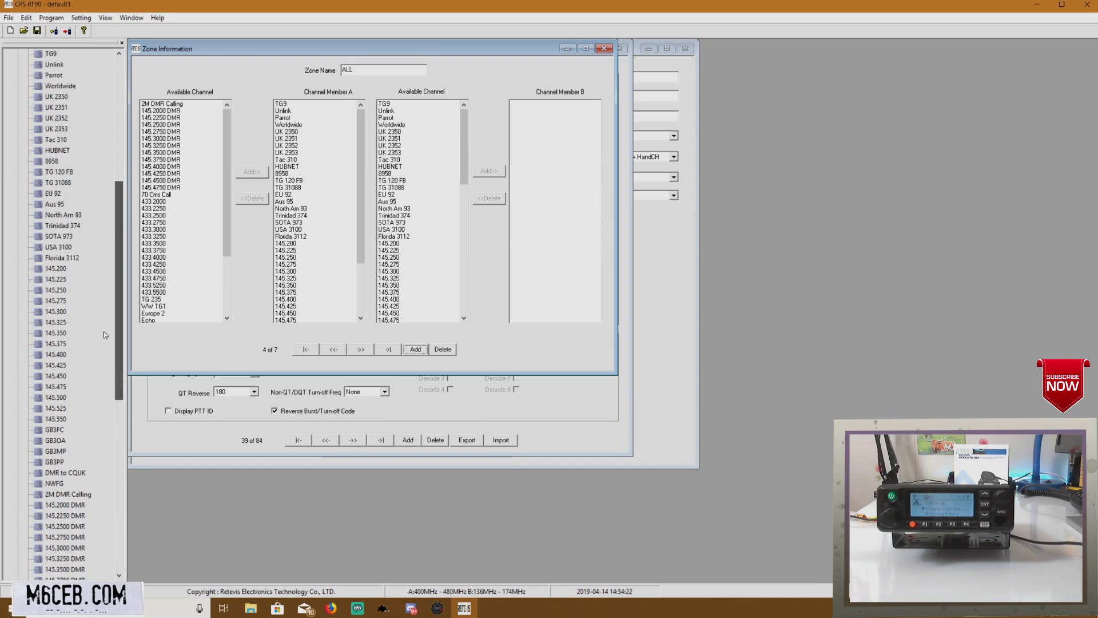
{"action": "scroll", "coordinate": [102, 335], "scroll_direction": "up", "scroll_amount": 3}
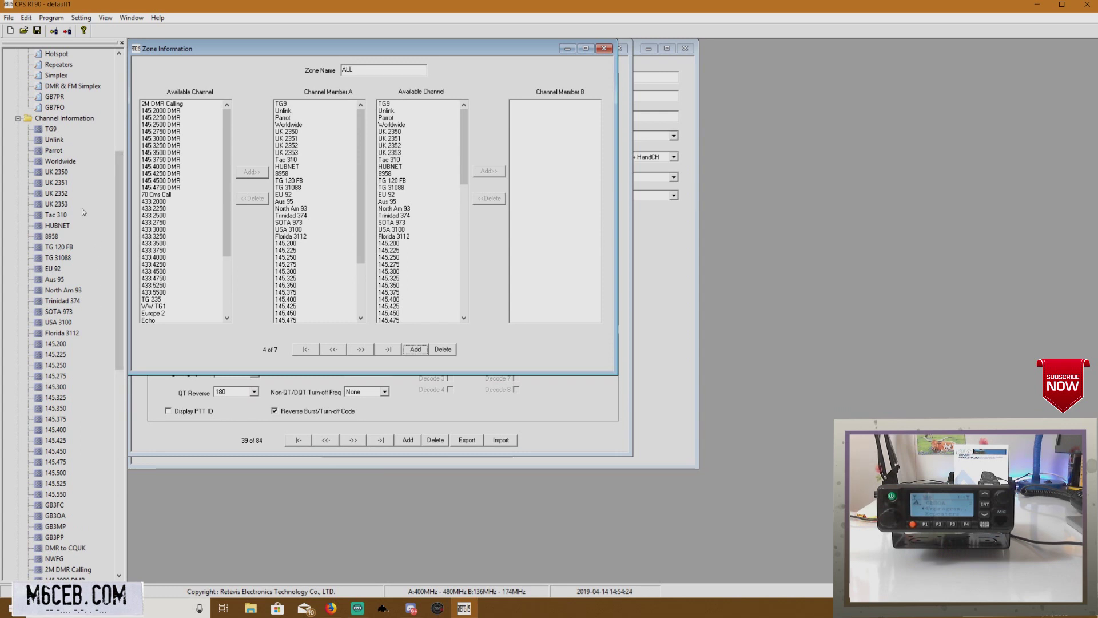
Step: Add a new channel to Channel Information and open its settings
{"action": "double_click", "coordinate": [56, 172]}
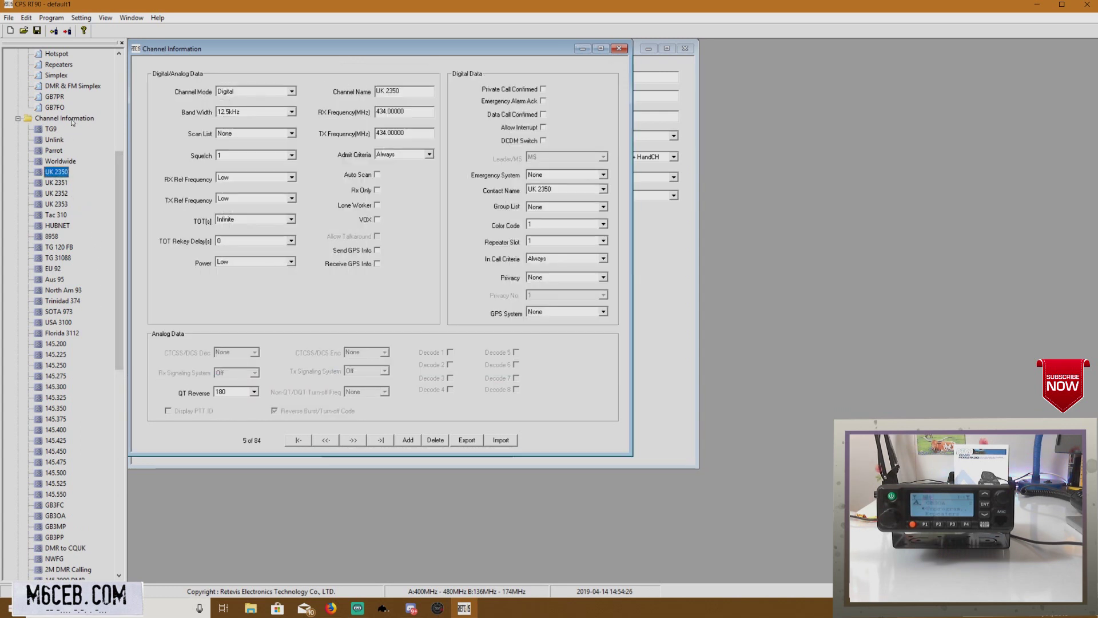
{"action": "left_click", "coordinate": [63, 118]}
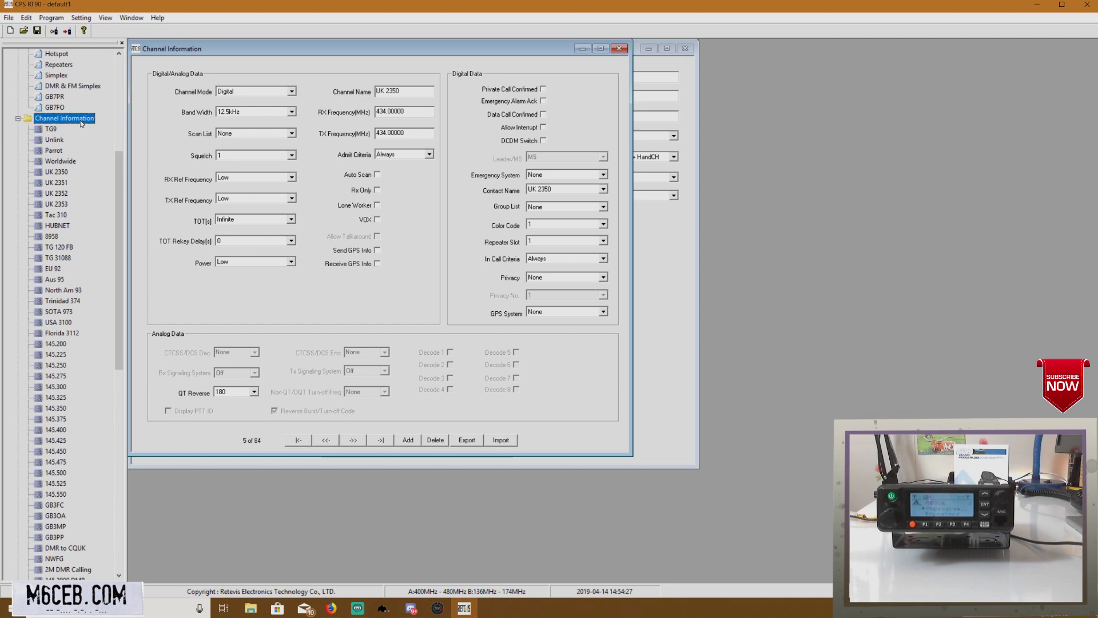
{"action": "right_click", "coordinate": [82, 122]}
{"action": "left_click", "coordinate": [103, 128]}
{"action": "left_click_drag", "start_coordinate": [118, 174], "coordinate": [139, 394]}
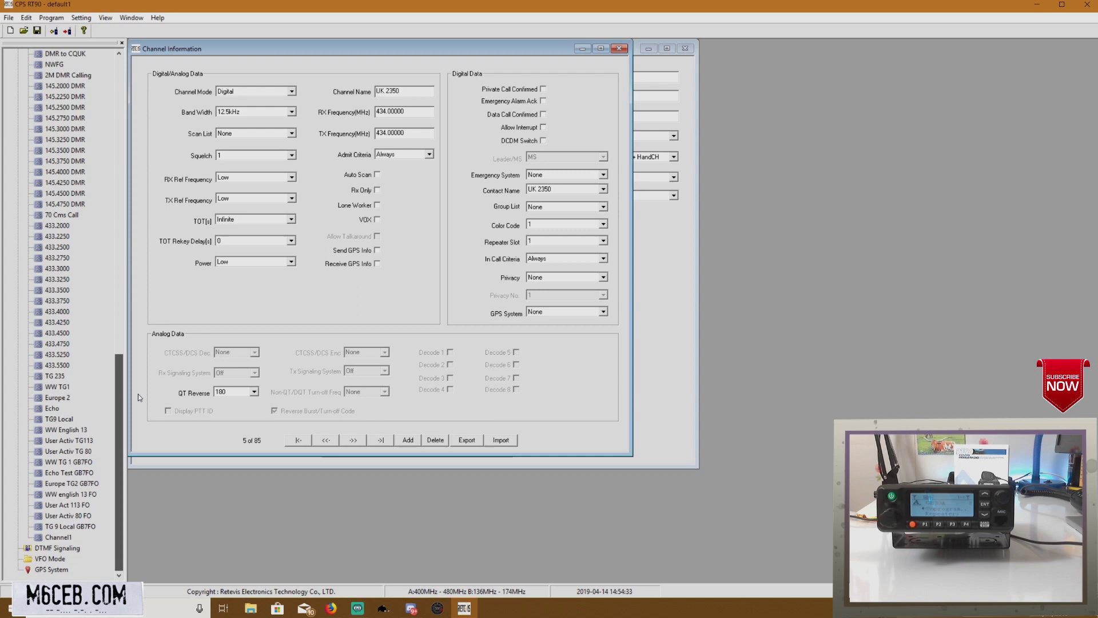
{"action": "left_click", "coordinate": [63, 537]}
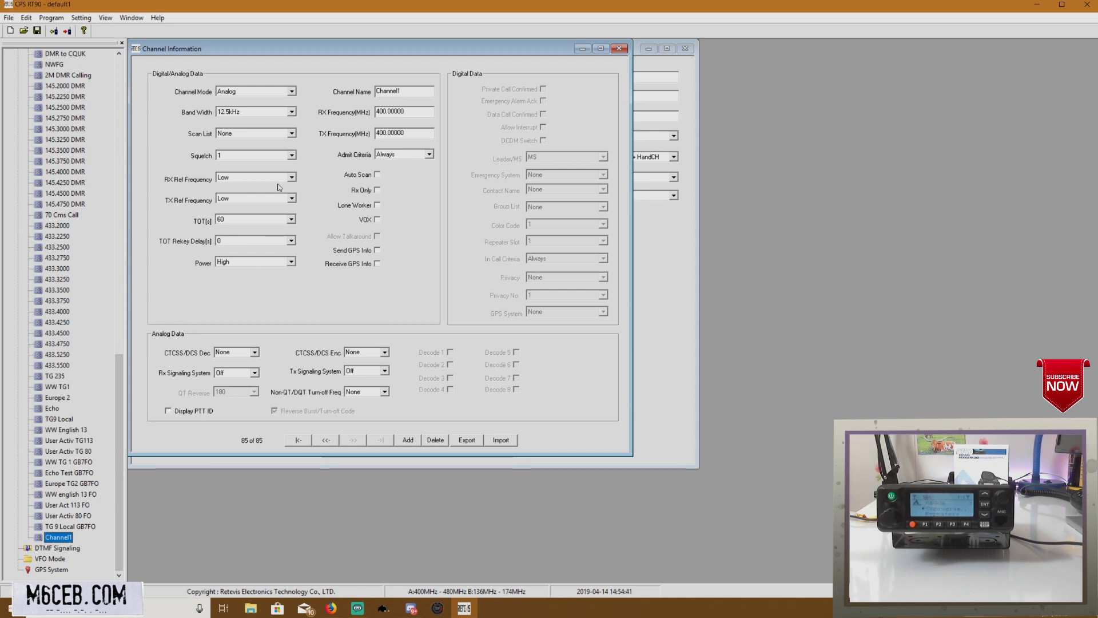
Step: Switch the new channel's mode between Digital and Analog to compare the available fields, leaving it on Digital
{"action": "left_click", "coordinate": [292, 92]}
{"action": "left_click", "coordinate": [250, 99]}
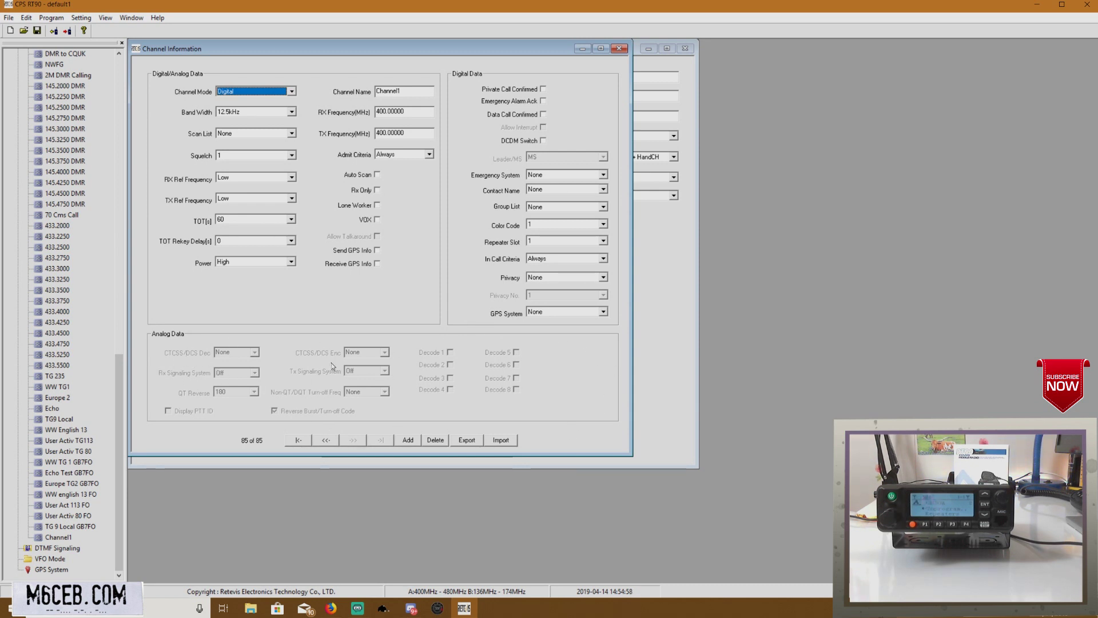
{"action": "left_click", "coordinate": [252, 93]}
{"action": "left_click", "coordinate": [252, 100]}
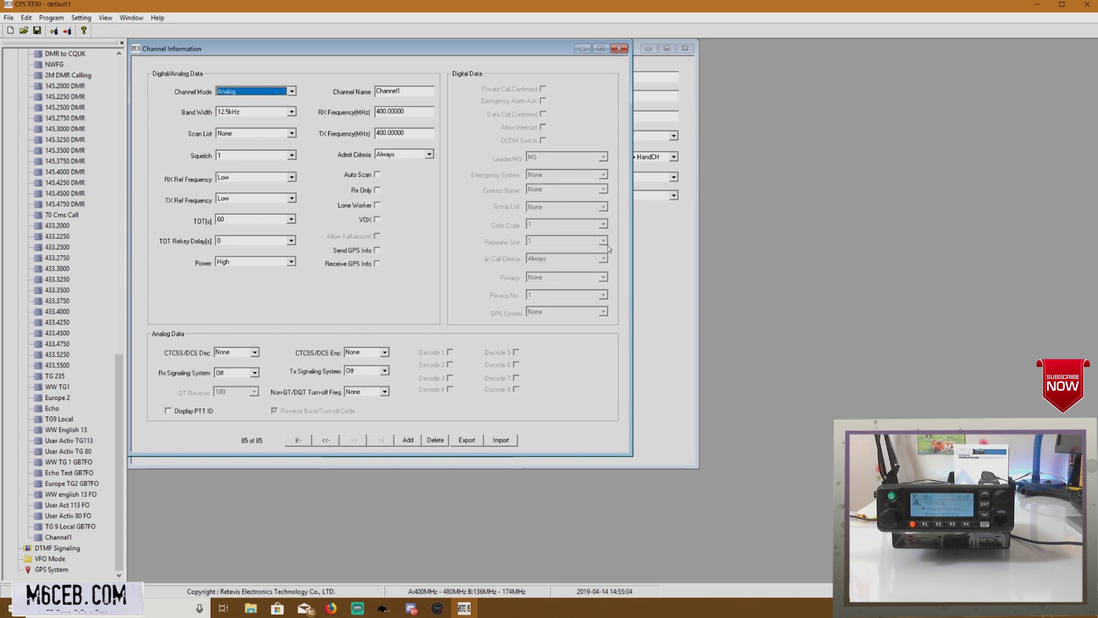
{"action": "left_click", "coordinate": [260, 94]}
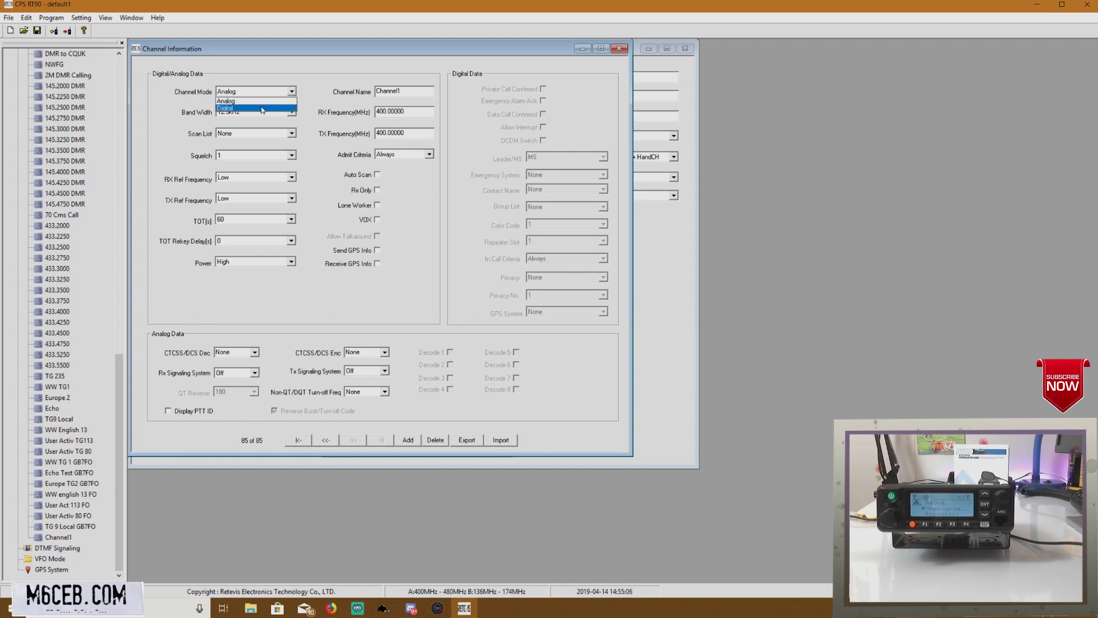
{"action": "left_click", "coordinate": [263, 109]}
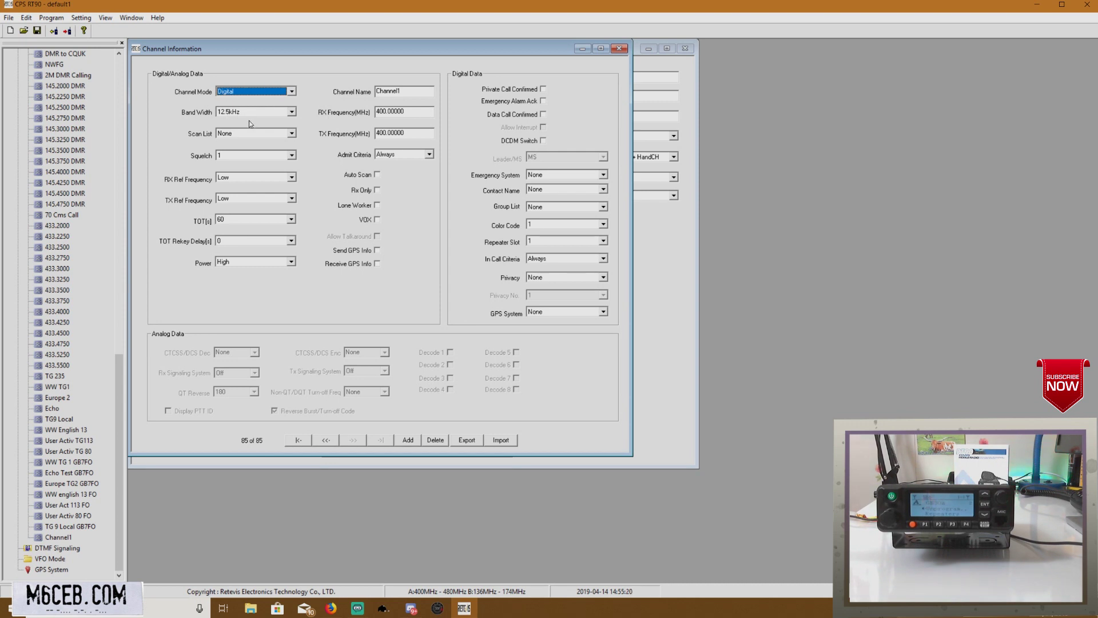
Step: Check the new channel's scan list choices and view the channel members of the Hotspot, Repeaters and Simplex scan lists
{"action": "left_click", "coordinate": [241, 136]}
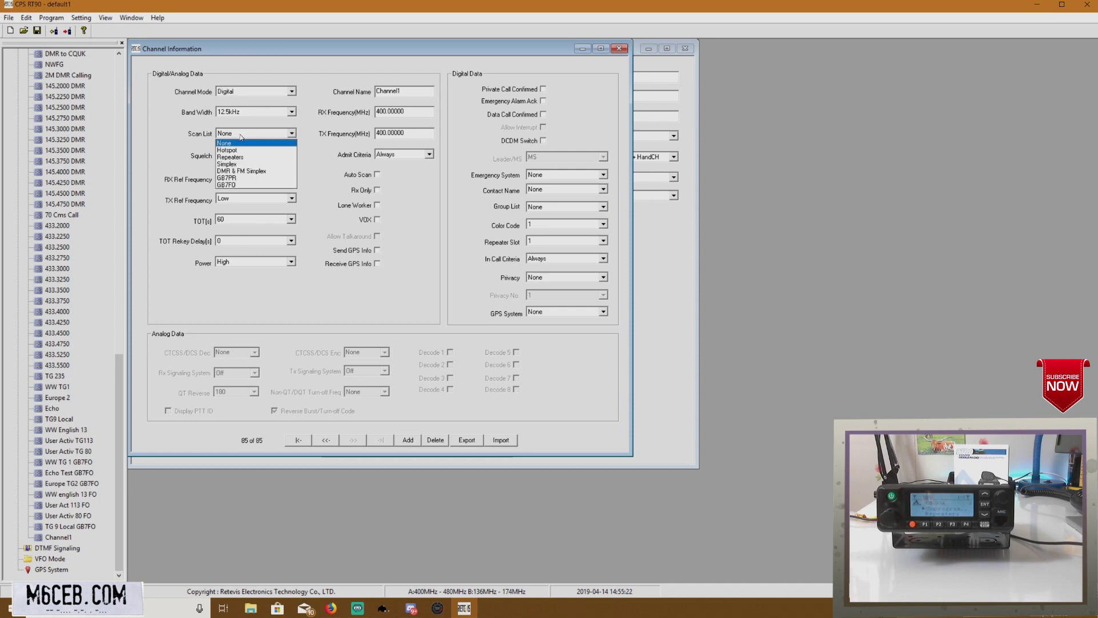
{"action": "left_click", "coordinate": [118, 372]}
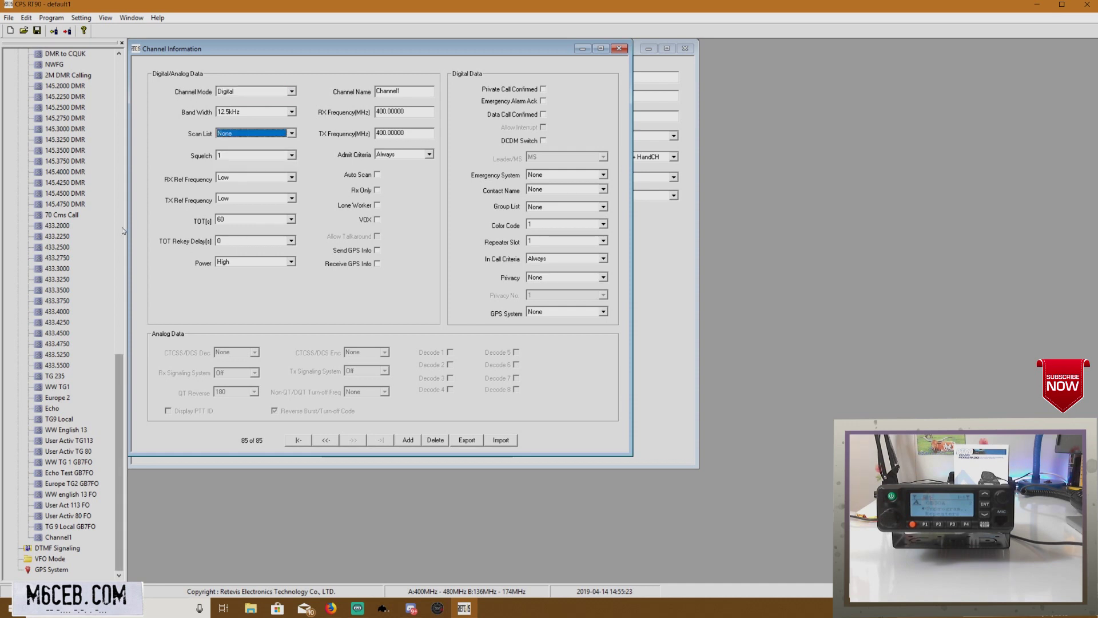
{"action": "left_click", "coordinate": [120, 210]}
{"action": "scroll", "coordinate": [121, 210], "scroll_direction": "up", "scroll_amount": 5}
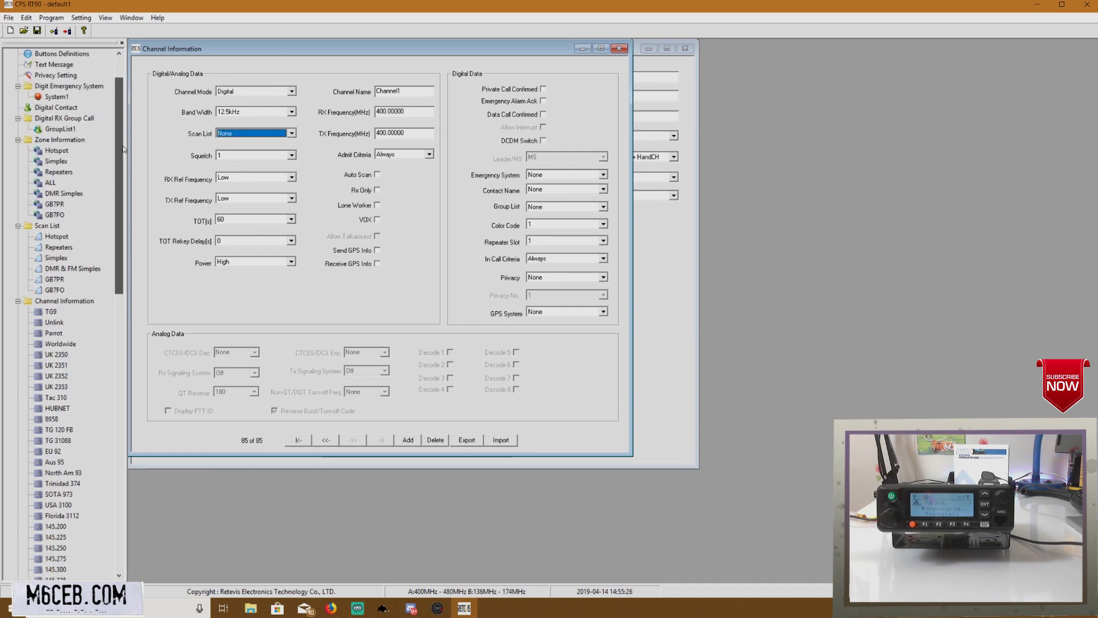
{"action": "left_click", "coordinate": [57, 237]}
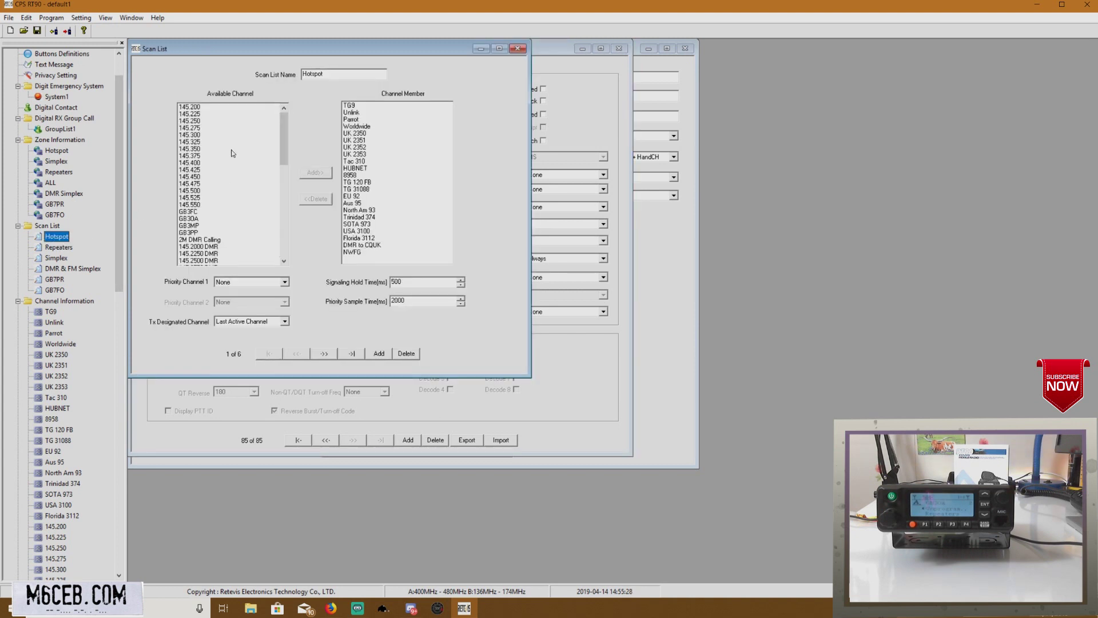
{"action": "left_click", "coordinate": [64, 247]}
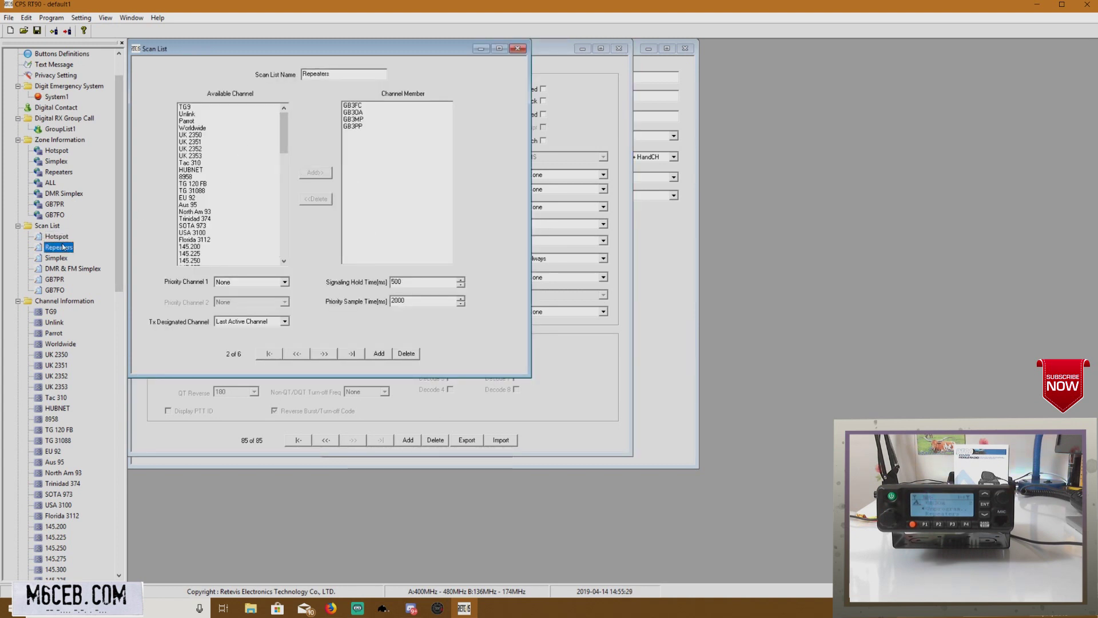
{"action": "left_click", "coordinate": [65, 259]}
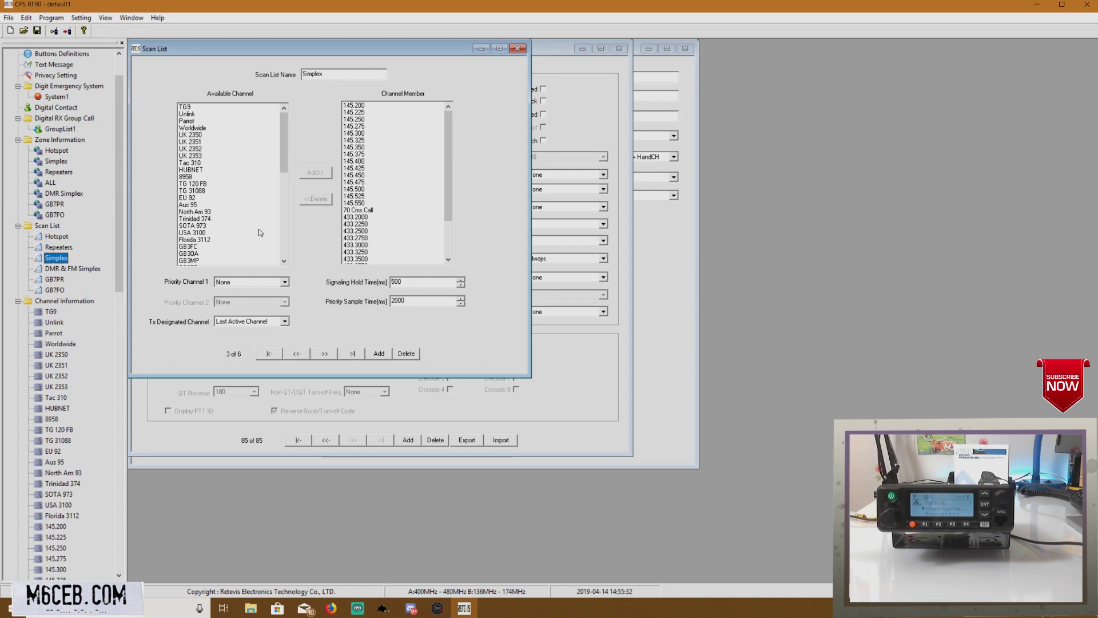
{"action": "left_click", "coordinate": [58, 236]}
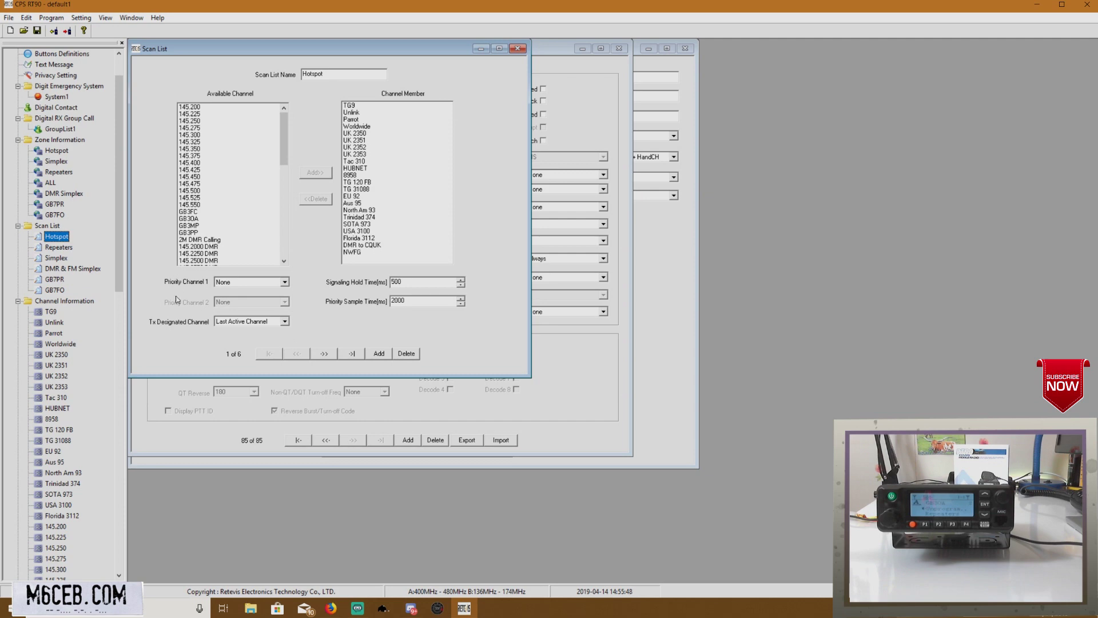
Step: Try assigning the Hotspot scan list to the new channel, and set its scan list back to None
{"action": "left_click", "coordinate": [584, 397]}
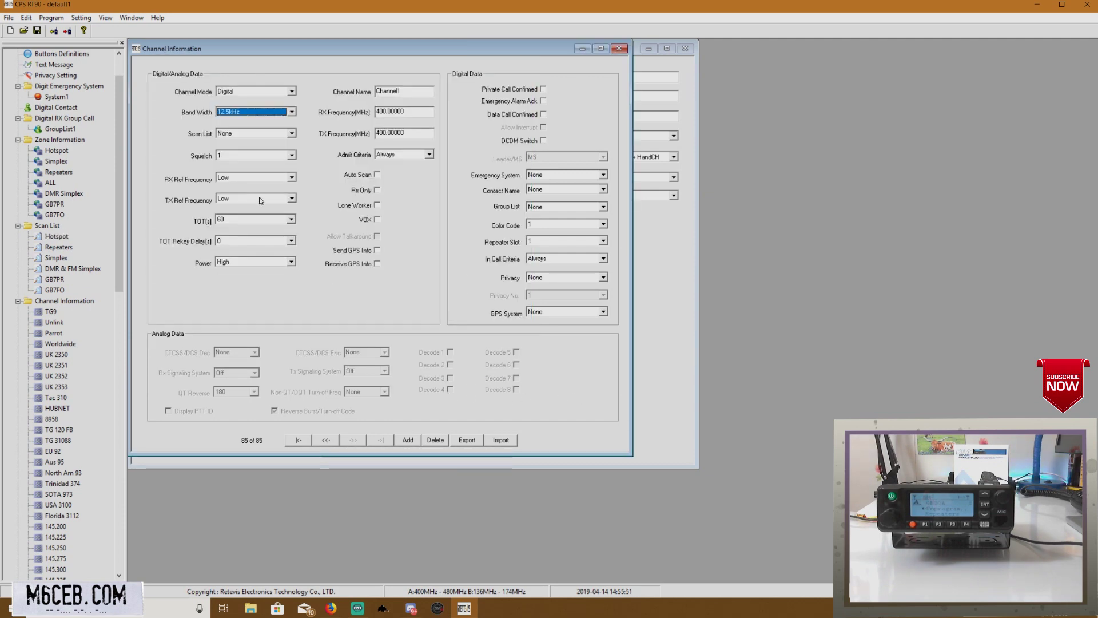
{"action": "left_click", "coordinate": [239, 134]}
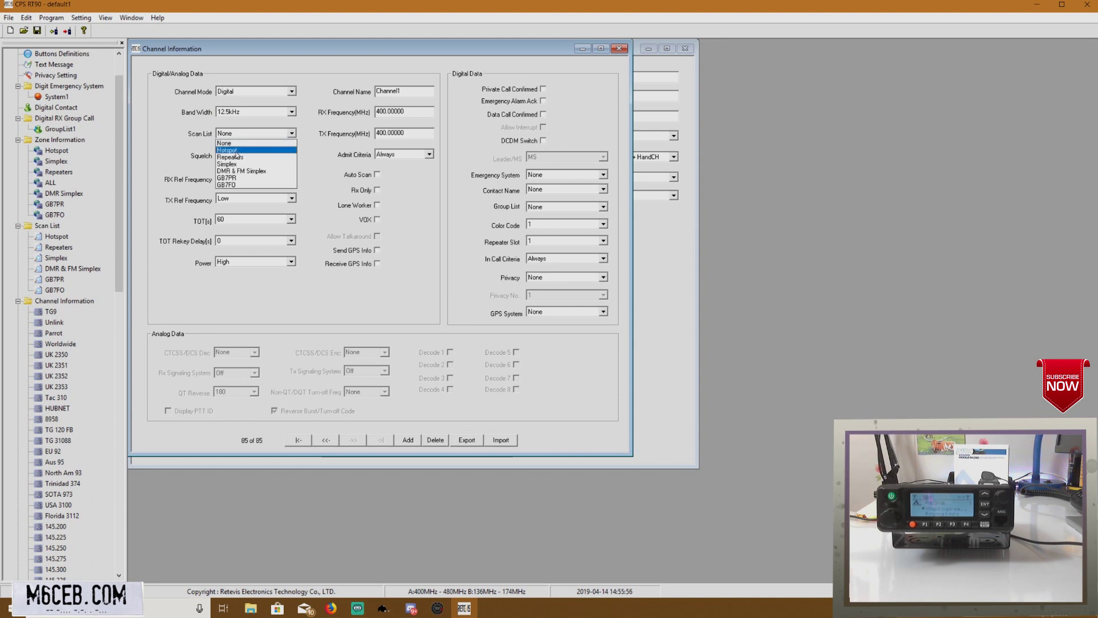
{"action": "left_click", "coordinate": [239, 152]}
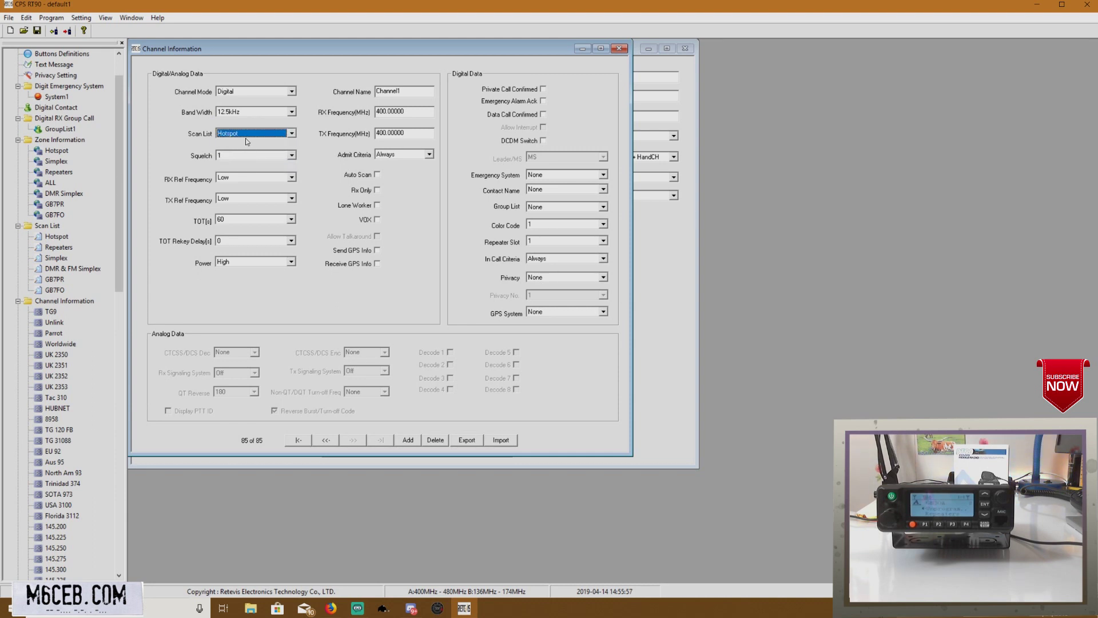
{"action": "left_click", "coordinate": [246, 136]}
{"action": "left_click", "coordinate": [281, 144]}
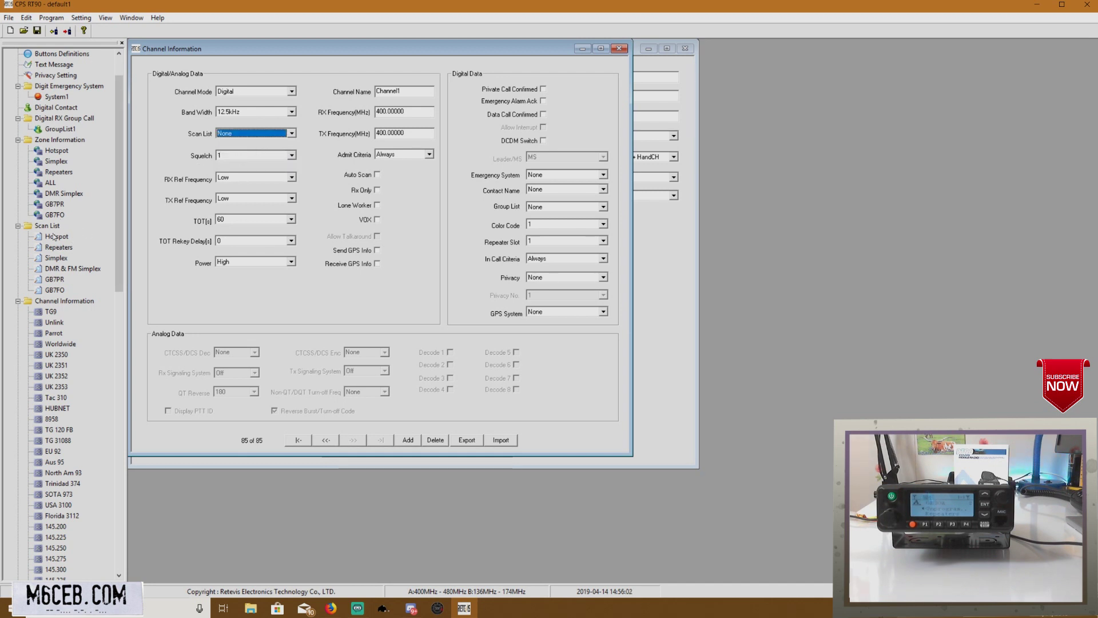
Step: Check the new channel's squelch levels, keeping 1, and set its power to Low
{"action": "left_click", "coordinate": [277, 157]}
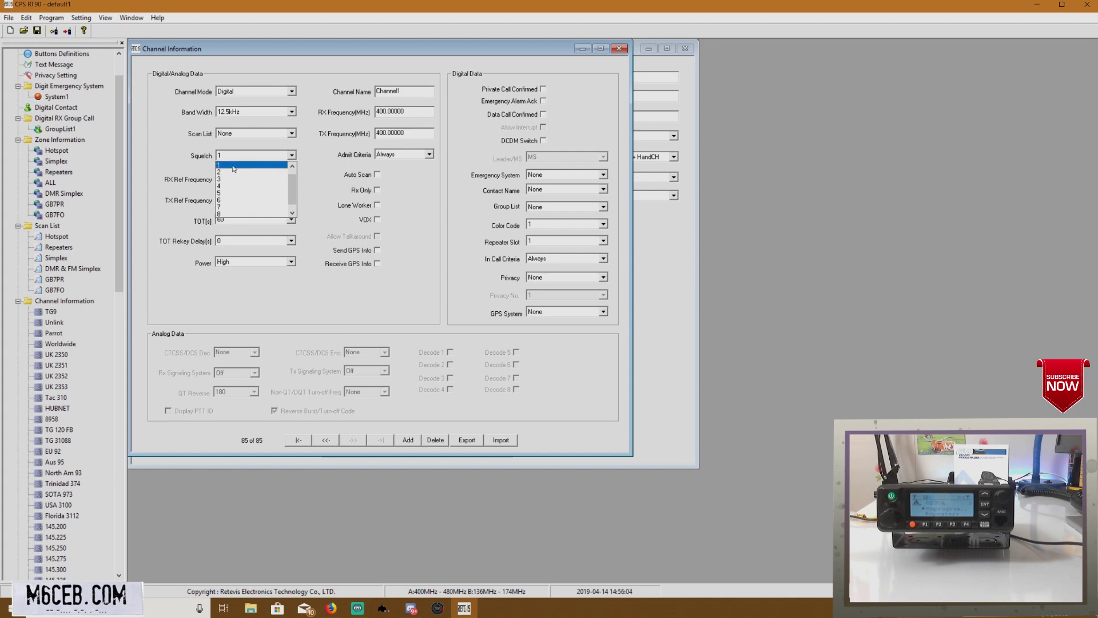
{"action": "left_click", "coordinate": [250, 173]}
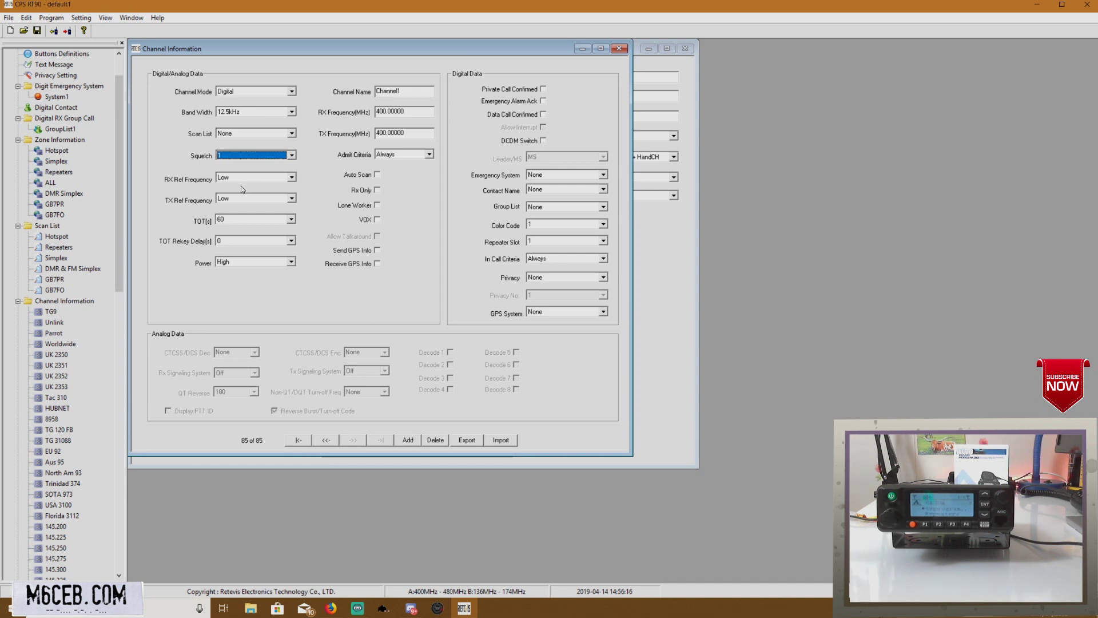
{"action": "left_click", "coordinate": [231, 263]}
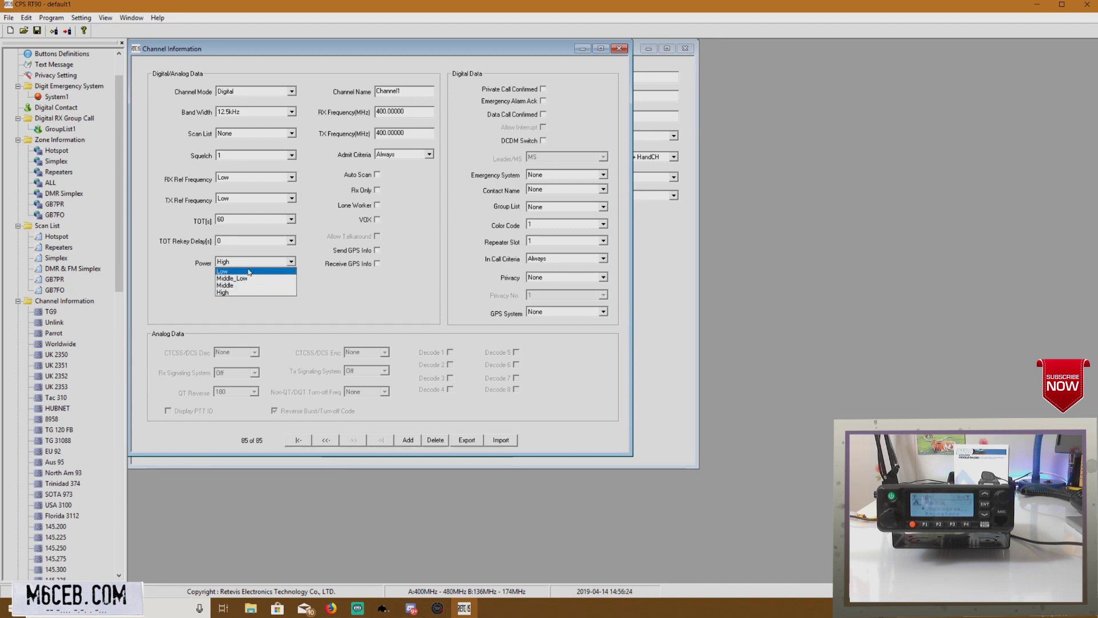
{"action": "left_click", "coordinate": [282, 270]}
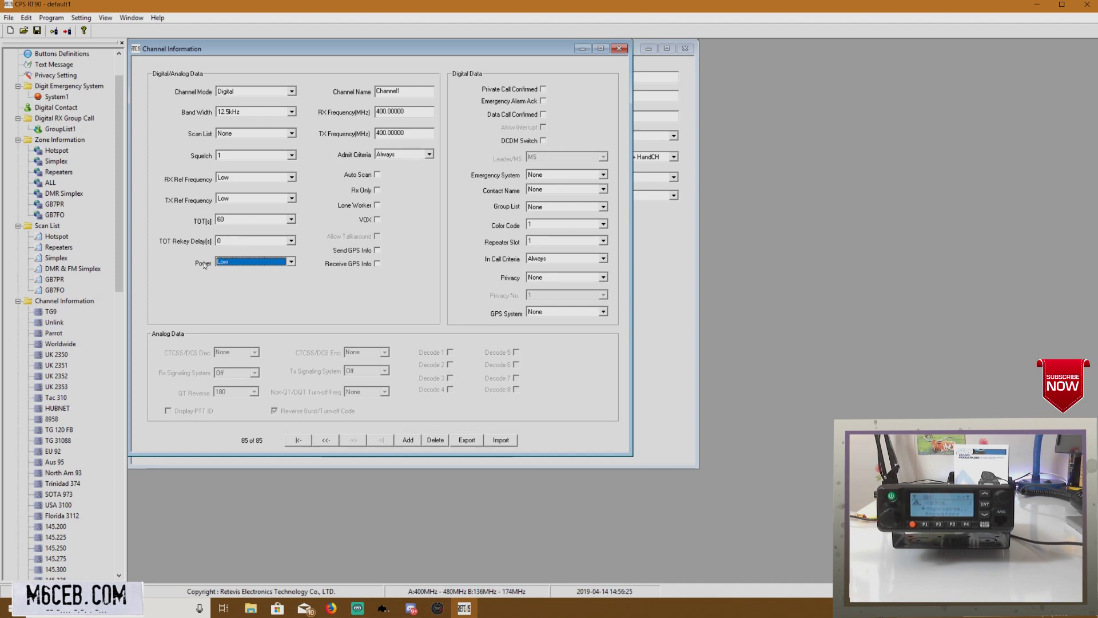
Step: Set the new channel's transmit timeout (TOT) to Infinite
{"action": "left_click", "coordinate": [234, 221]}
{"action": "scroll", "coordinate": [242, 234], "scroll_direction": "up", "scroll_amount": 2}
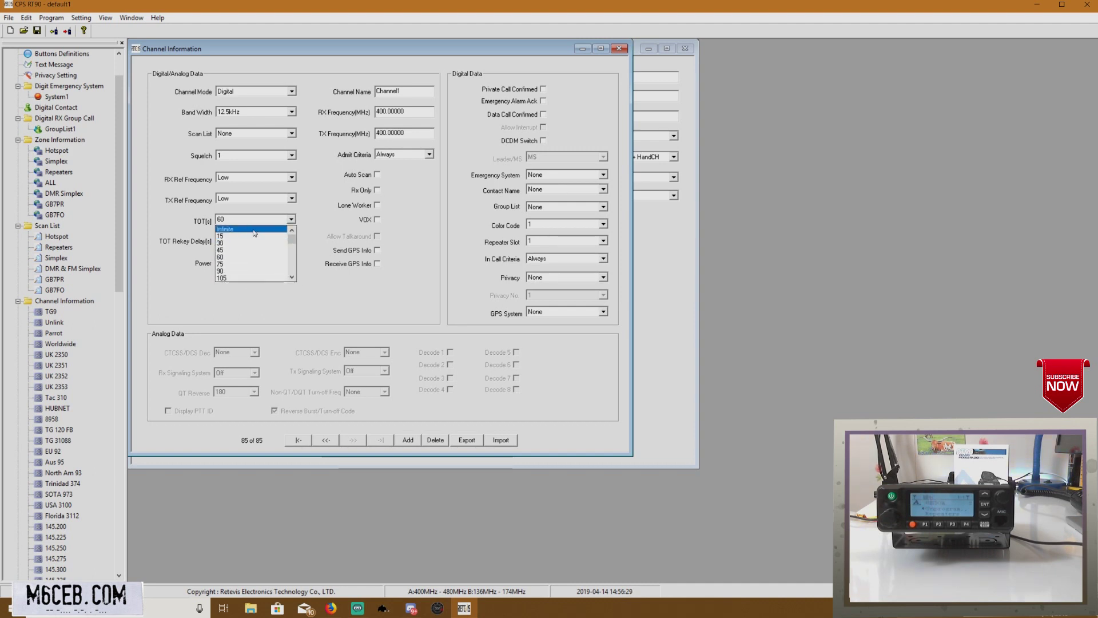
{"action": "left_click", "coordinate": [254, 230]}
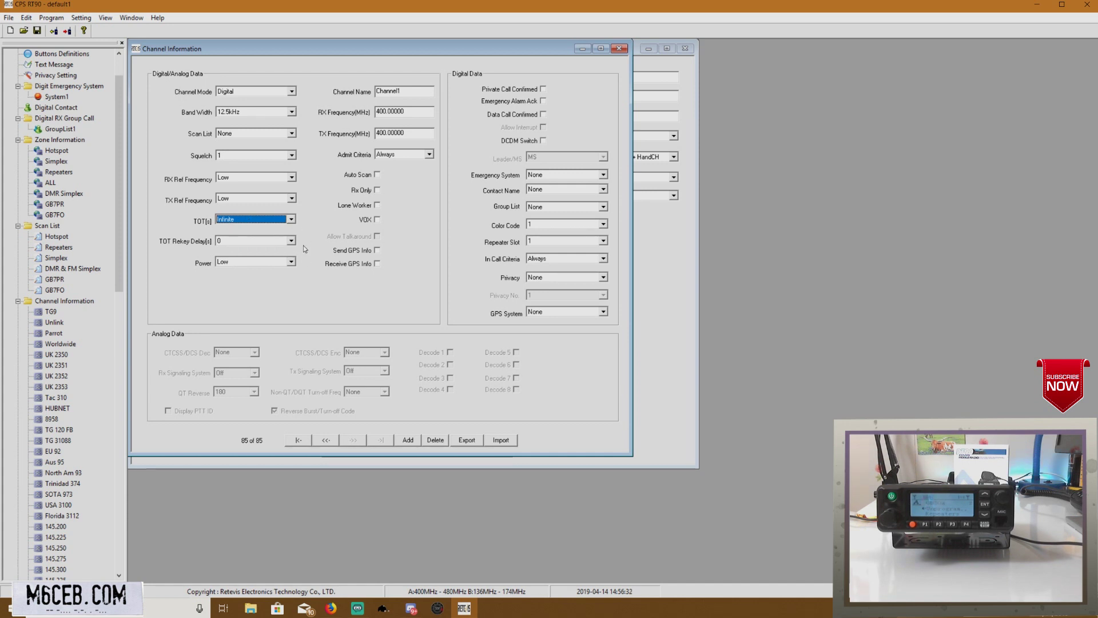
Step: Rename the new channel as TG91 HSpot
{"action": "double_click", "coordinate": [410, 92]}
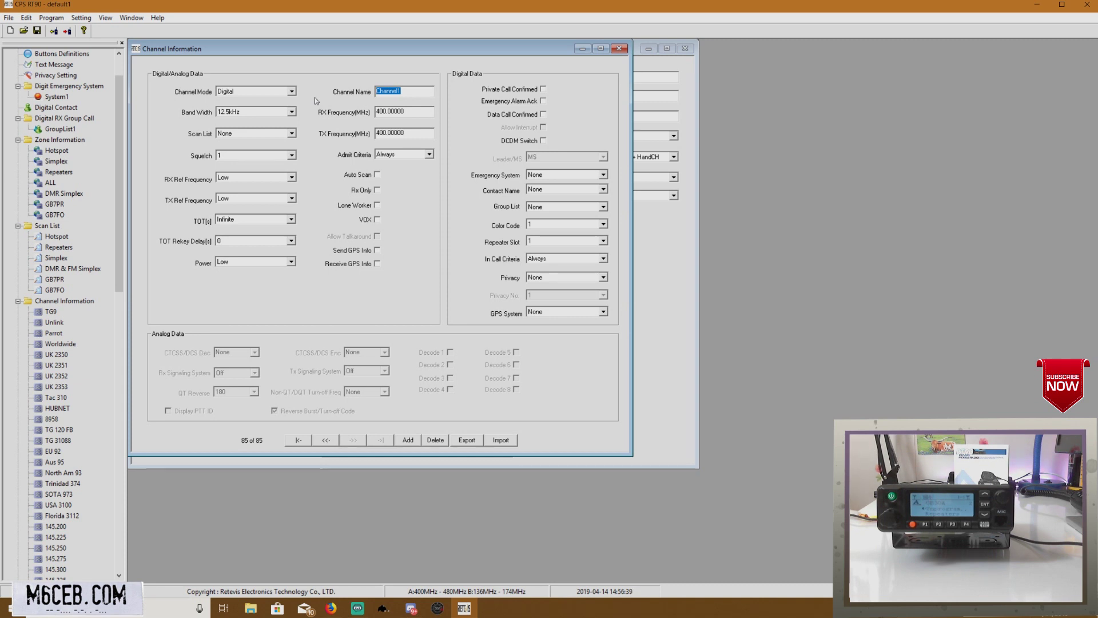
{"action": "type", "text": "TG91"}
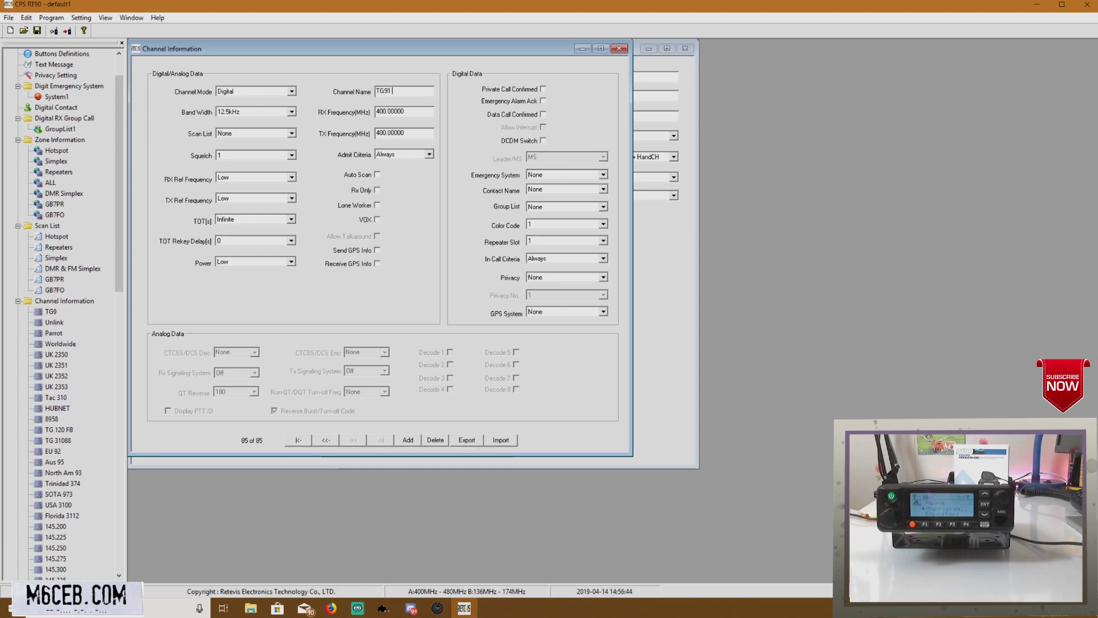
{"action": "type", "text": " HSpot"}
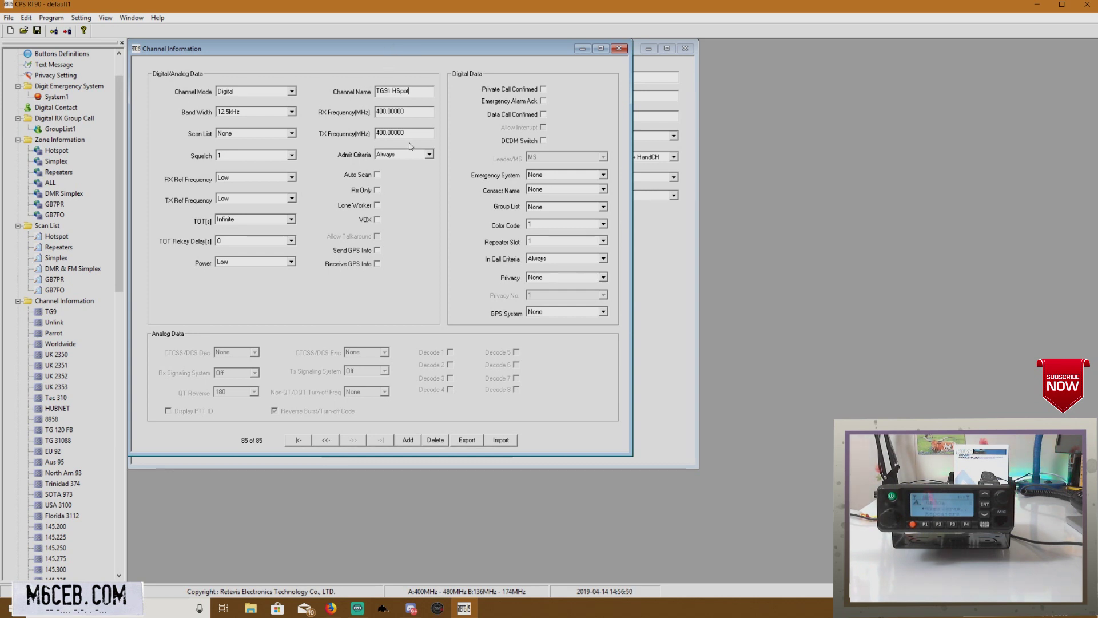
Step: Set both the RX and TX frequencies of the TG91 HSpot channel to 434.00000 MHz
{"action": "key", "text": "Tab"}
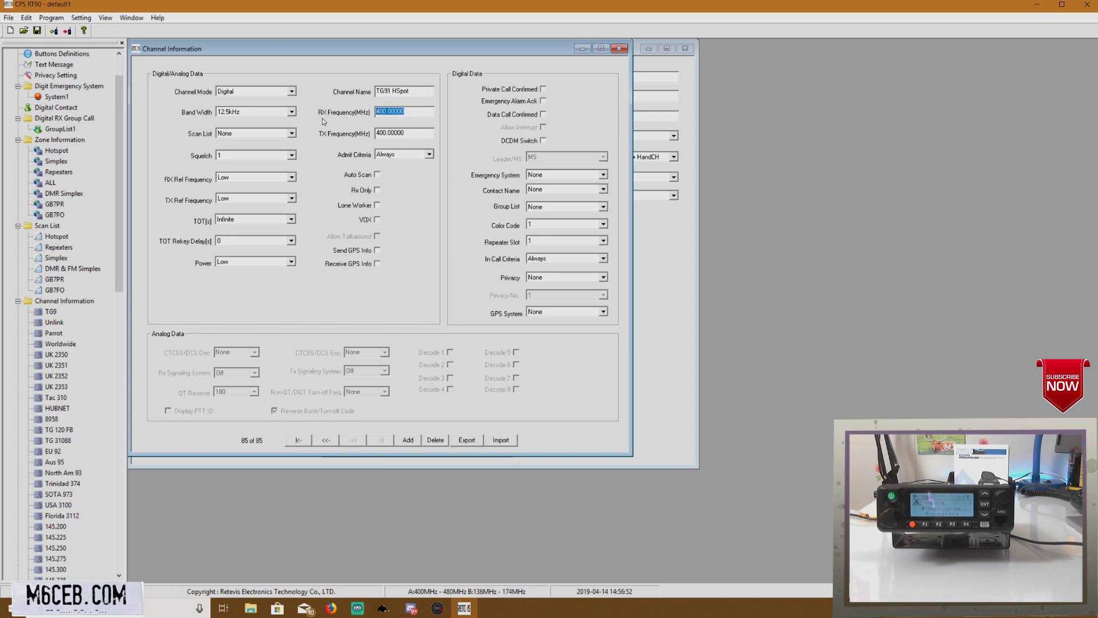
{"action": "type", "text": "434.00000"}
{"action": "key", "text": "Tab"}
{"action": "type", "text": "434.0000"}
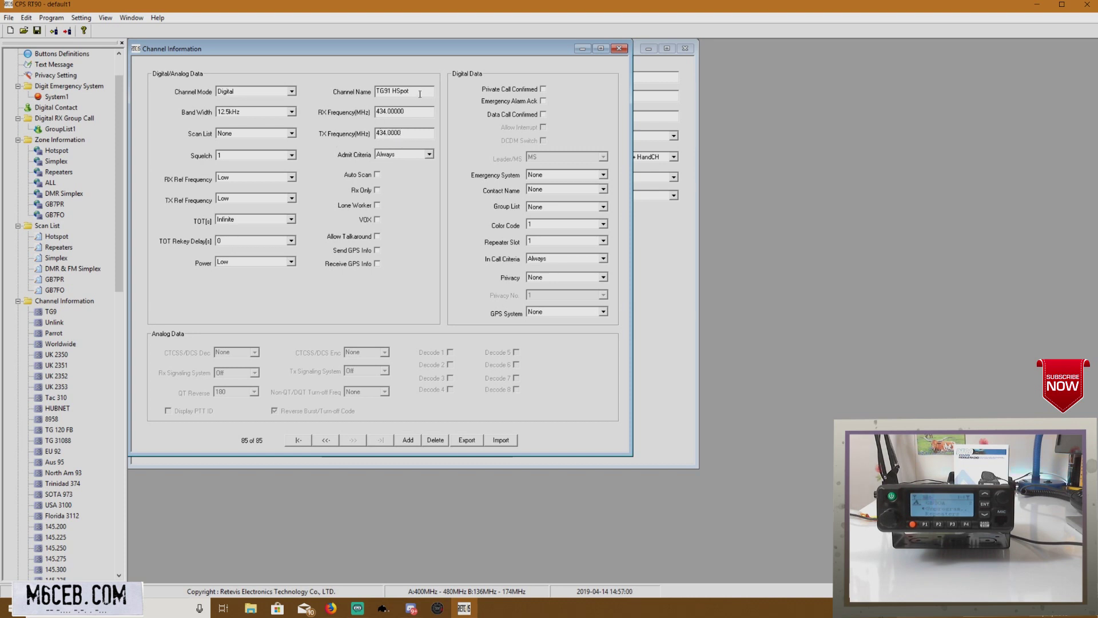
{"action": "type", "text": "0"}
{"action": "left_click", "coordinate": [550, 176]}
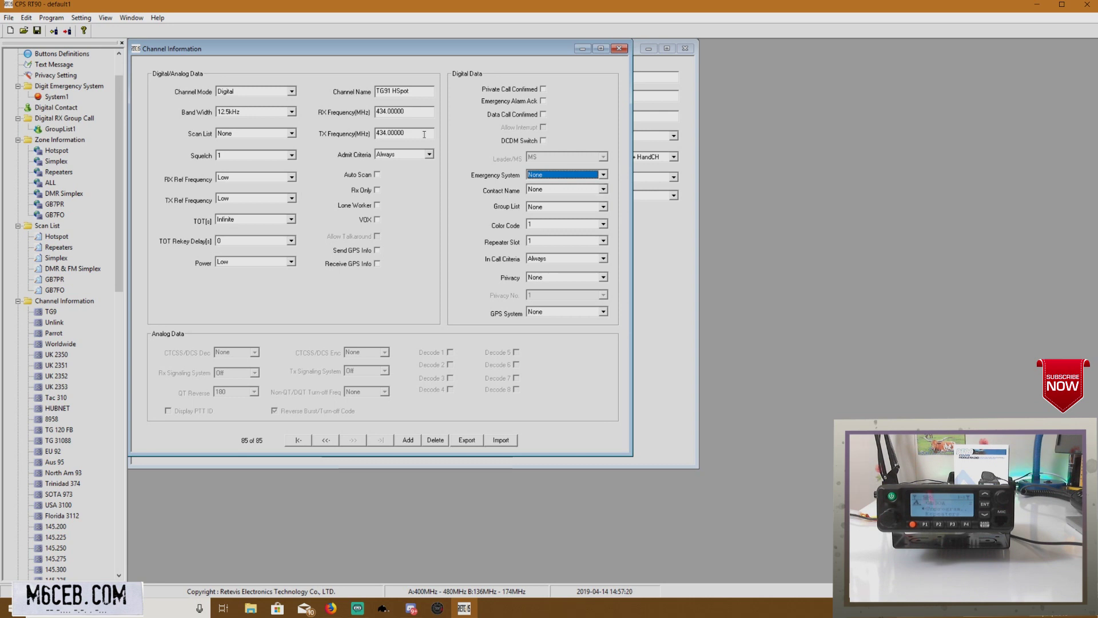
Step: Look through the channel's contact name choices, the GroupList1 receive group and the Digital Contact list for the talk group 91 contact
{"action": "left_click_drag", "start_coordinate": [391, 93], "coordinate": [372, 92]}
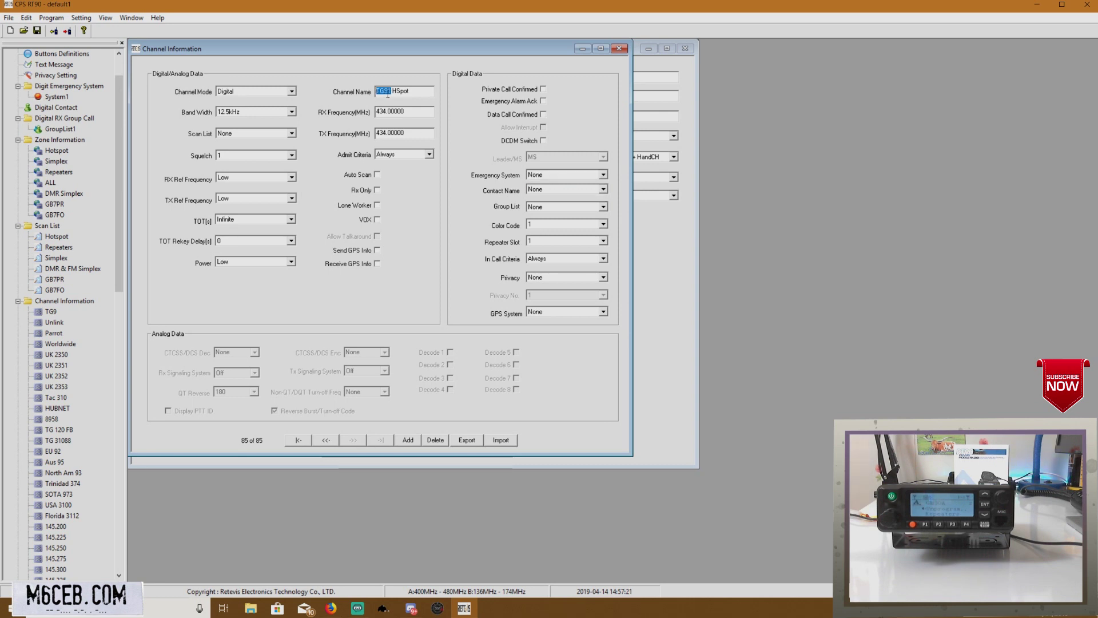
{"action": "left_click", "coordinate": [569, 189]}
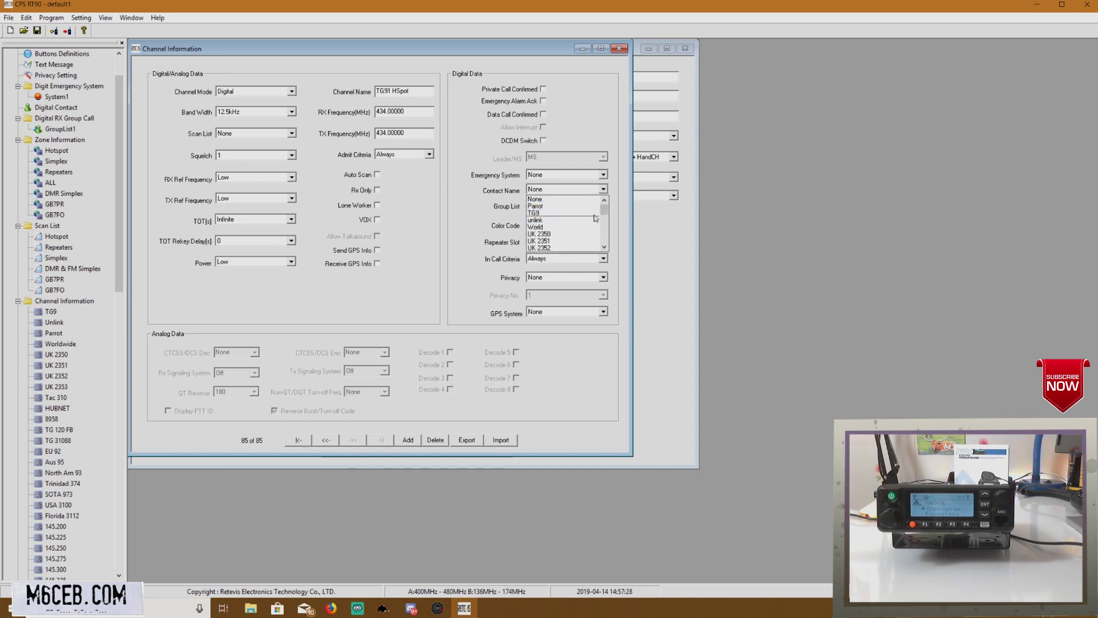
{"action": "scroll", "coordinate": [605, 208], "scroll_direction": "down", "scroll_amount": 3}
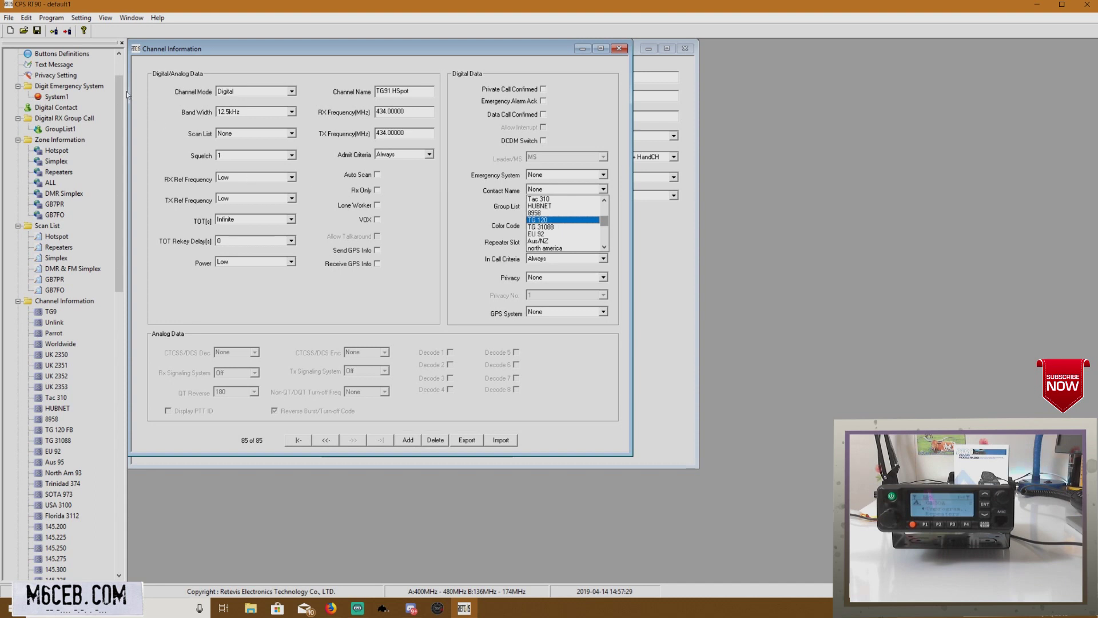
{"action": "left_click", "coordinate": [111, 64]}
{"action": "double_click", "coordinate": [61, 130]}
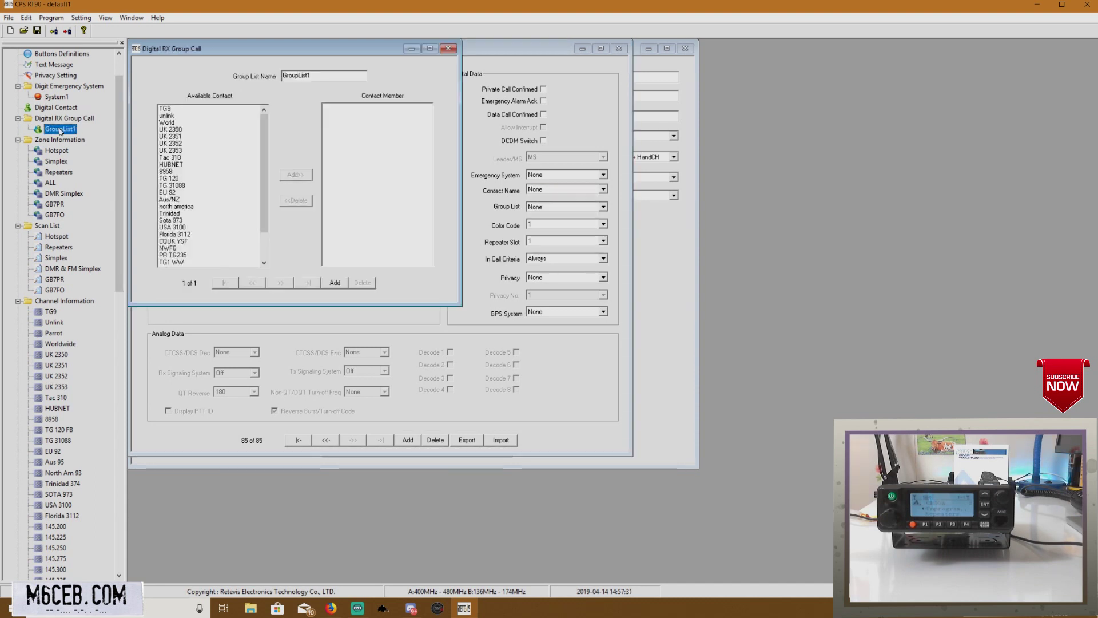
{"action": "double_click", "coordinate": [54, 107]}
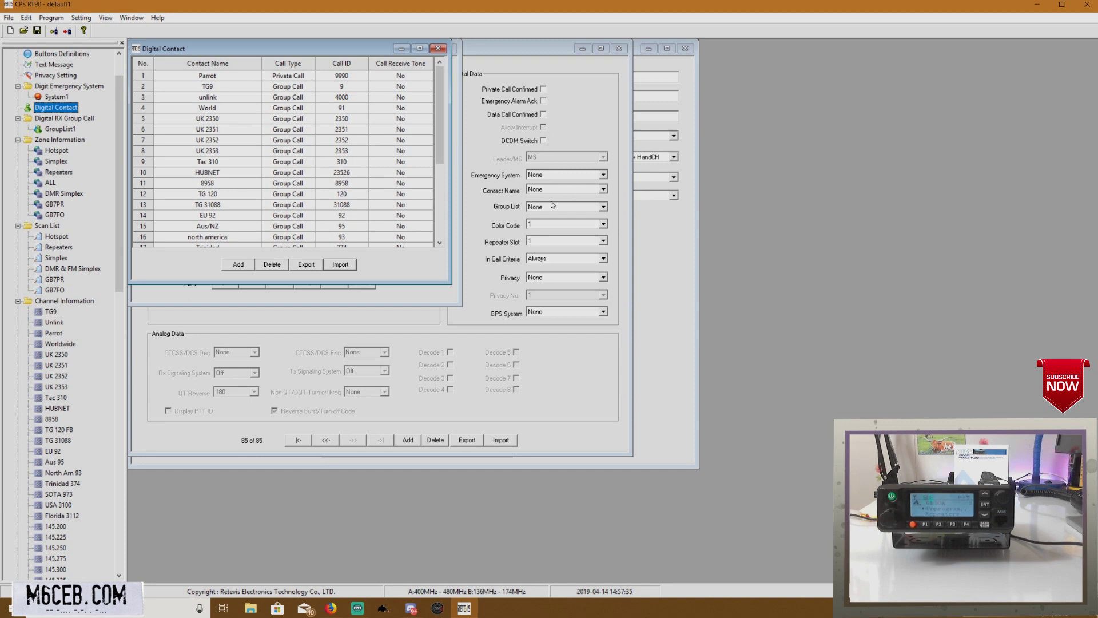
{"action": "scroll", "coordinate": [431, 98], "scroll_direction": "down", "scroll_amount": 4}
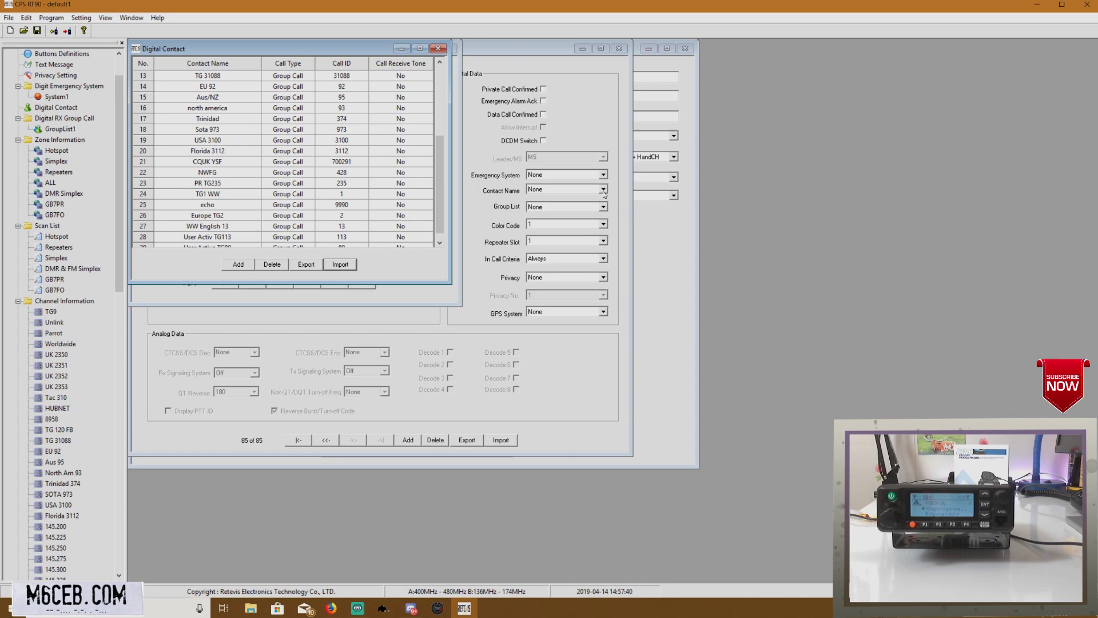
{"action": "left_click", "coordinate": [438, 49]}
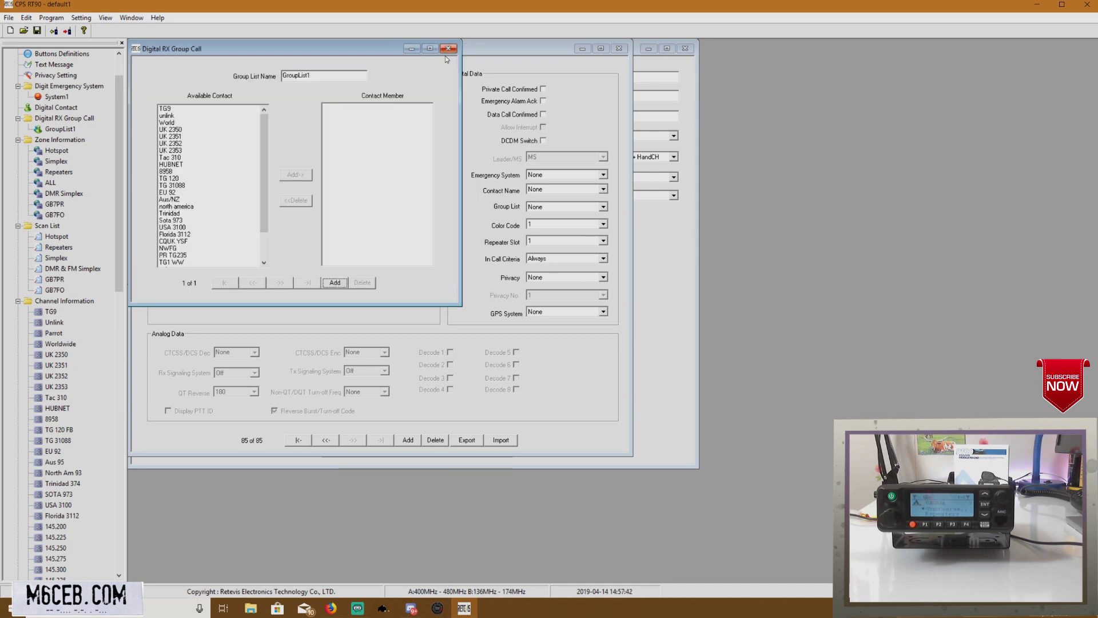
{"action": "left_click", "coordinate": [446, 50]}
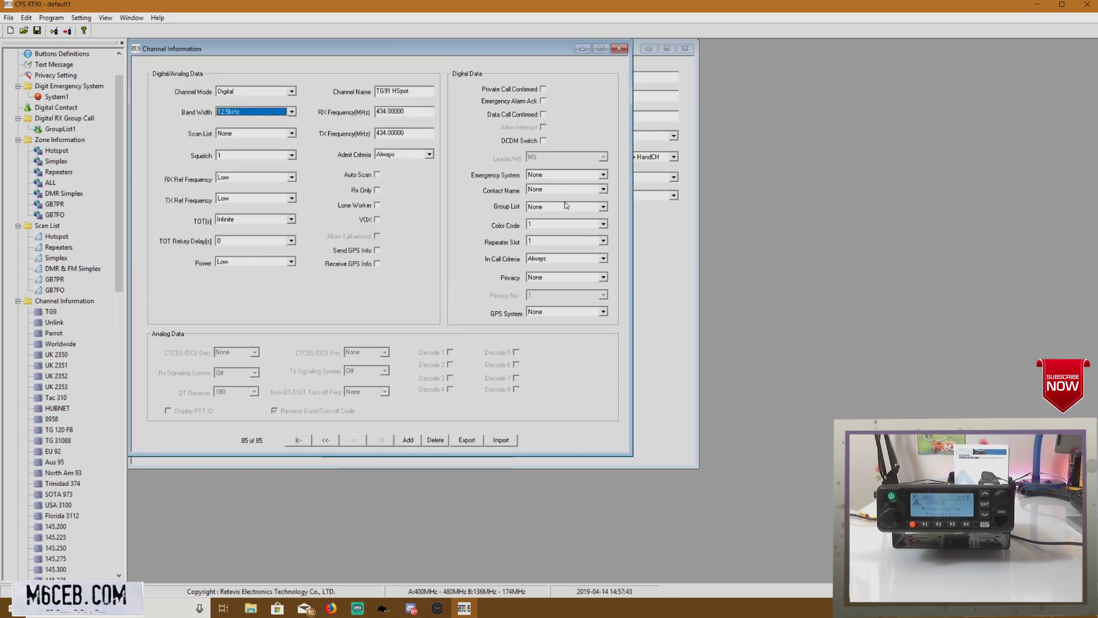
Step: Assign World as the contact name of the TG91 HSpot channel
{"action": "left_click", "coordinate": [560, 187]}
{"action": "scroll", "coordinate": [566, 223], "scroll_direction": "down", "scroll_amount": 3}
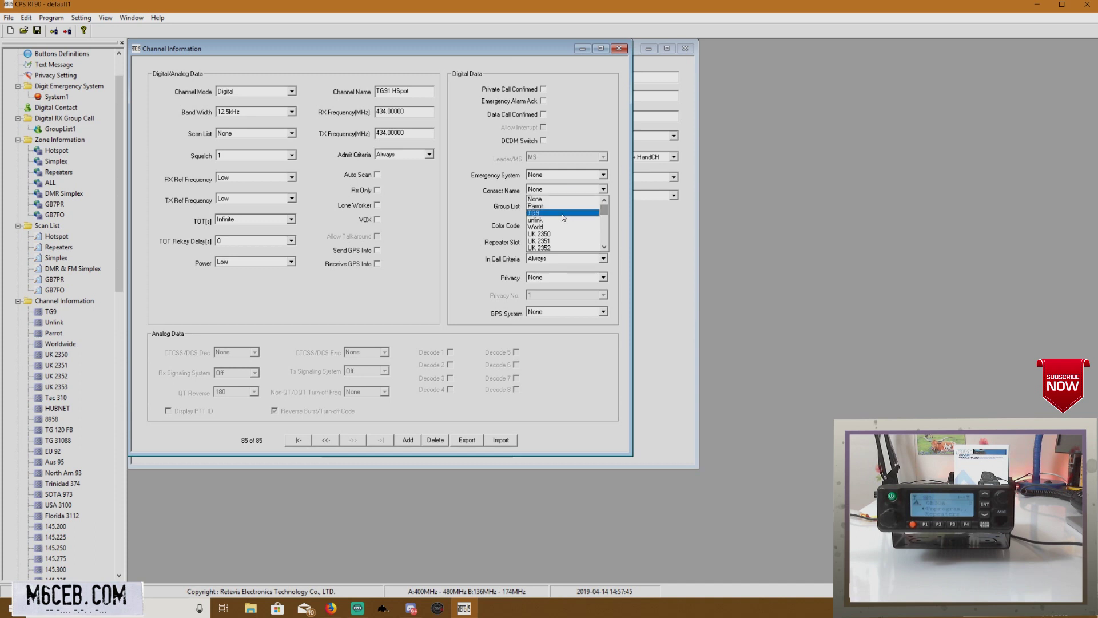
{"action": "scroll", "coordinate": [568, 226], "scroll_direction": "down", "scroll_amount": 5}
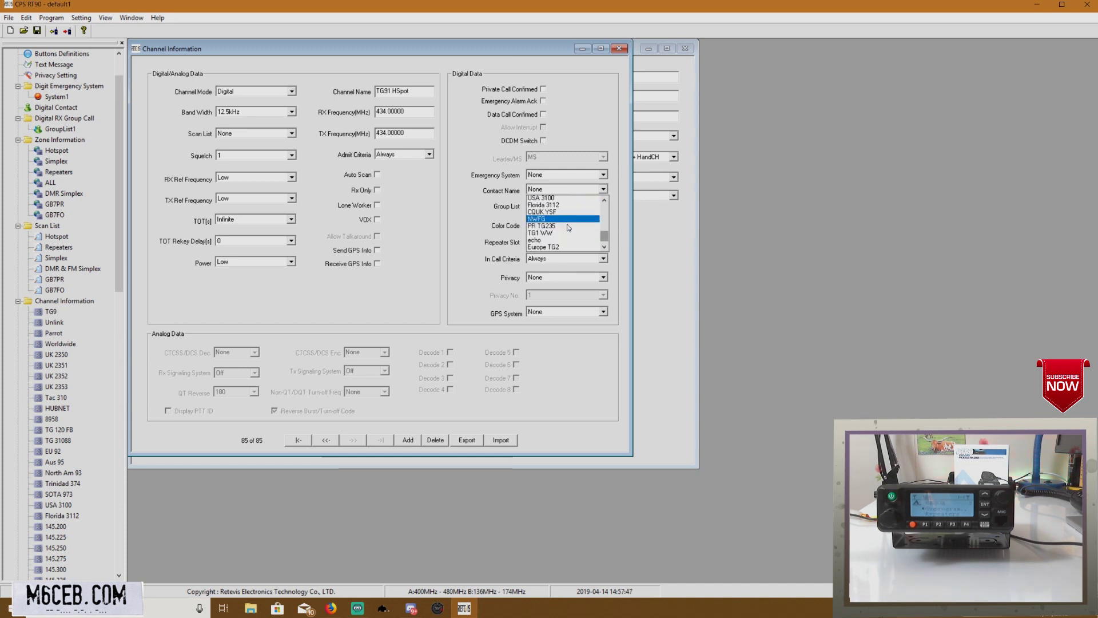
{"action": "scroll", "coordinate": [568, 228], "scroll_direction": "up", "scroll_amount": 2}
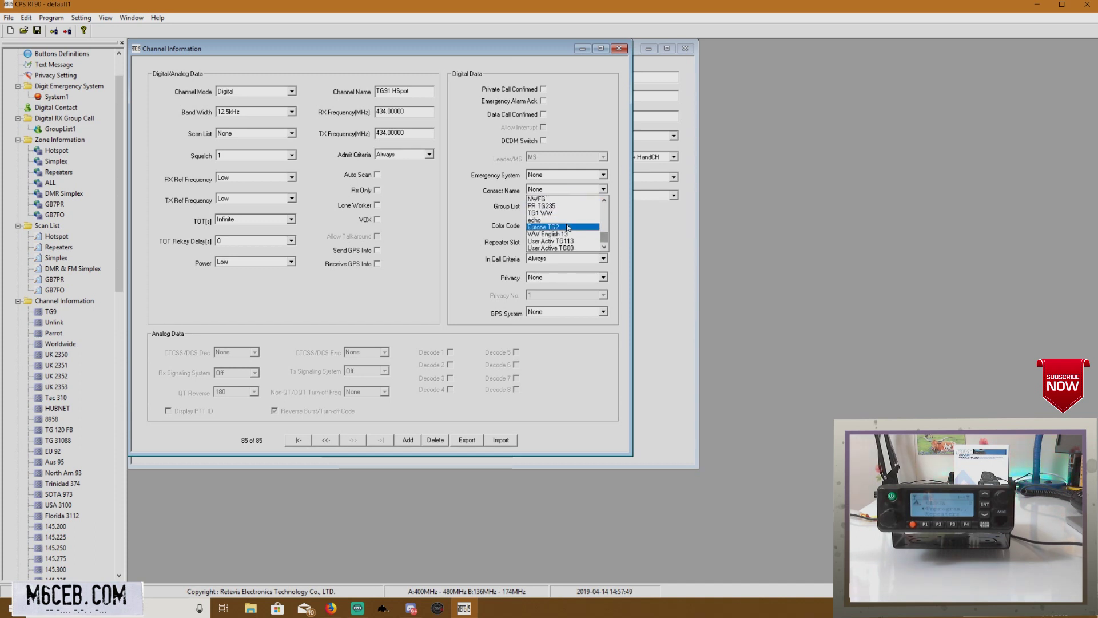
{"action": "scroll", "coordinate": [568, 228], "scroll_direction": "up", "scroll_amount": 5}
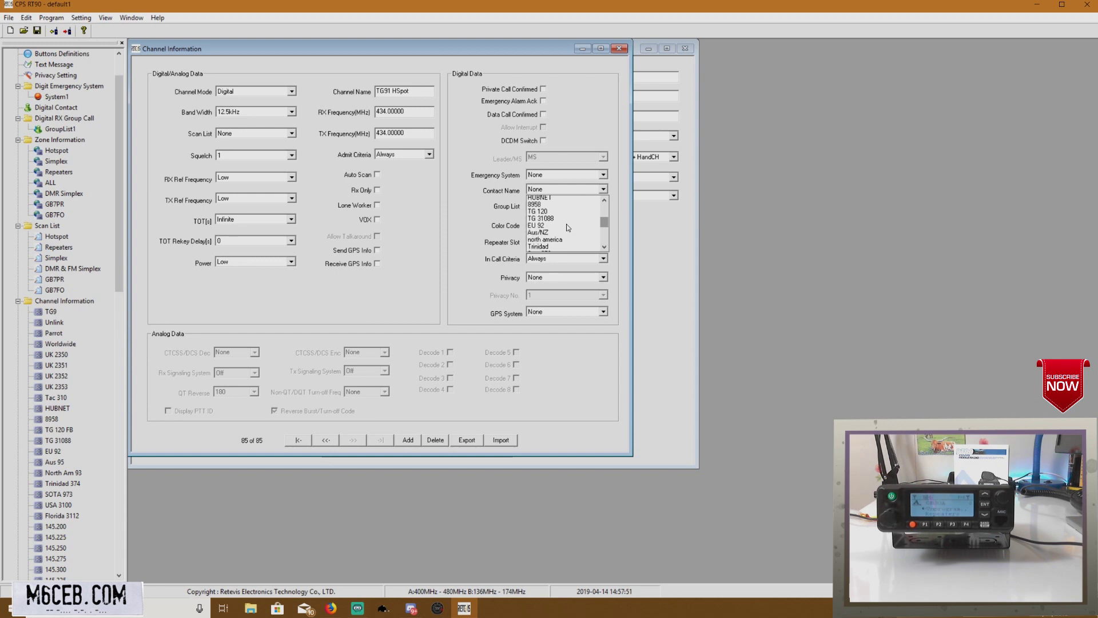
{"action": "scroll", "coordinate": [568, 228], "scroll_direction": "up", "scroll_amount": 4}
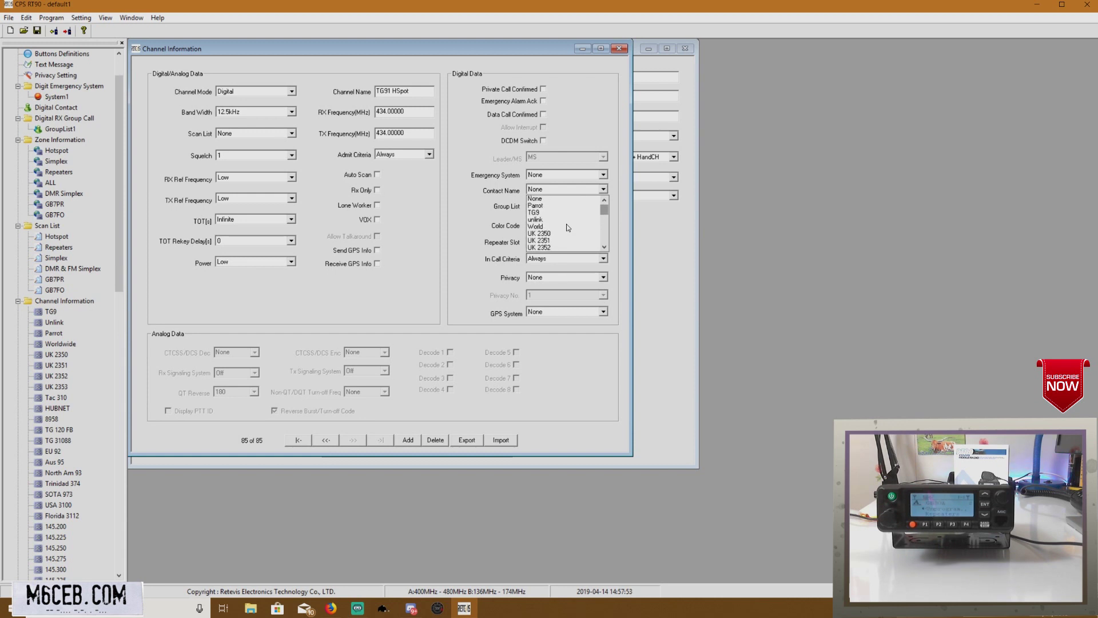
{"action": "left_click", "coordinate": [568, 227]}
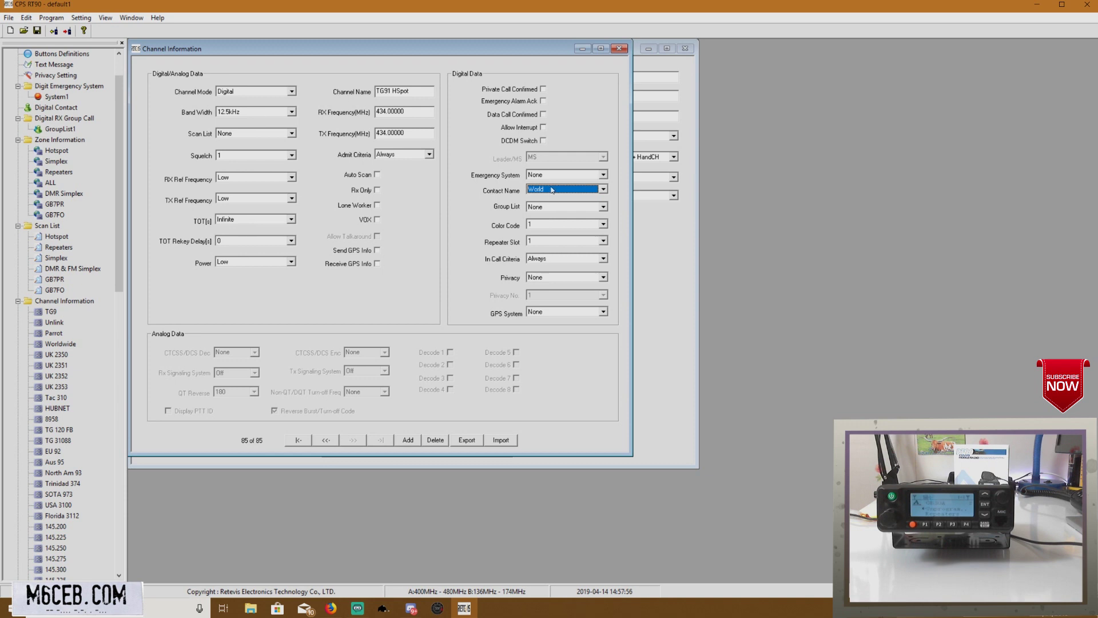
Step: Check the World entry's call ID in the Digital Contact list, and keep World as the channel's contact
{"action": "double_click", "coordinate": [60, 130]}
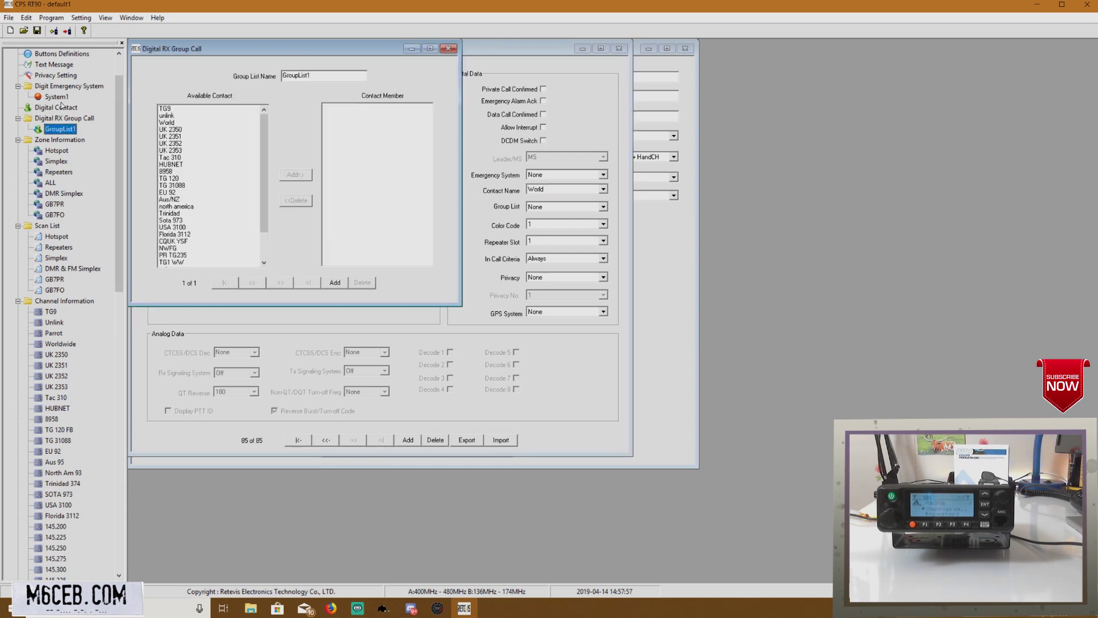
{"action": "double_click", "coordinate": [62, 108]}
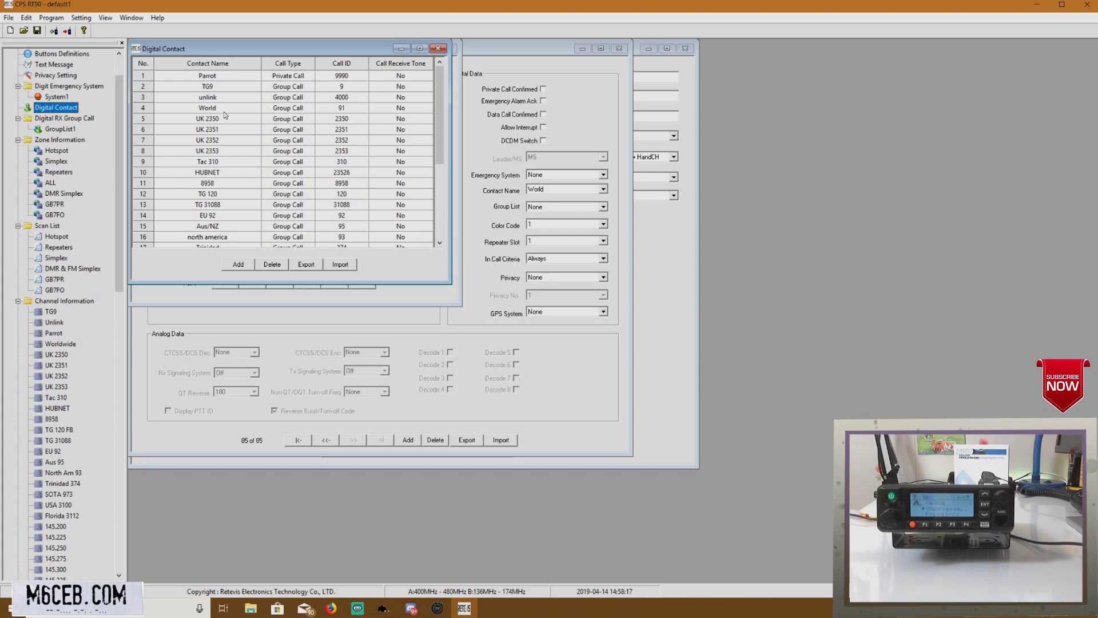
{"action": "left_click", "coordinate": [438, 48]}
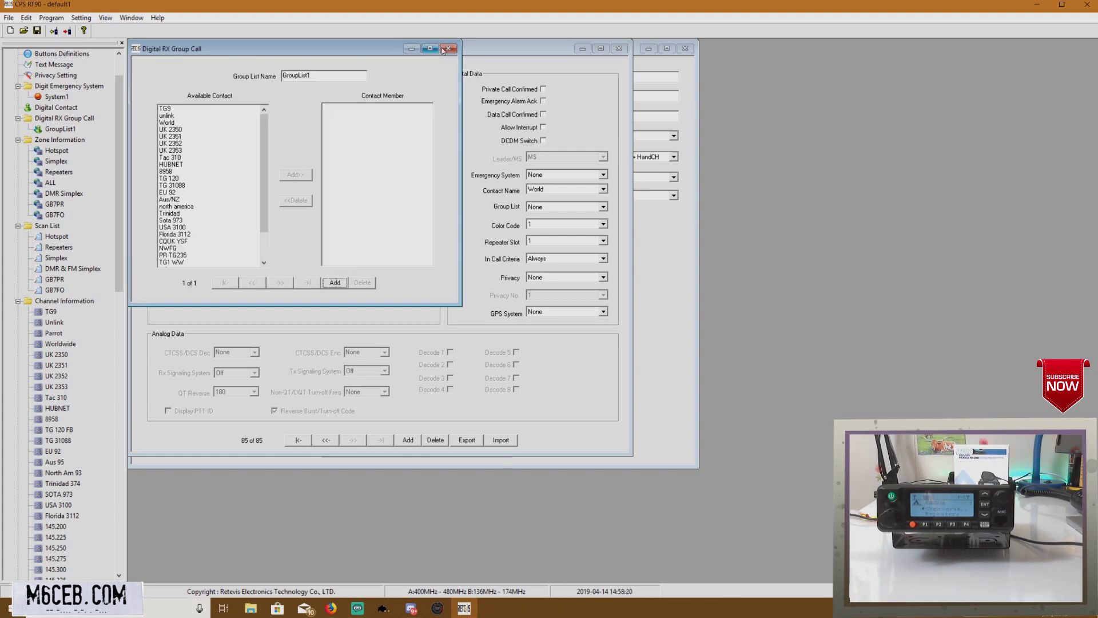
{"action": "left_click", "coordinate": [444, 49]}
{"action": "left_click", "coordinate": [551, 195]}
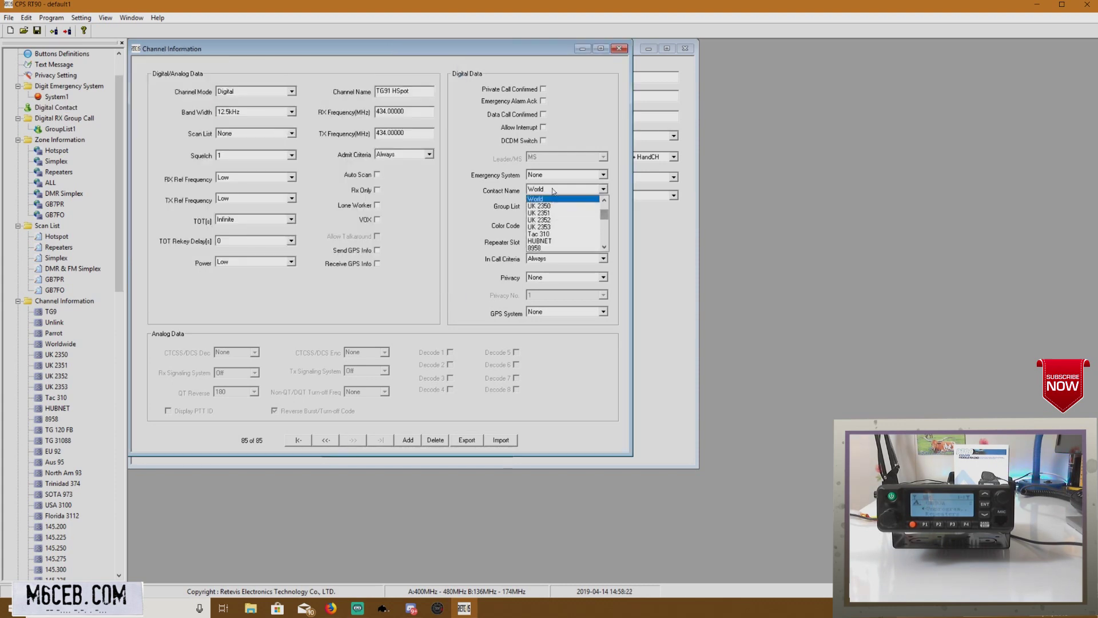
{"action": "left_click", "coordinate": [548, 201]}
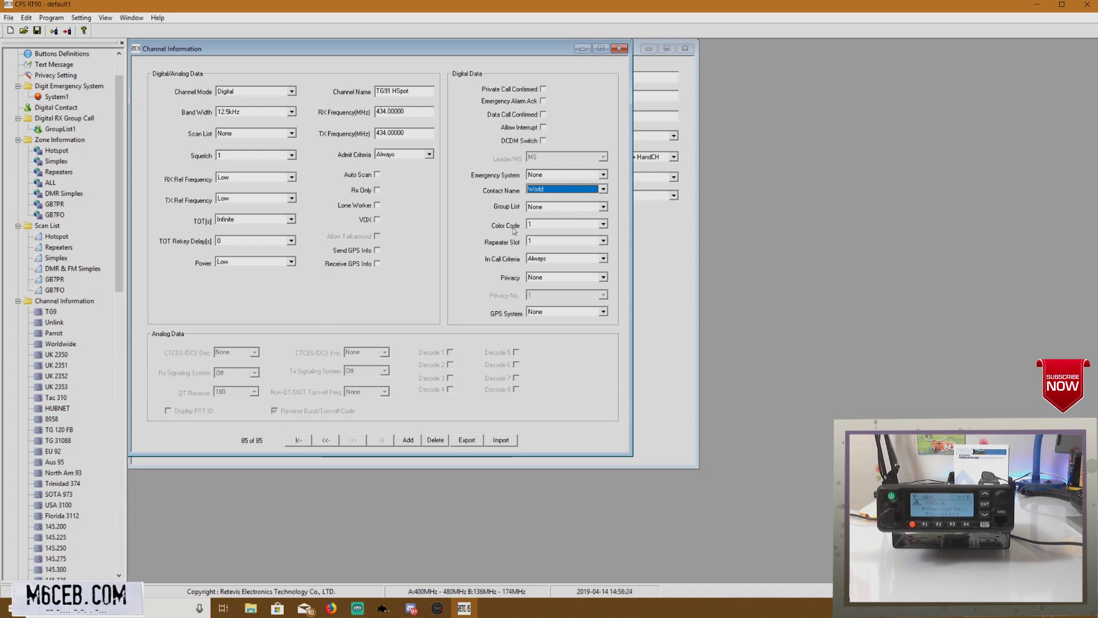
Step: Check the channel's color code and repeater slot choices, keeping 1 for both
{"action": "left_click", "coordinate": [554, 228]}
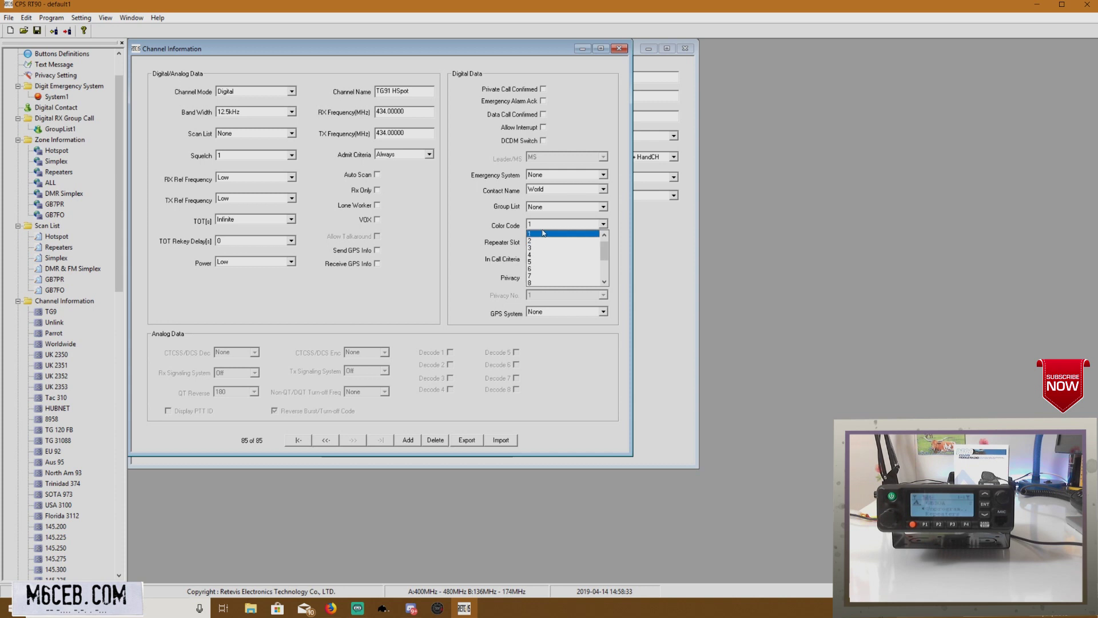
{"action": "left_click", "coordinate": [611, 219]}
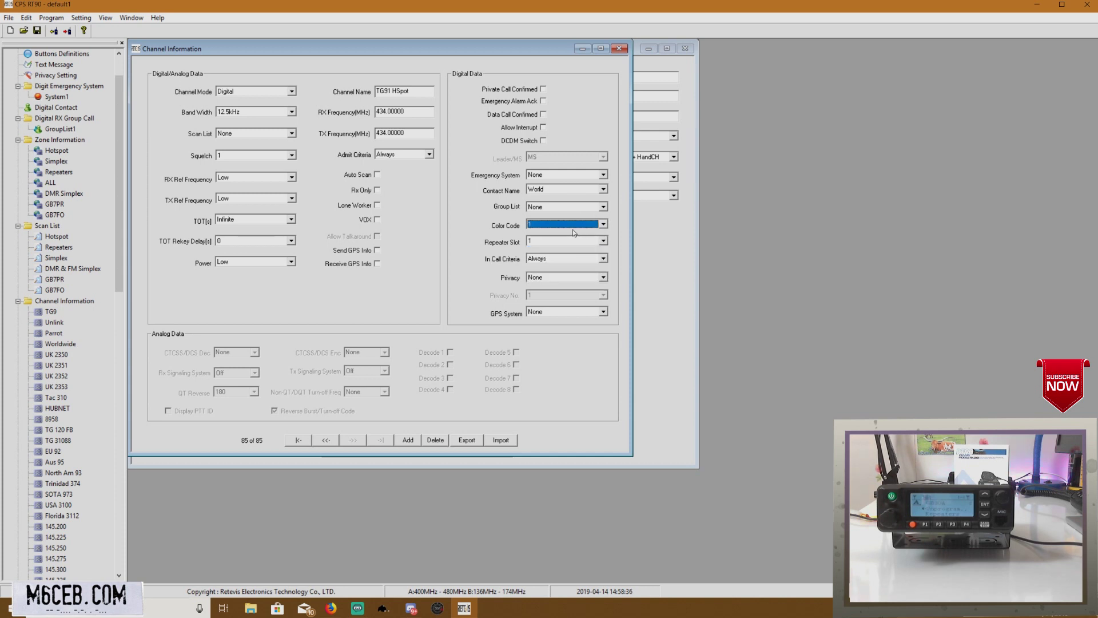
{"action": "left_click", "coordinate": [581, 241]}
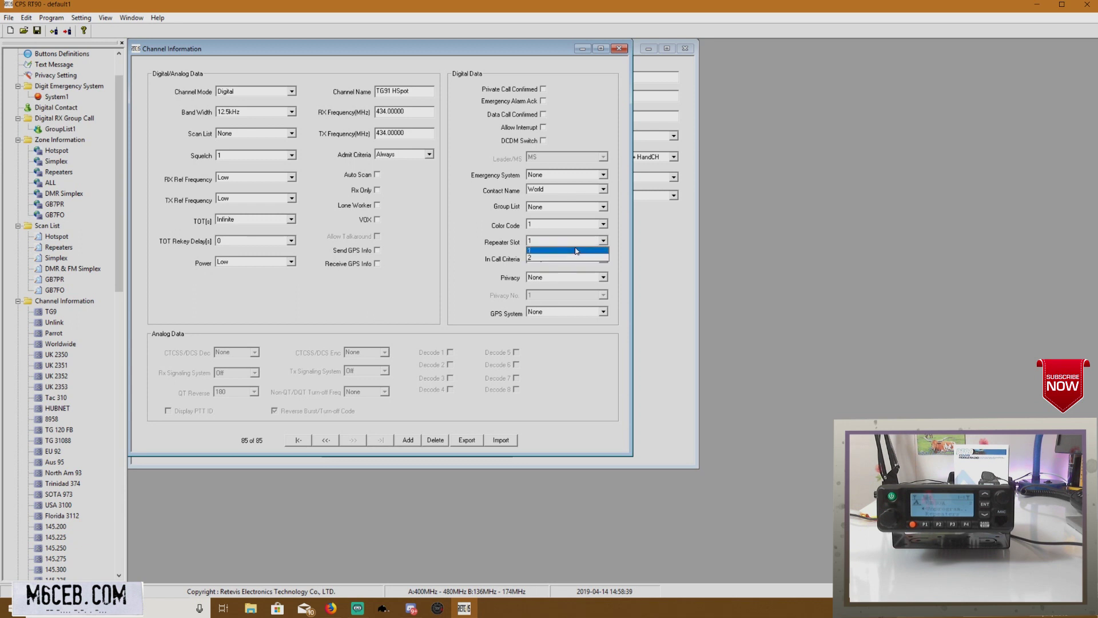
{"action": "left_click", "coordinate": [606, 249]}
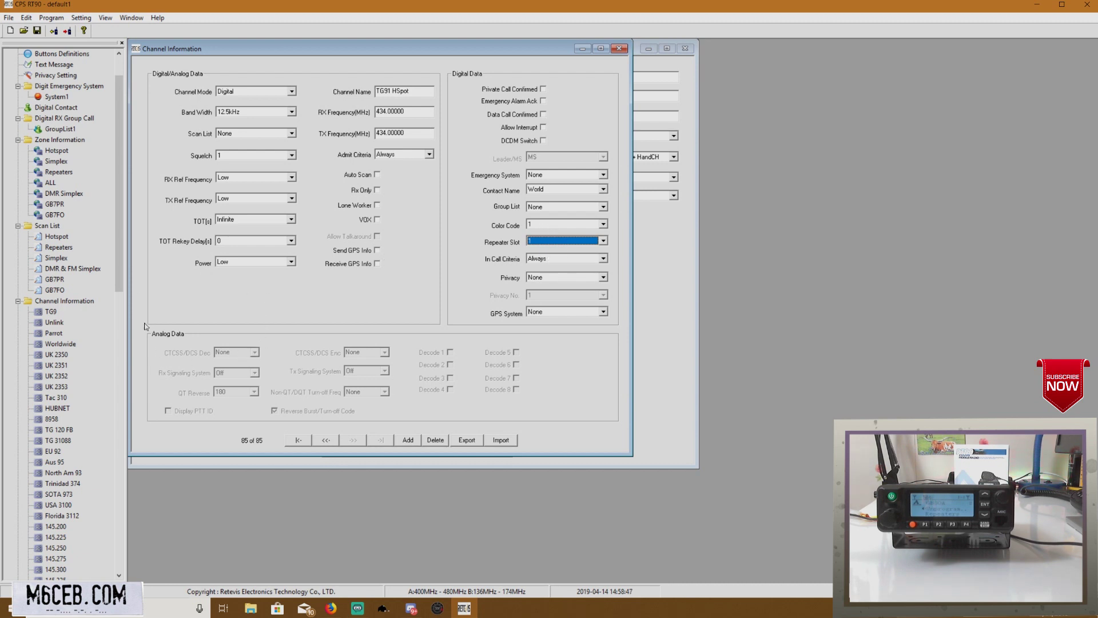
Step: Locate the TG91 HSpot channel at the end of the channel list and compare it with its channel name field
{"action": "left_click_drag", "start_coordinate": [119, 269], "coordinate": [125, 551]}
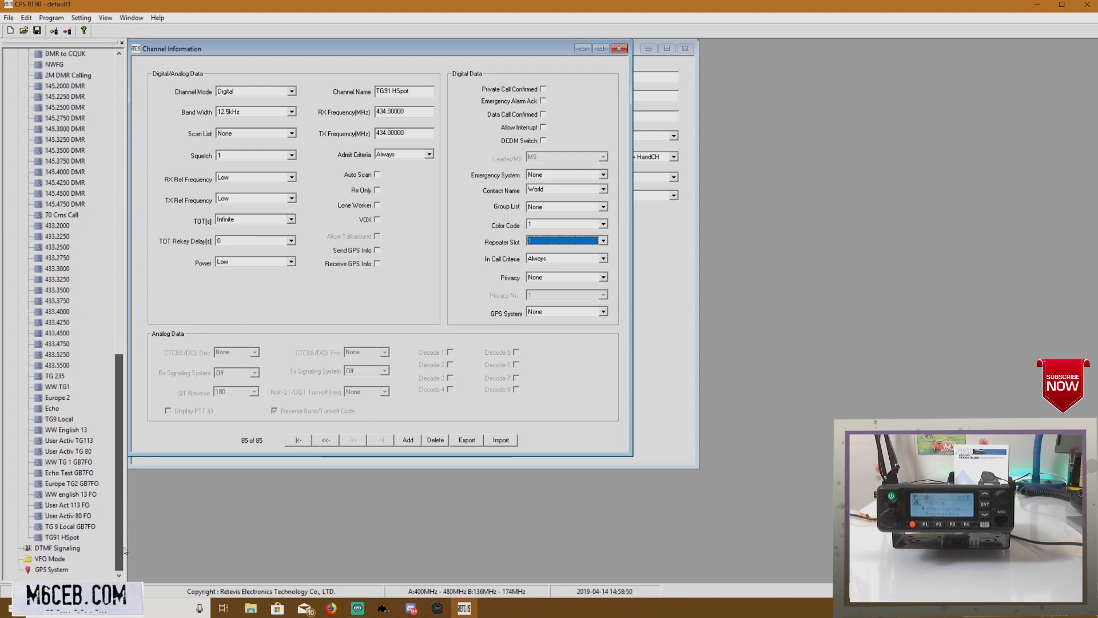
{"action": "left_click", "coordinate": [57, 538]}
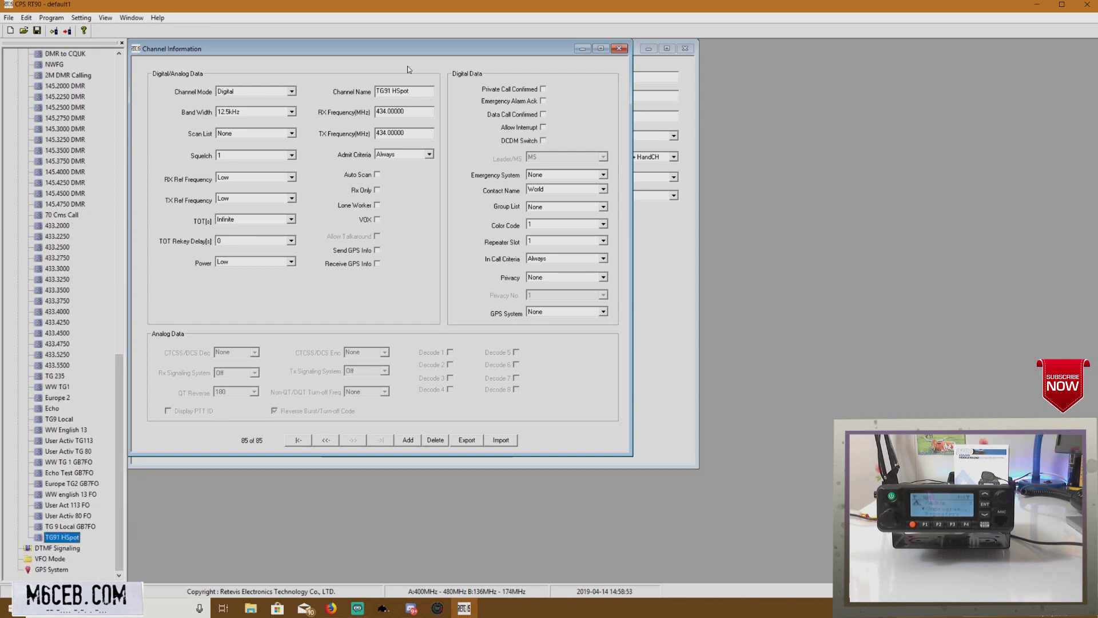
{"action": "left_click_drag", "start_coordinate": [418, 92], "coordinate": [366, 94]}
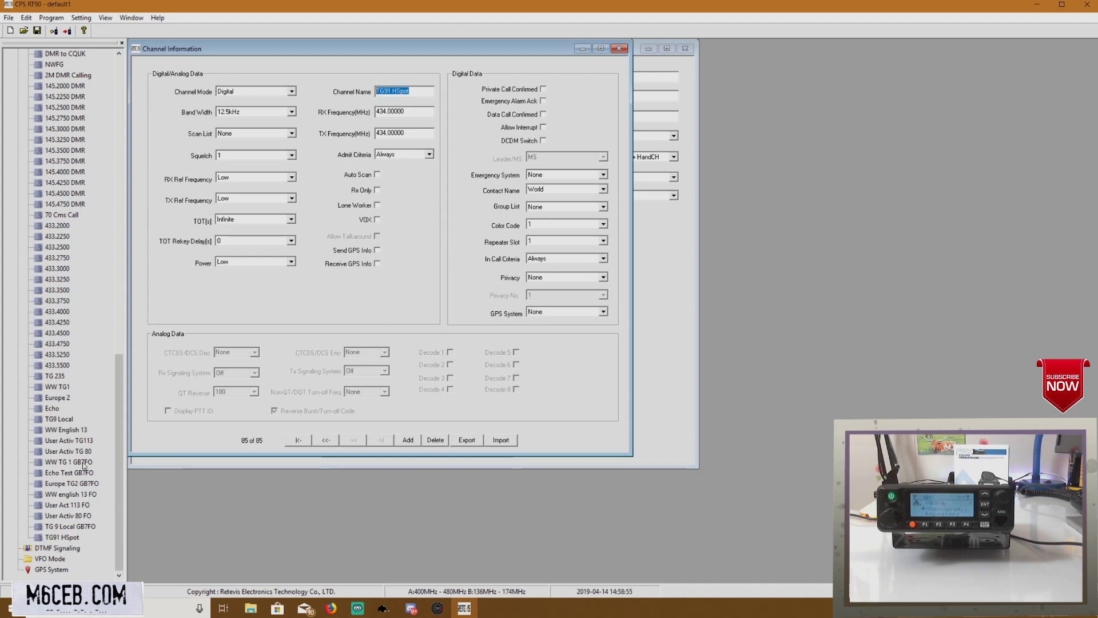
{"action": "left_click", "coordinate": [68, 539]}
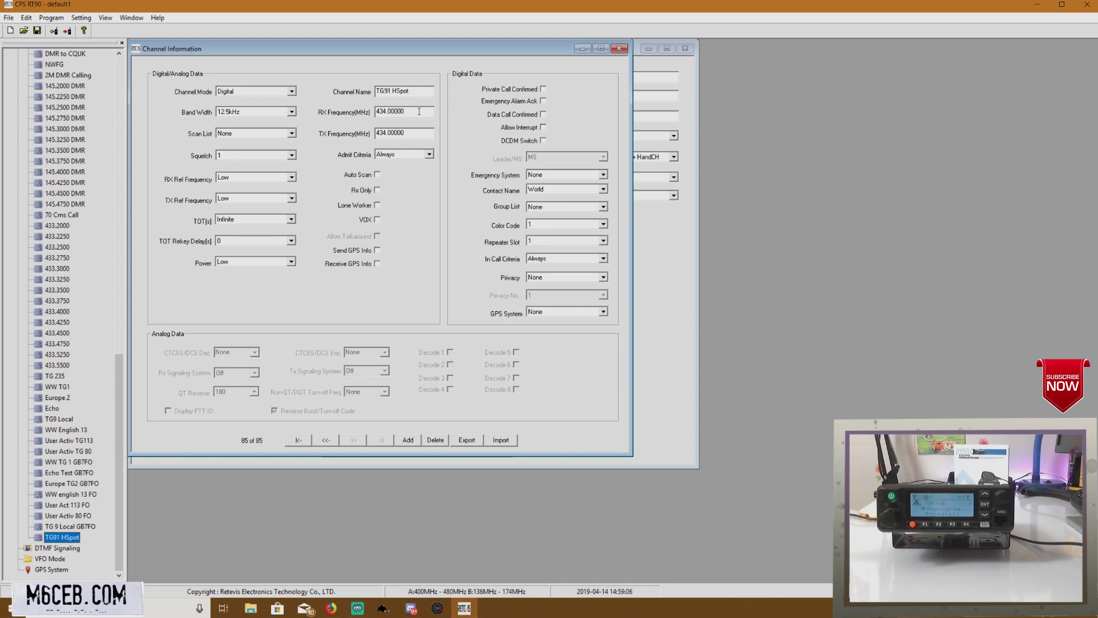
Step: Add three more channels to the end of the channel list, and select the TG91 HSpot channel above them
{"action": "left_click_drag", "start_coordinate": [118, 519], "coordinate": [119, 276]}
{"action": "left_click", "coordinate": [77, 216]}
{"action": "right_click", "coordinate": [80, 217]}
{"action": "left_click", "coordinate": [104, 221]}
{"action": "right_click", "coordinate": [83, 217]}
{"action": "left_click", "coordinate": [104, 221]}
{"action": "right_click", "coordinate": [83, 217]}
{"action": "left_click", "coordinate": [108, 222]}
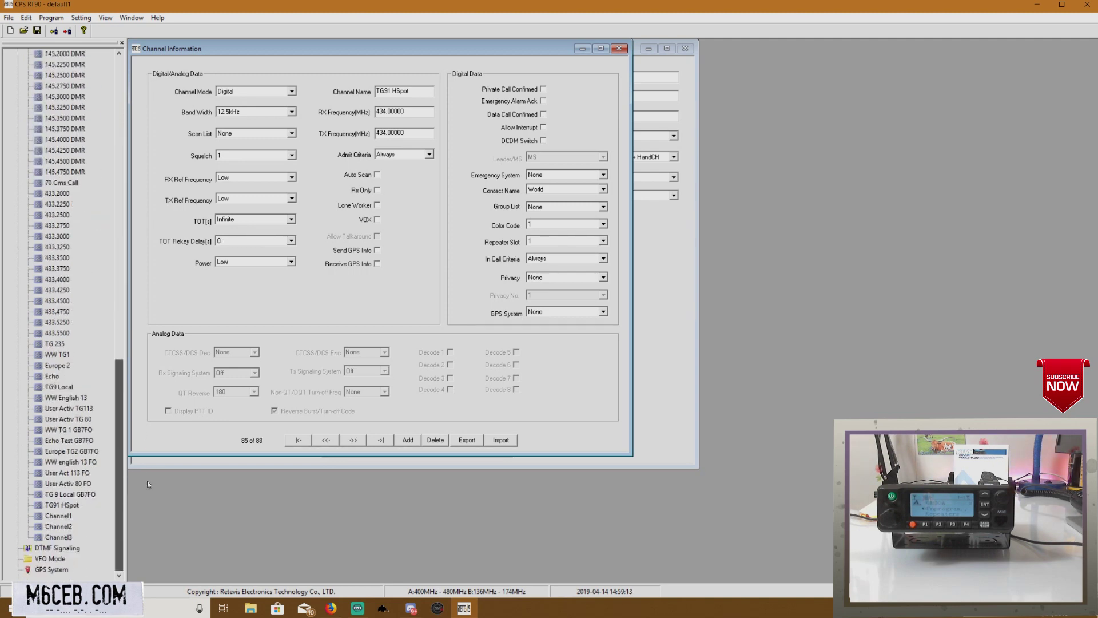
{"action": "left_click", "coordinate": [60, 526]}
{"action": "left_click", "coordinate": [64, 537]}
{"action": "left_click", "coordinate": [67, 505]}
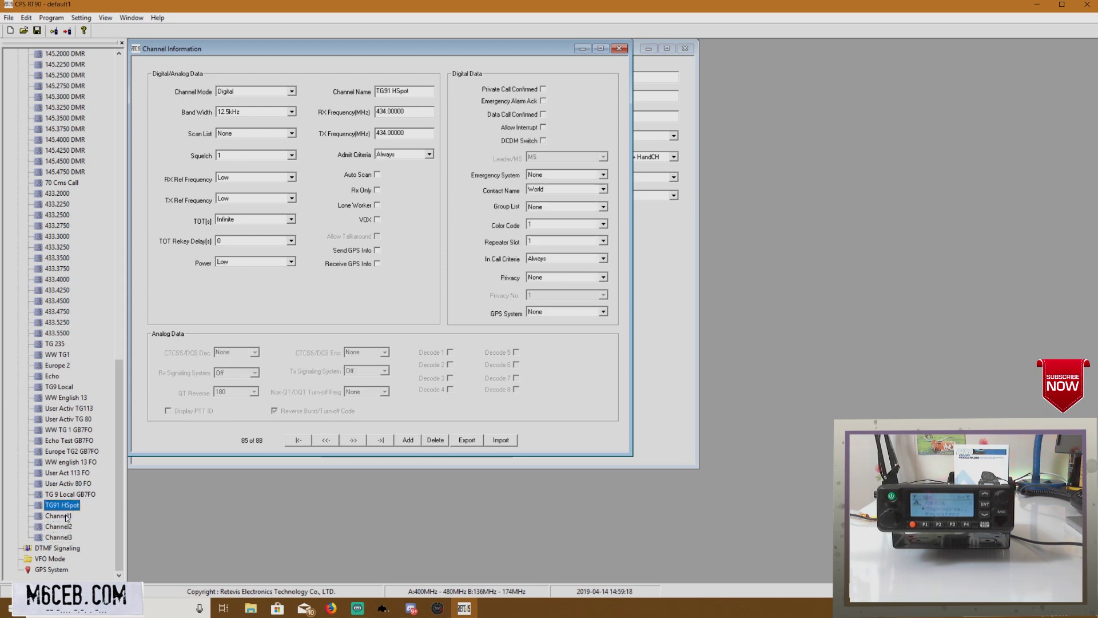
Step: Copy the TG91 HSpot channel's settings and paste them onto Channel1, then compare the two channels
{"action": "right_click", "coordinate": [66, 507]}
{"action": "left_click", "coordinate": [85, 518]}
{"action": "left_click", "coordinate": [63, 516]}
{"action": "right_click", "coordinate": [61, 516]}
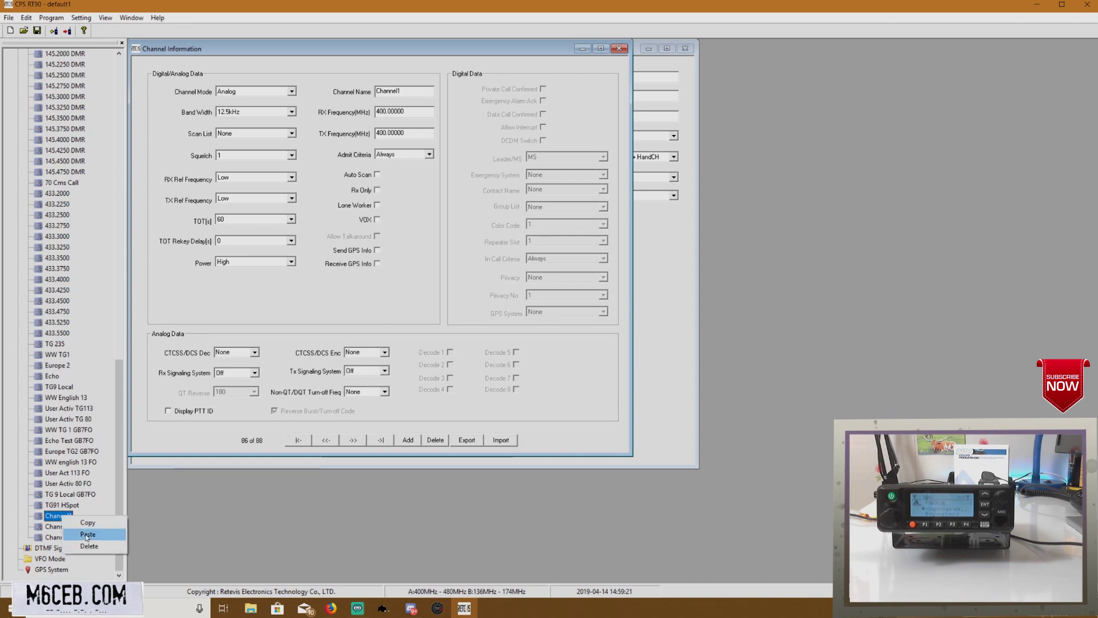
{"action": "left_click", "coordinate": [87, 536]}
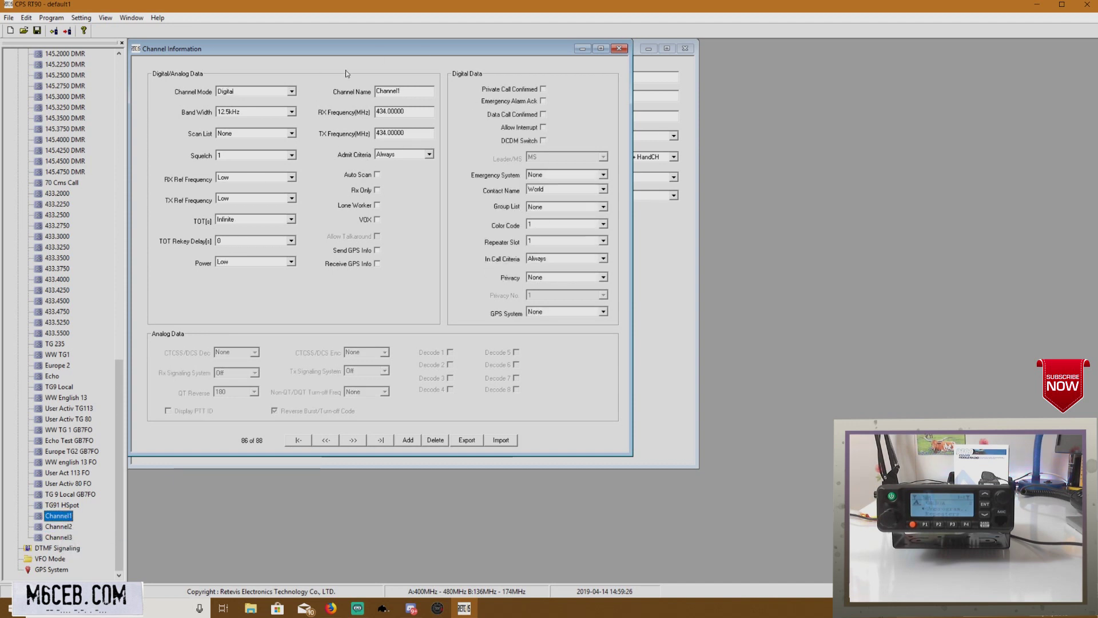
{"action": "left_click", "coordinate": [71, 504]}
{"action": "left_click", "coordinate": [69, 517]}
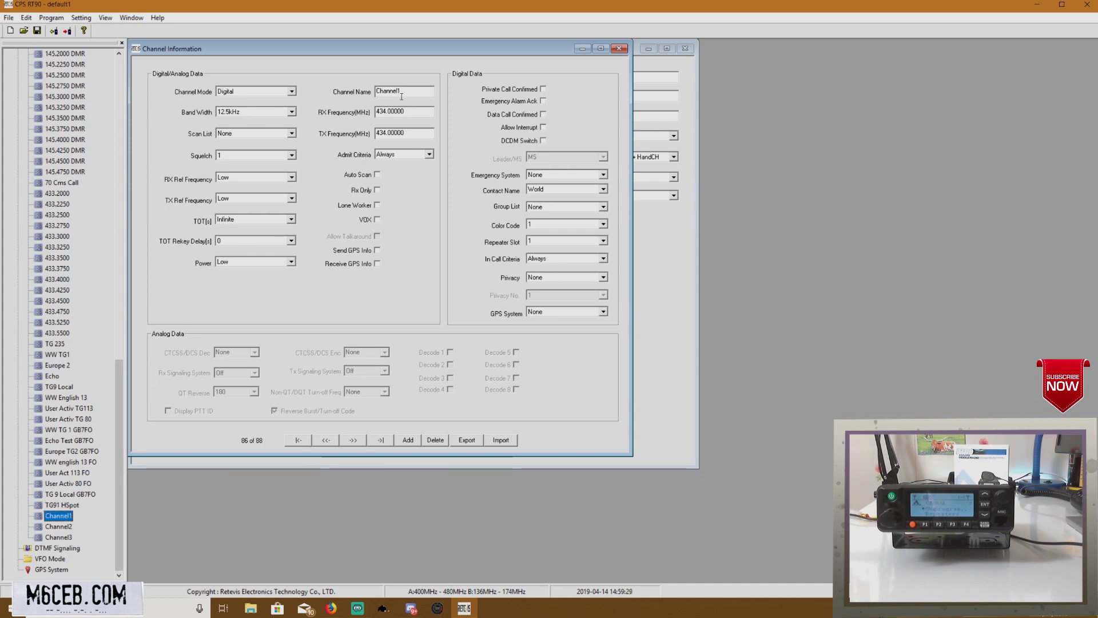
Step: Rename Channel1 as UK 2350 uk and set its contact name to UK 2350
{"action": "left_click_drag", "start_coordinate": [401, 93], "coordinate": [363, 94]}
{"action": "type", "text": "UK 2350"}
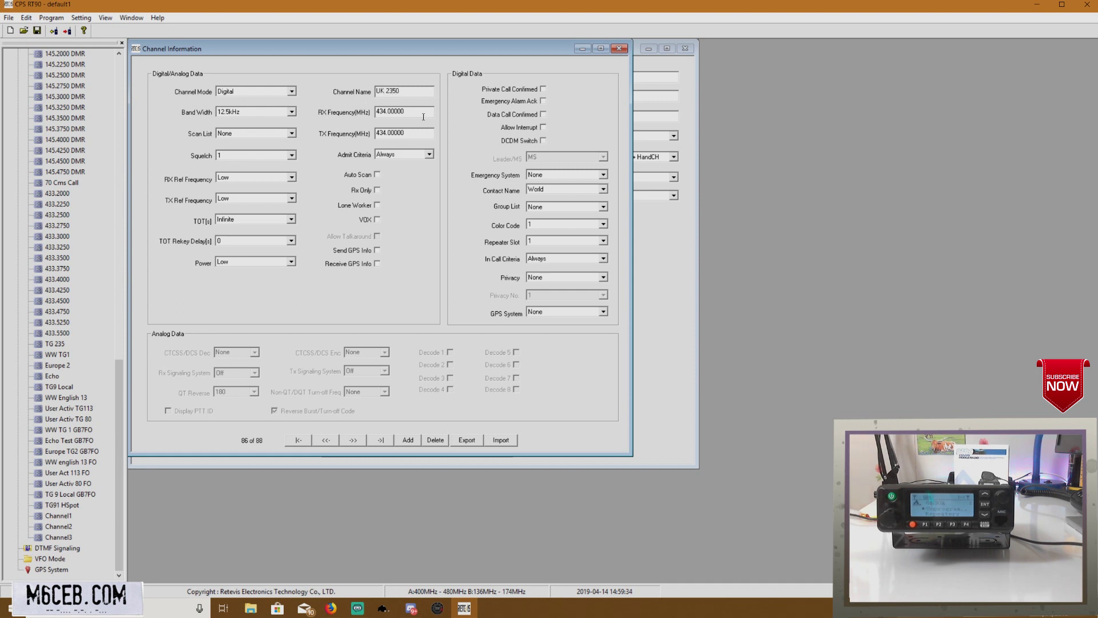
{"action": "left_click", "coordinate": [555, 189]}
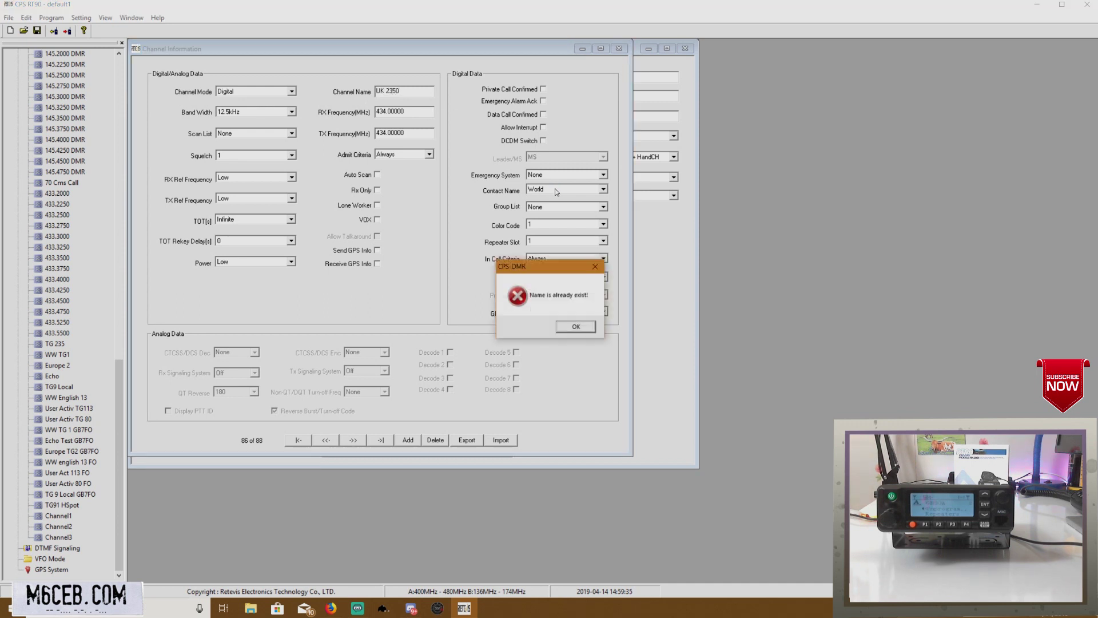
{"action": "left_click", "coordinate": [578, 328]}
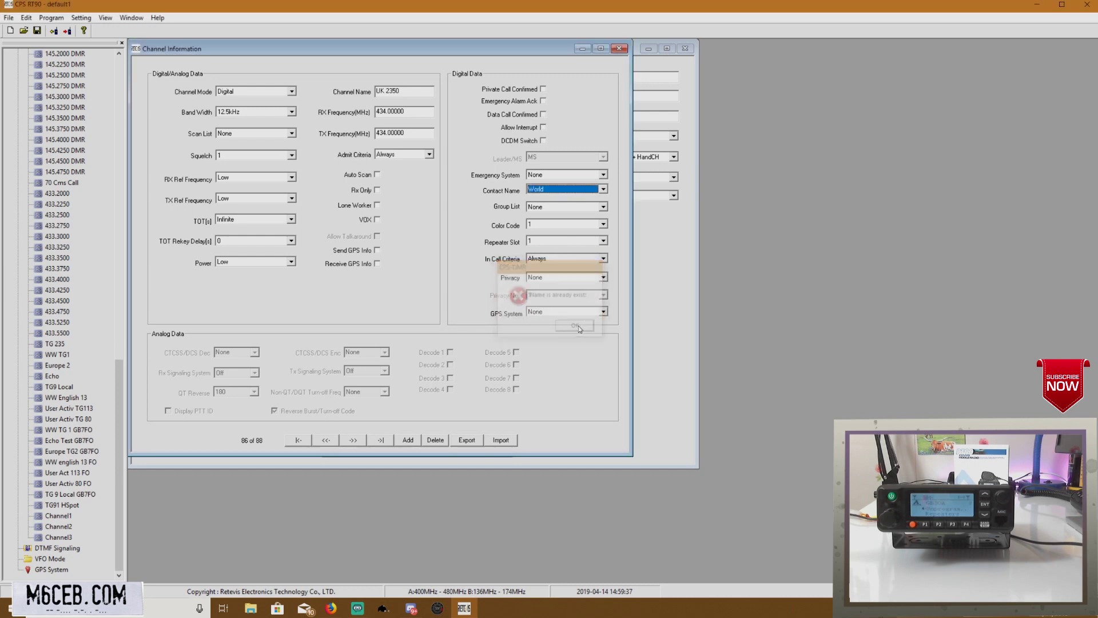
{"action": "left_click", "coordinate": [400, 95]}
{"action": "double_click", "coordinate": [389, 91]}
{"action": "type", "text": "UK 235"}
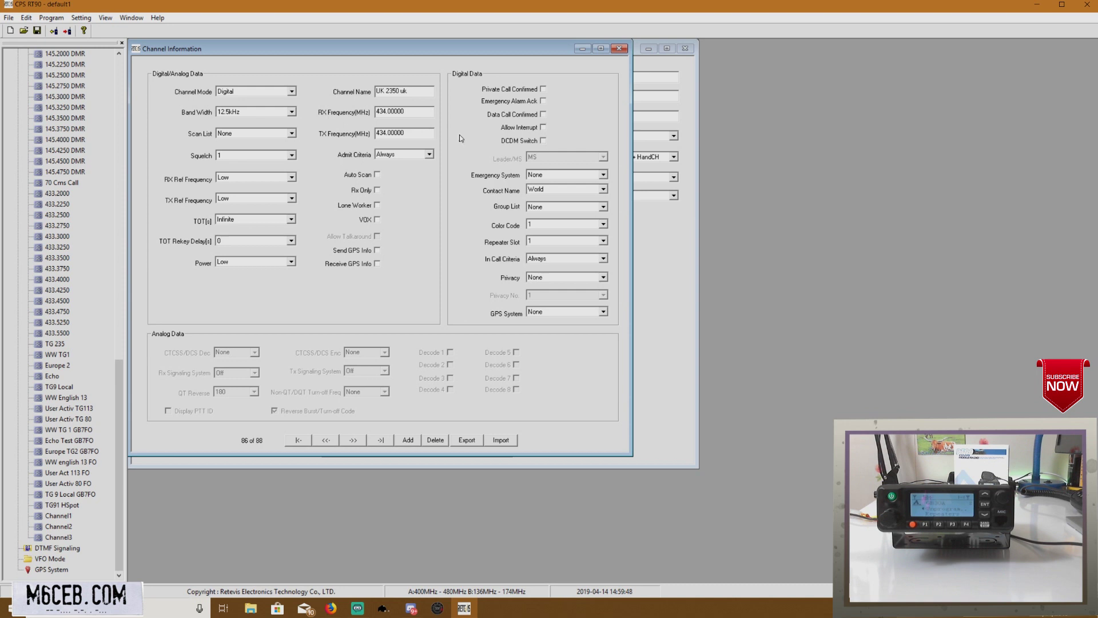
{"action": "left_click", "coordinate": [603, 188]}
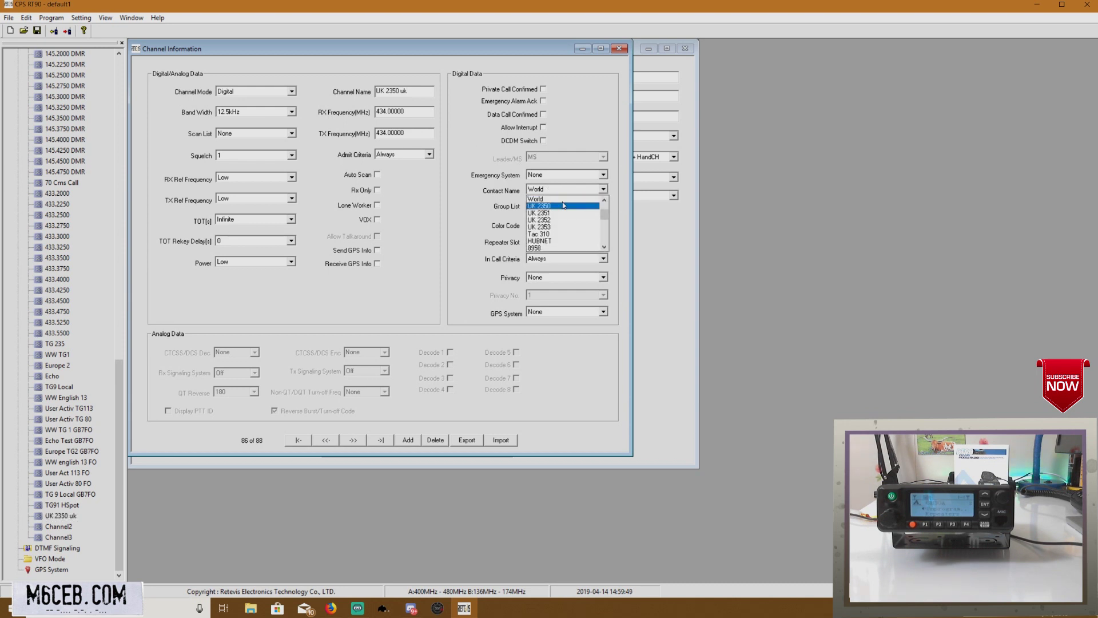
{"action": "left_click", "coordinate": [563, 207]}
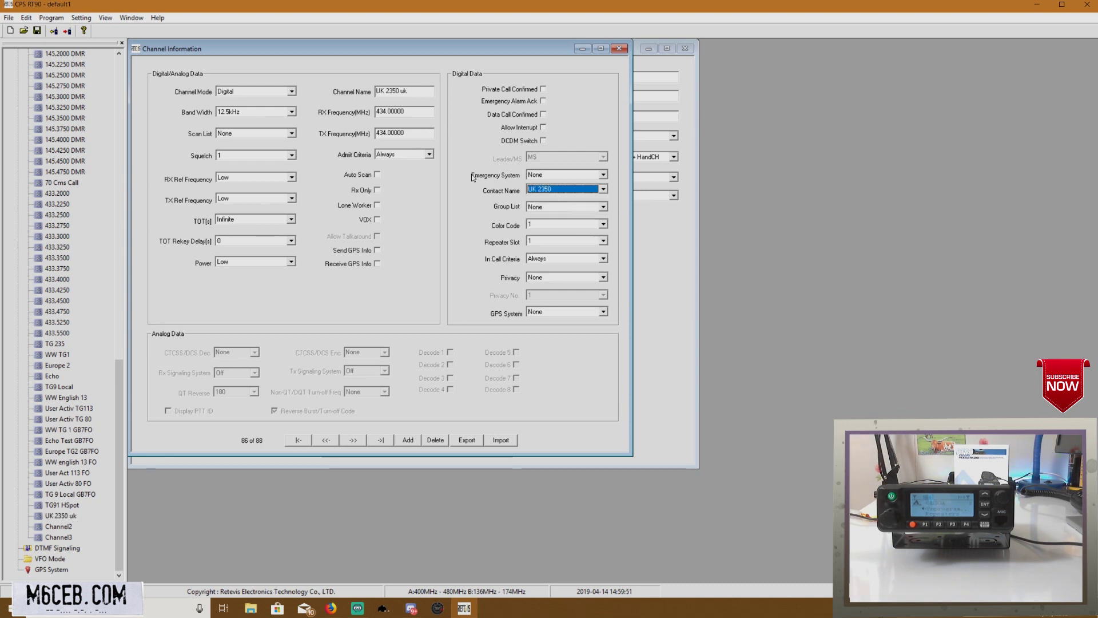
Step: Paste the copied channel settings onto Channel2 and Channel3
{"action": "left_click", "coordinate": [59, 527]}
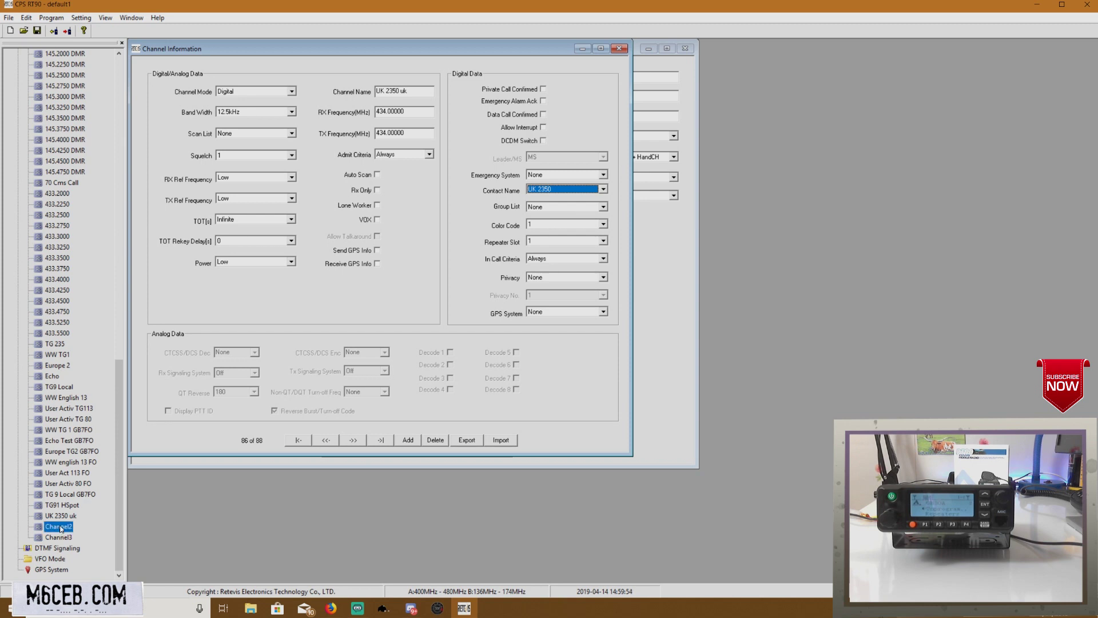
{"action": "right_click", "coordinate": [68, 526]}
{"action": "left_click", "coordinate": [83, 543]}
{"action": "right_click", "coordinate": [60, 539]}
{"action": "left_click", "coordinate": [83, 556]}
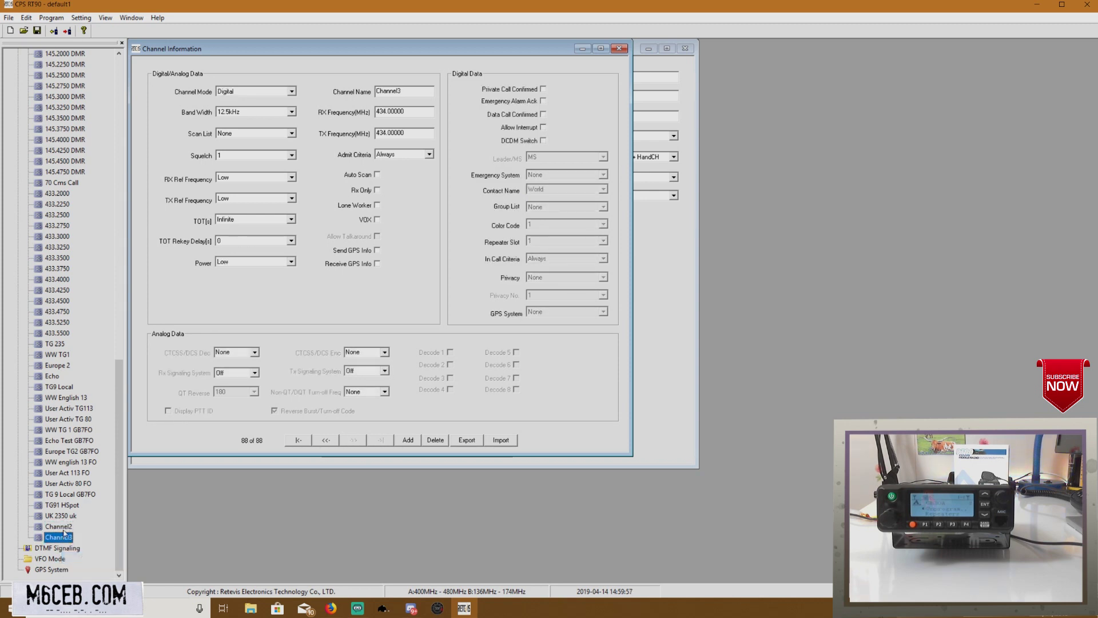
Step: Check Channel2's name field and its available contact names, keeping World as the contact
{"action": "left_click", "coordinate": [64, 528]}
{"action": "left_click", "coordinate": [428, 91]}
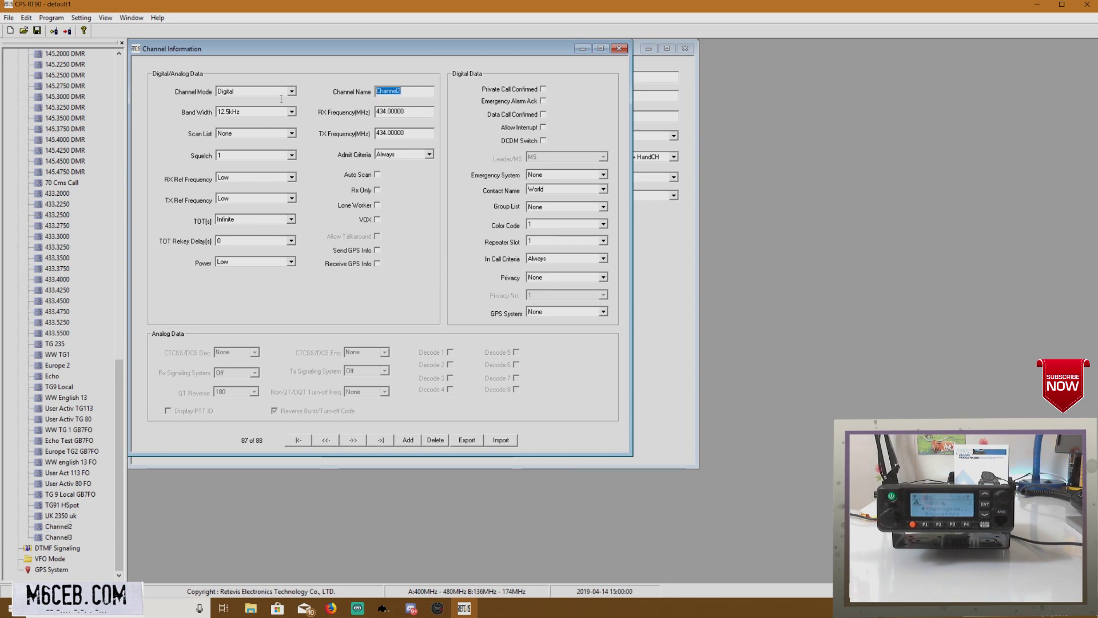
{"action": "left_click", "coordinate": [572, 189]}
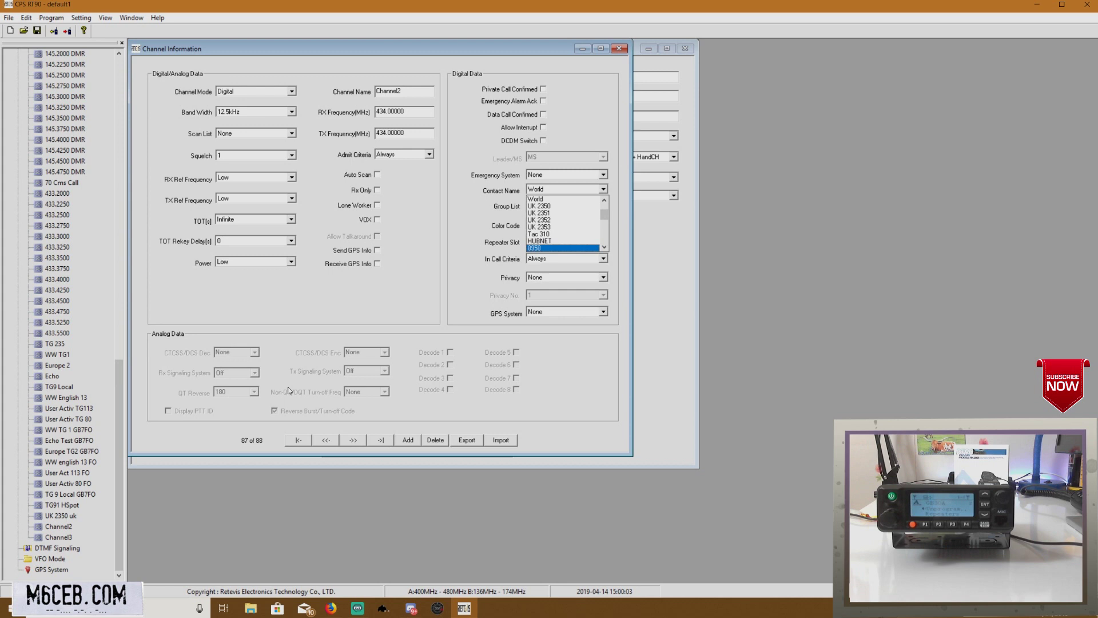
{"action": "left_click", "coordinate": [193, 293]}
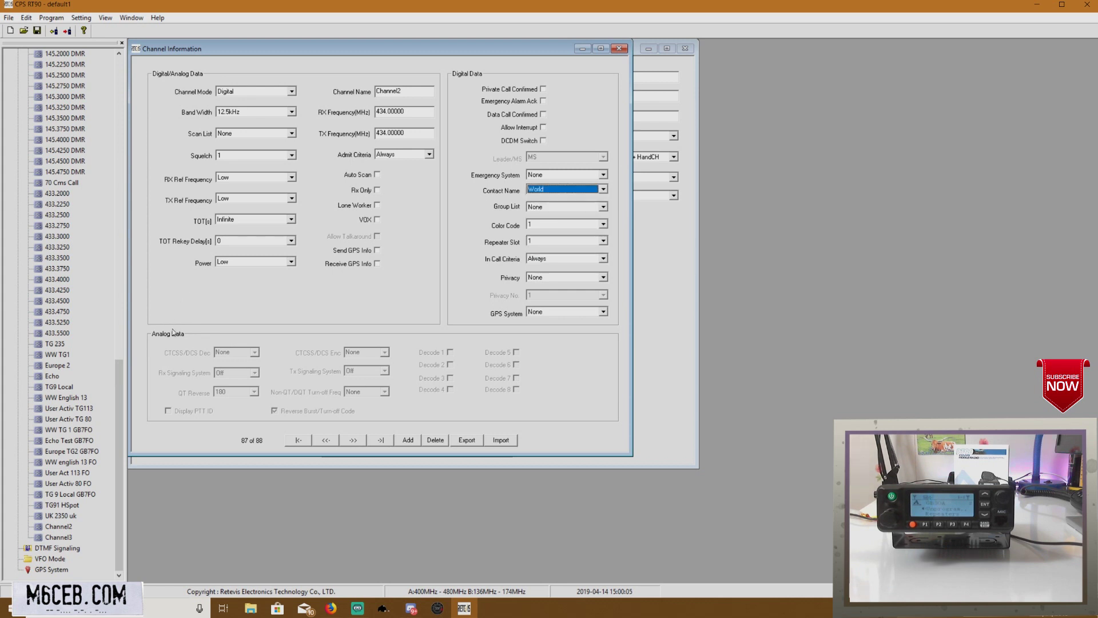
Step: Find the GB3MP repeater channel in the channel list and set its power to Low
{"action": "left_click_drag", "start_coordinate": [115, 382], "coordinate": [114, 236]}
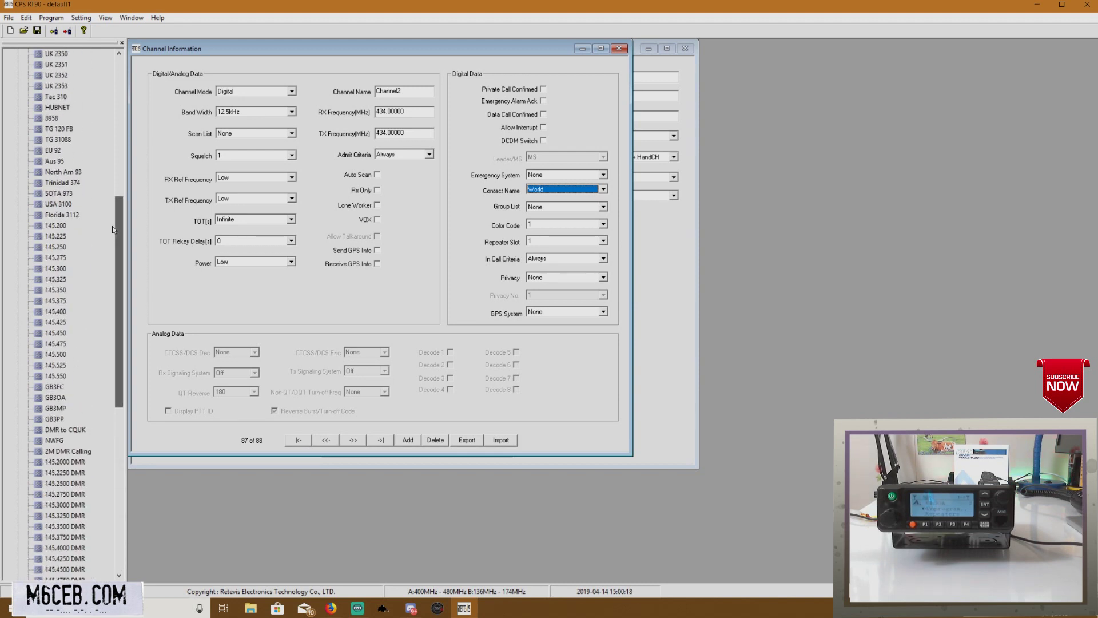
{"action": "left_click", "coordinate": [57, 397]}
{"action": "left_click", "coordinate": [61, 380]}
{"action": "left_click", "coordinate": [67, 407]}
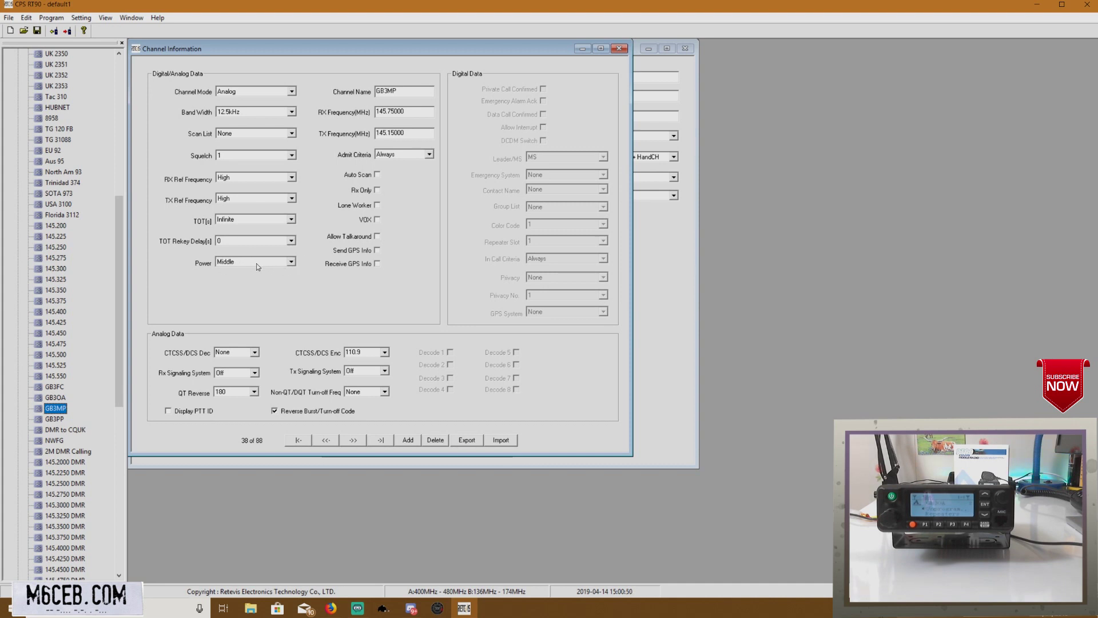
{"action": "left_click", "coordinate": [292, 262]}
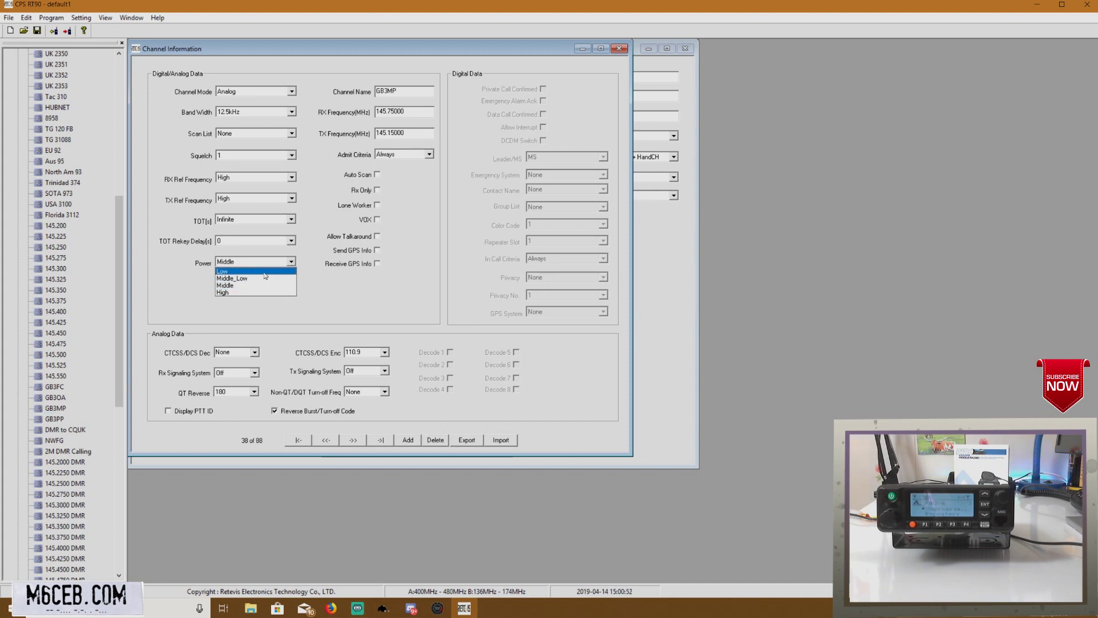
{"action": "left_click", "coordinate": [265, 276]}
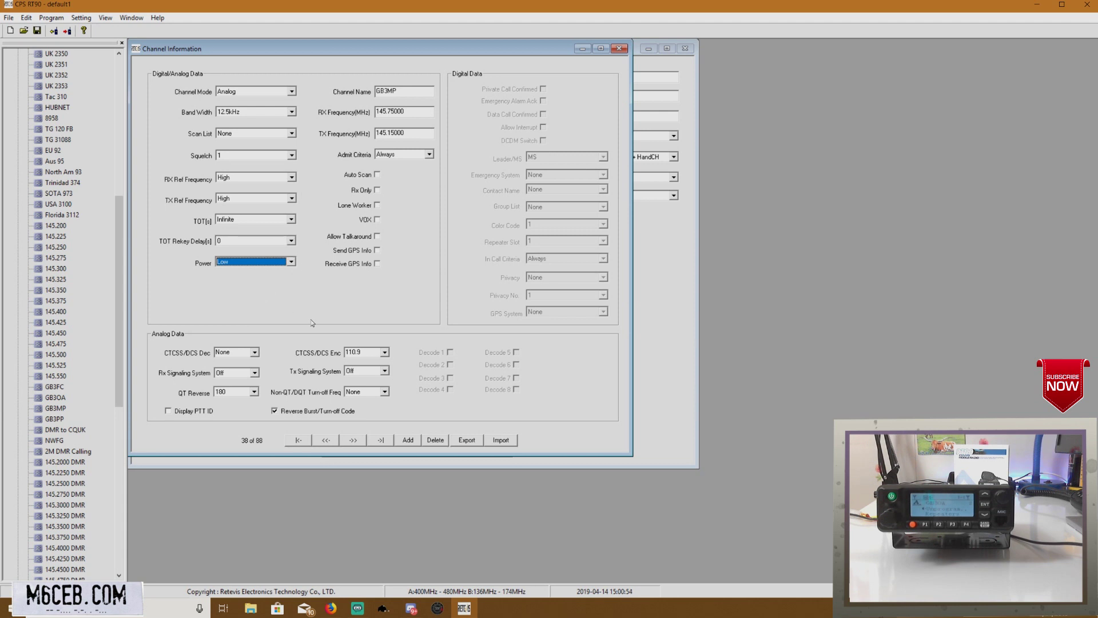
Step: Examine the members of the Repeaters and Hotspot scan lists, and locate TG91 HSpot among the Hotspot list's available channels
{"action": "left_click_drag", "start_coordinate": [121, 344], "coordinate": [109, 243]}
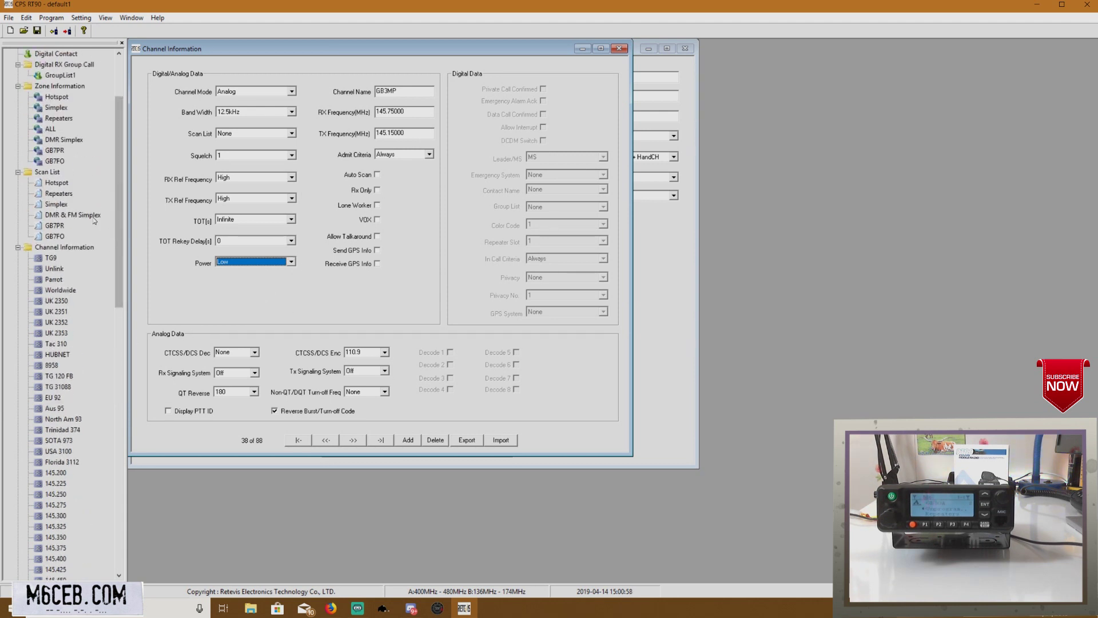
{"action": "double_click", "coordinate": [64, 195]}
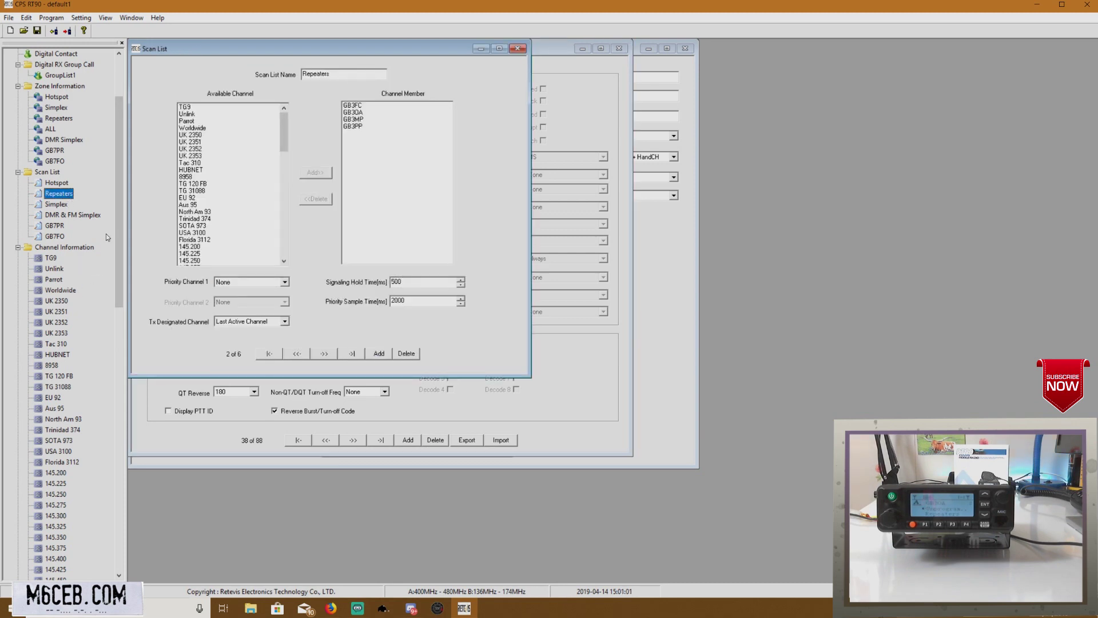
{"action": "double_click", "coordinate": [60, 183]}
{"action": "left_click_drag", "start_coordinate": [284, 138], "coordinate": [289, 256]}
{"action": "left_click", "coordinate": [194, 241]}
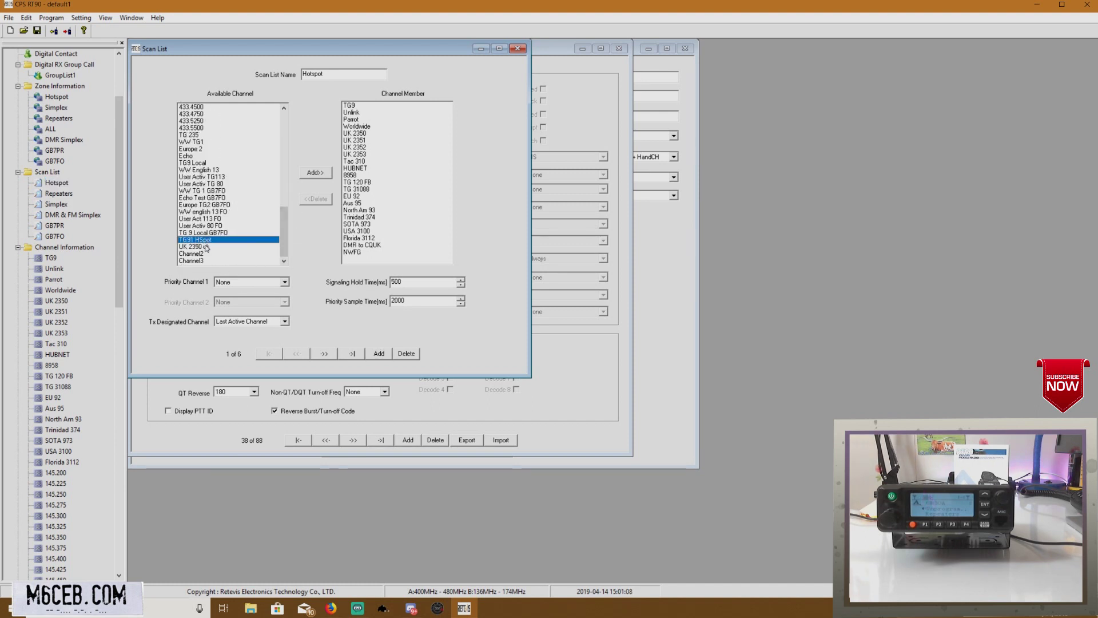
{"action": "scroll", "coordinate": [97, 512], "scroll_direction": "down", "scroll_amount": 17}
{"action": "scroll", "coordinate": [96, 512], "scroll_direction": "down", "scroll_amount": 4}
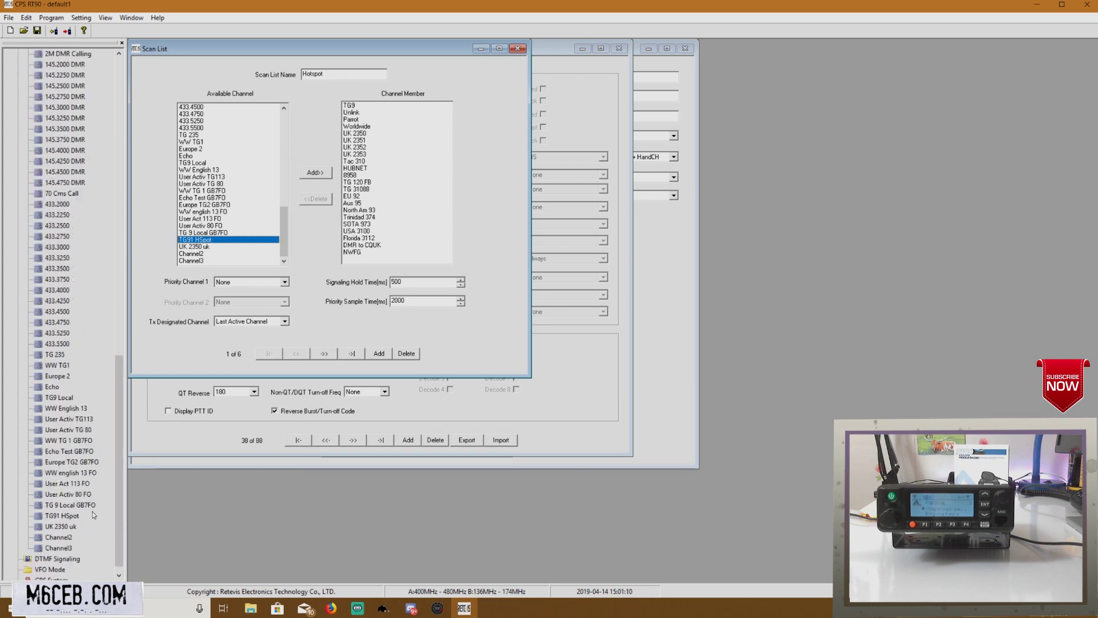
{"action": "left_click_drag", "start_coordinate": [119, 457], "coordinate": [119, 157]}
{"action": "left_click", "coordinate": [63, 280]}
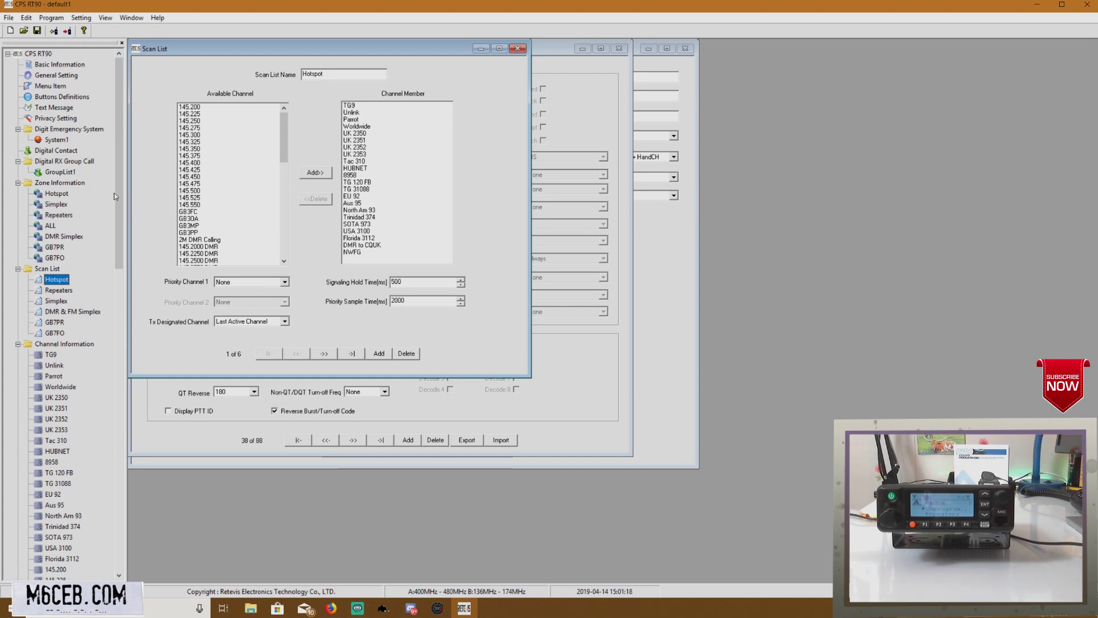
Step: Open the dialog for writing data to the radio and cancel it without writing
{"action": "scroll", "coordinate": [59, 202], "scroll_direction": "down", "scroll_amount": 20}
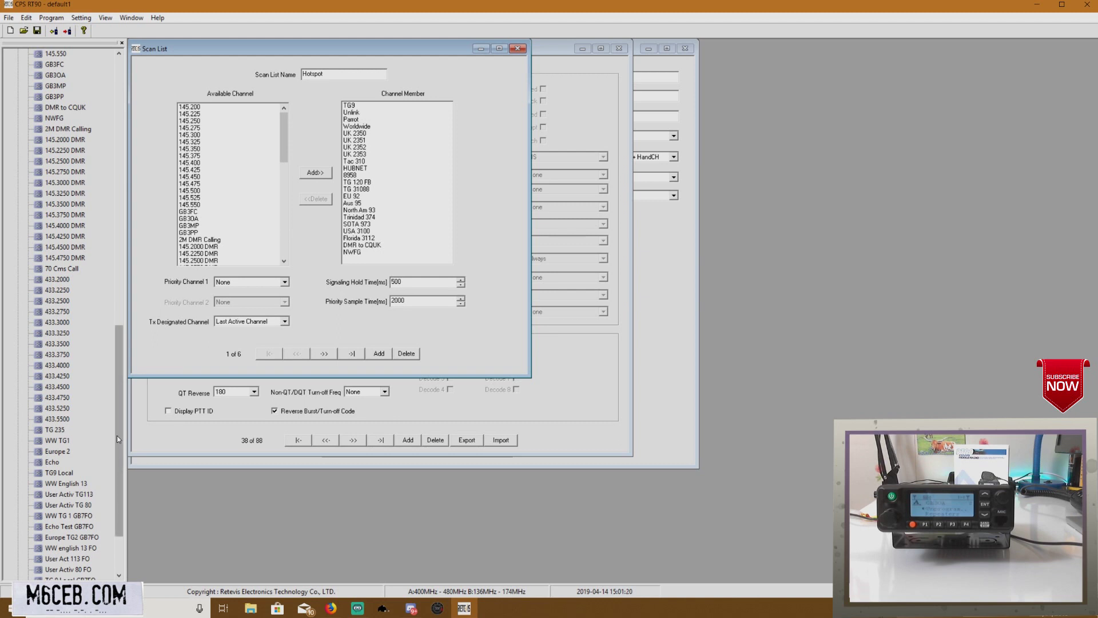
{"action": "left_click_drag", "start_coordinate": [117, 436], "coordinate": [123, 482]}
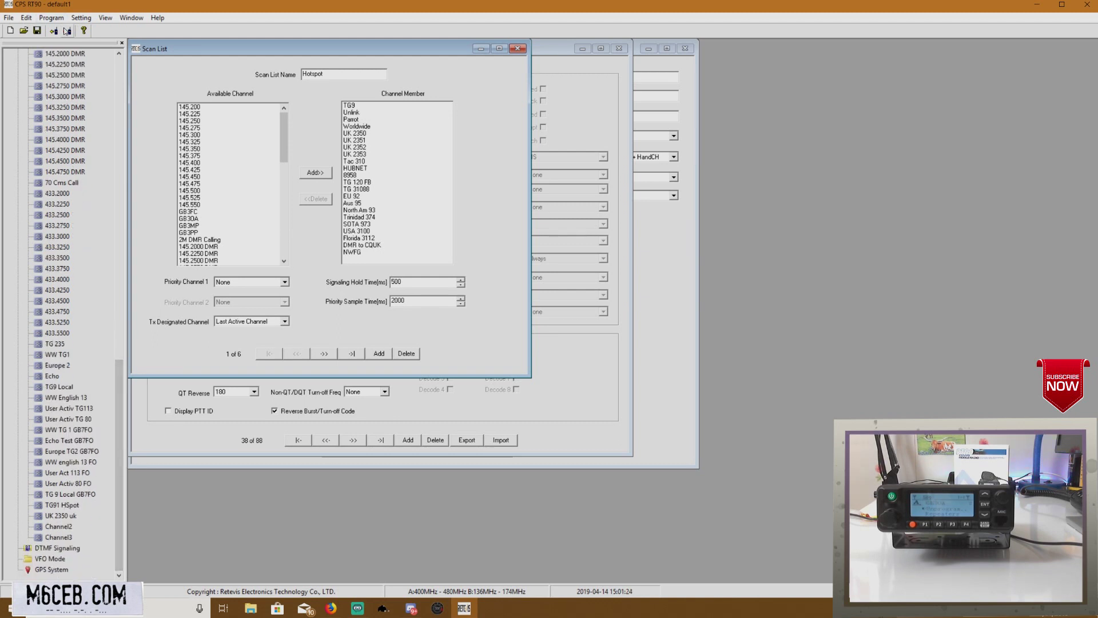
{"action": "left_click", "coordinate": [67, 30]}
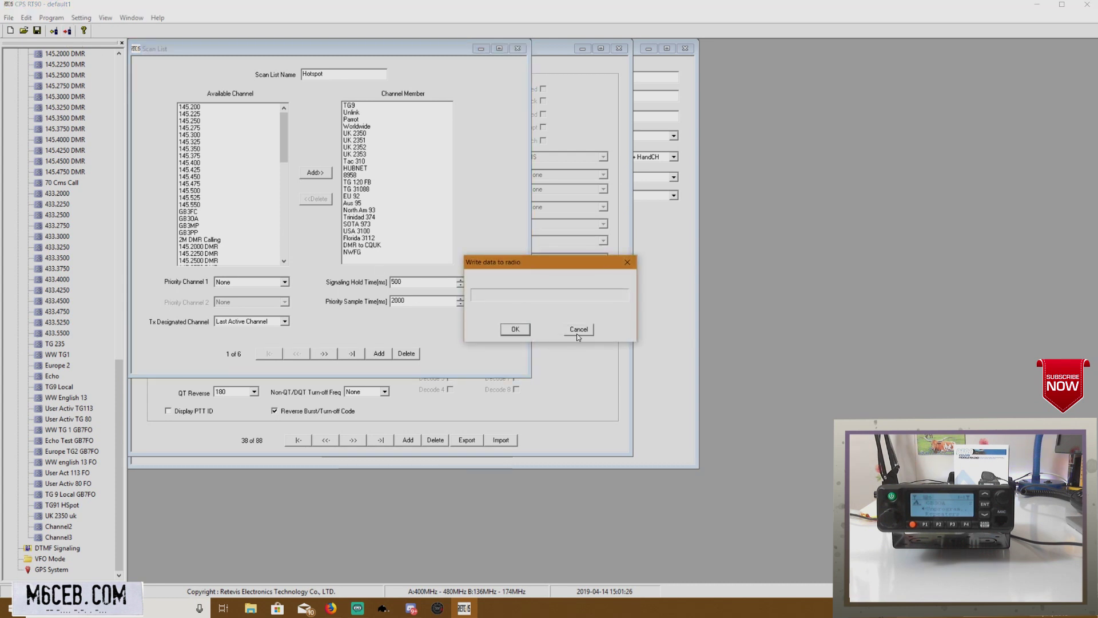
{"action": "left_click", "coordinate": [579, 330]}
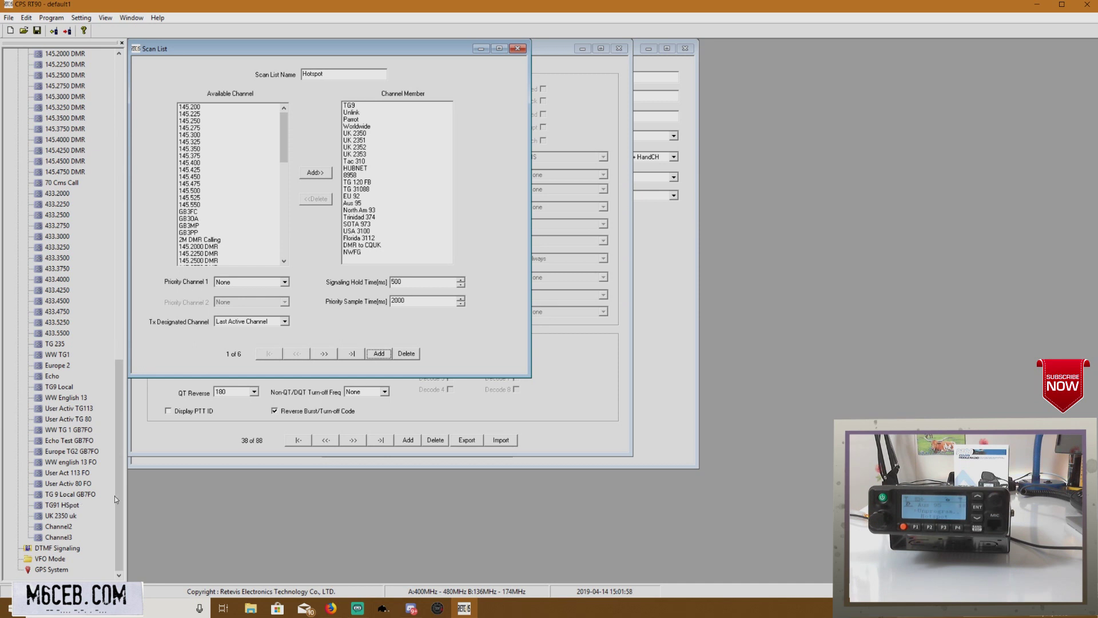
Step: Add the TG91 HSpot and UK 2350 uk channels to Channel Member A of the Hotspot zone, and look at the file saving options
{"action": "left_click_drag", "start_coordinate": [118, 500], "coordinate": [91, 189]}
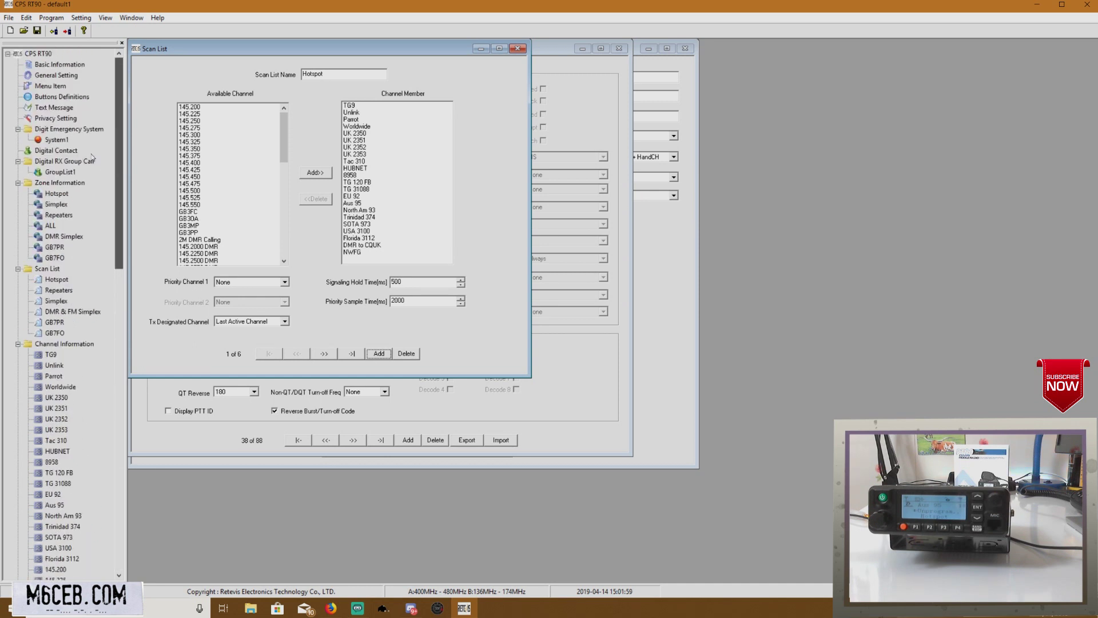
{"action": "double_click", "coordinate": [56, 194]}
{"action": "left_click_drag", "start_coordinate": [227, 144], "coordinate": [159, 302]}
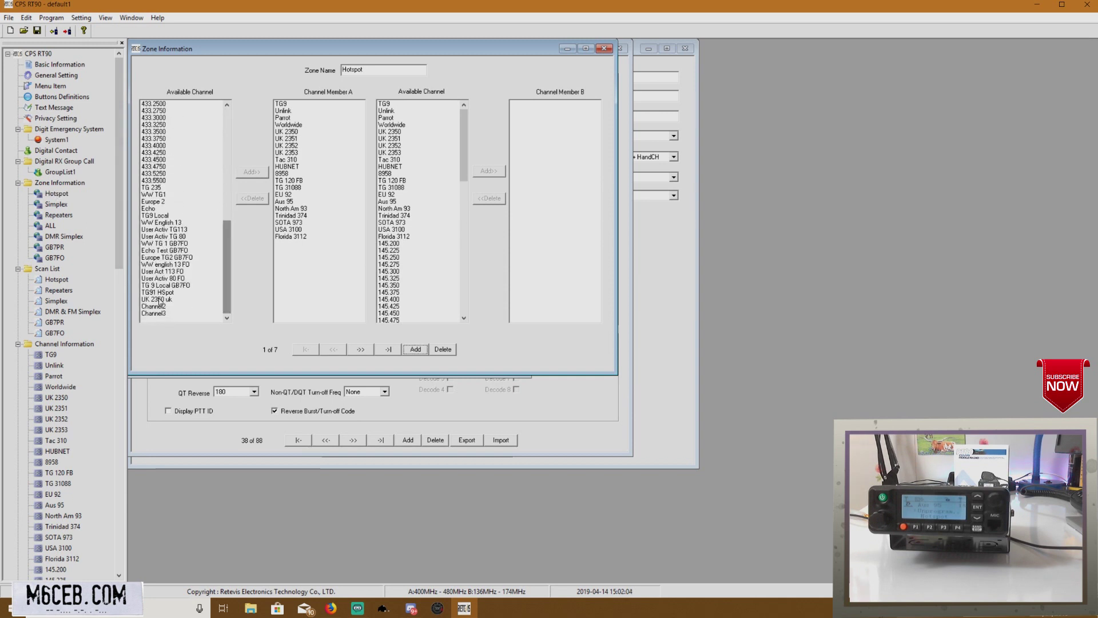
{"action": "left_click", "coordinate": [153, 294]}
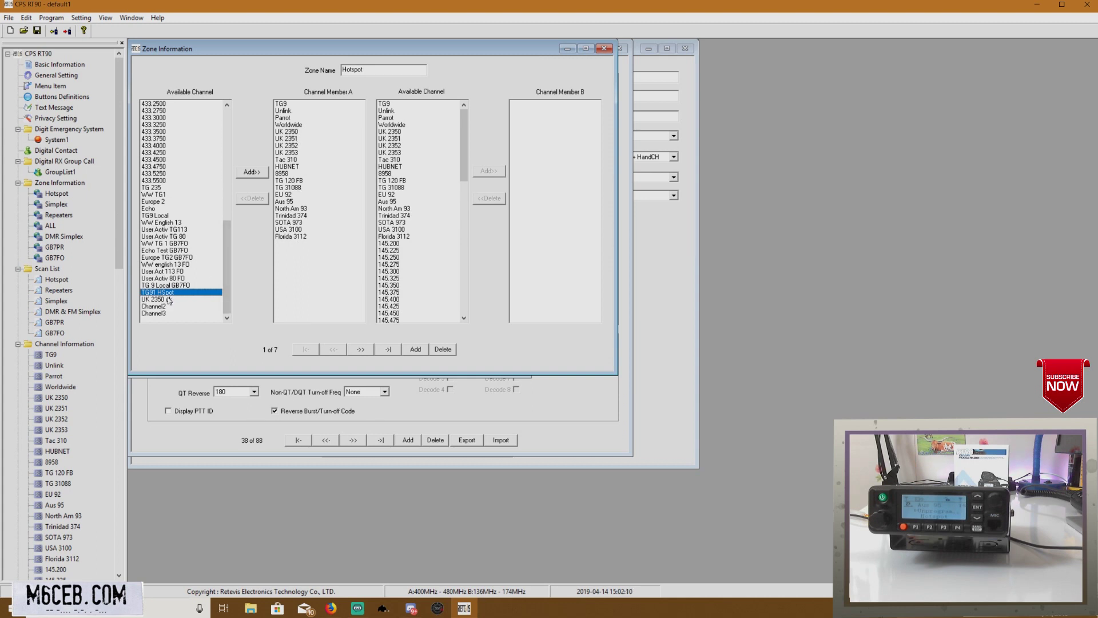
{"action": "left_click", "coordinate": [258, 172]}
{"action": "left_click", "coordinate": [258, 172]}
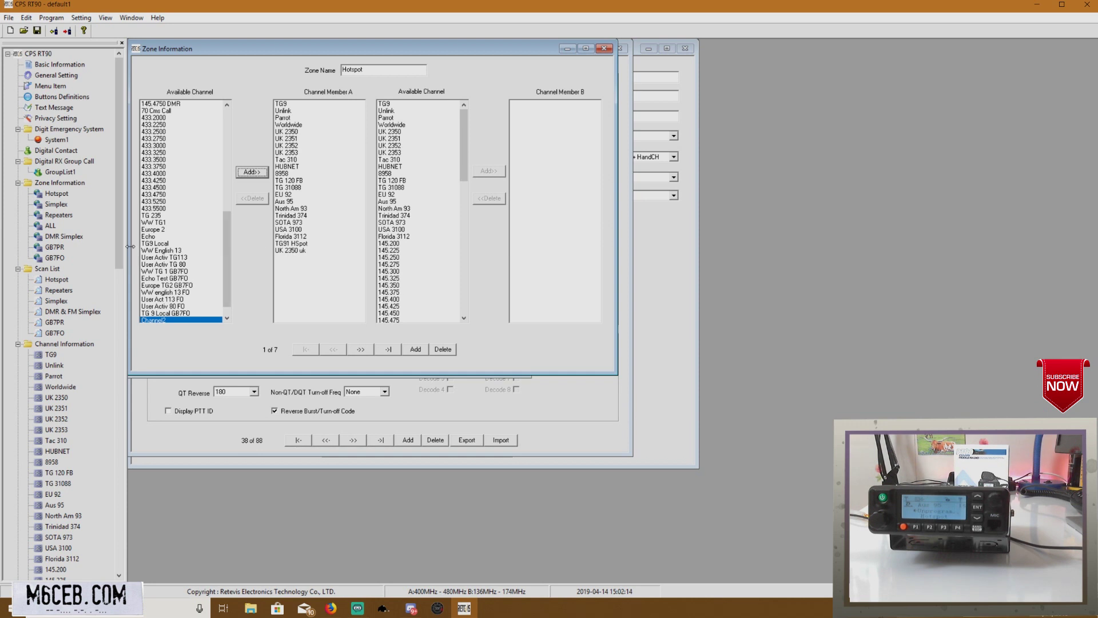
{"action": "left_click", "coordinate": [10, 18]}
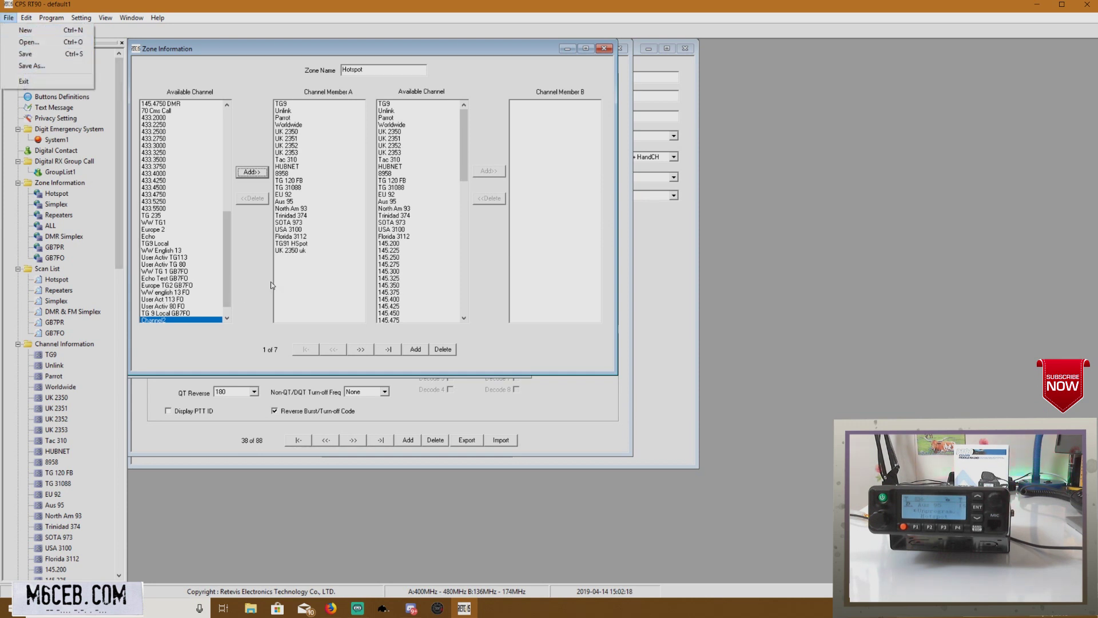
{"action": "left_click", "coordinate": [325, 262]}
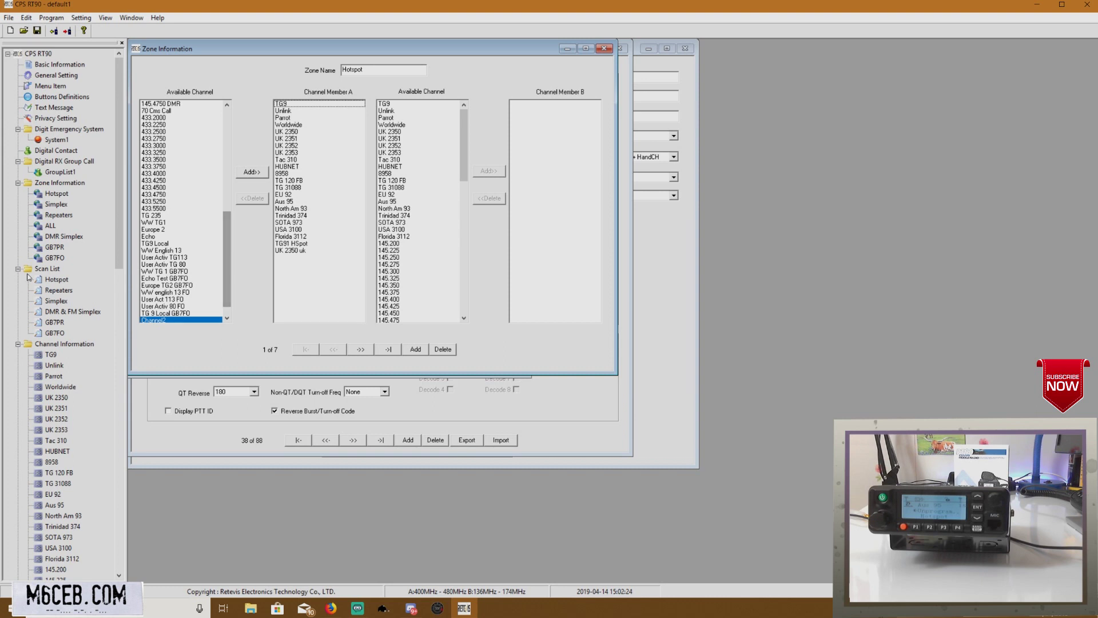
Step: Add the TG91 HSpot and UK 2350 uk channels to the members of the Hotspot scan list
{"action": "left_click", "coordinate": [57, 281]}
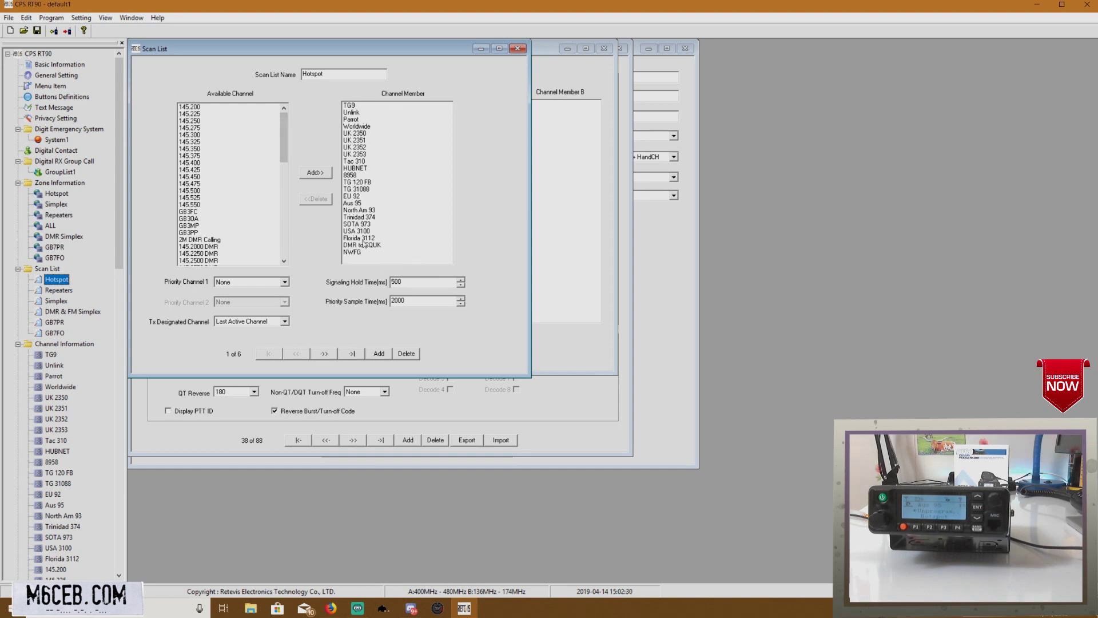
{"action": "left_click_drag", "start_coordinate": [286, 136], "coordinate": [284, 232]}
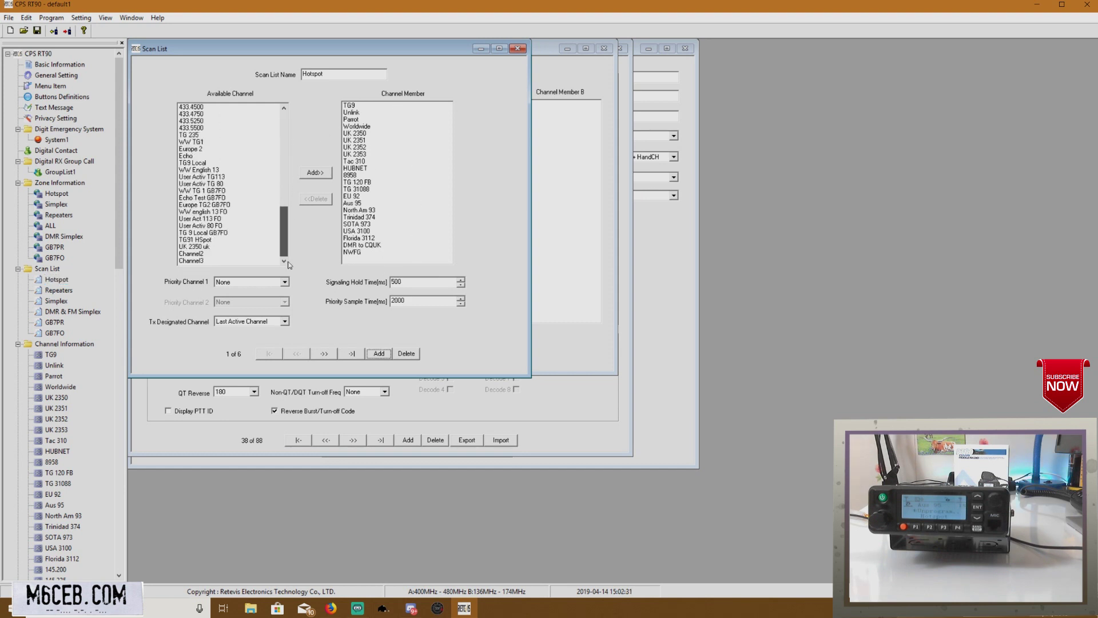
{"action": "left_click", "coordinate": [197, 240]}
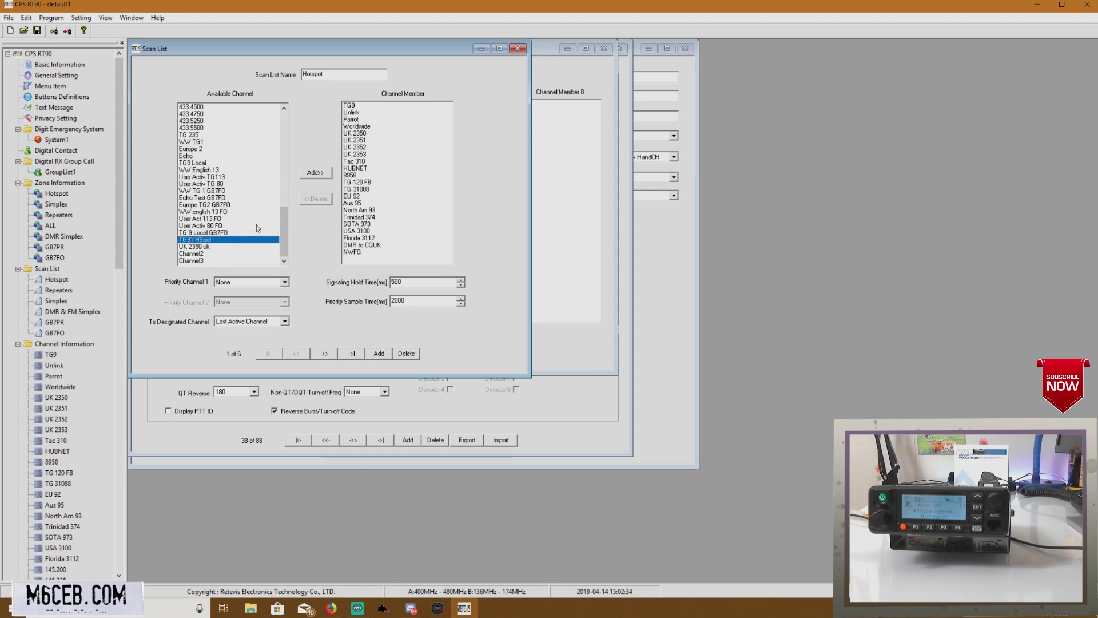
{"action": "left_click", "coordinate": [317, 173]}
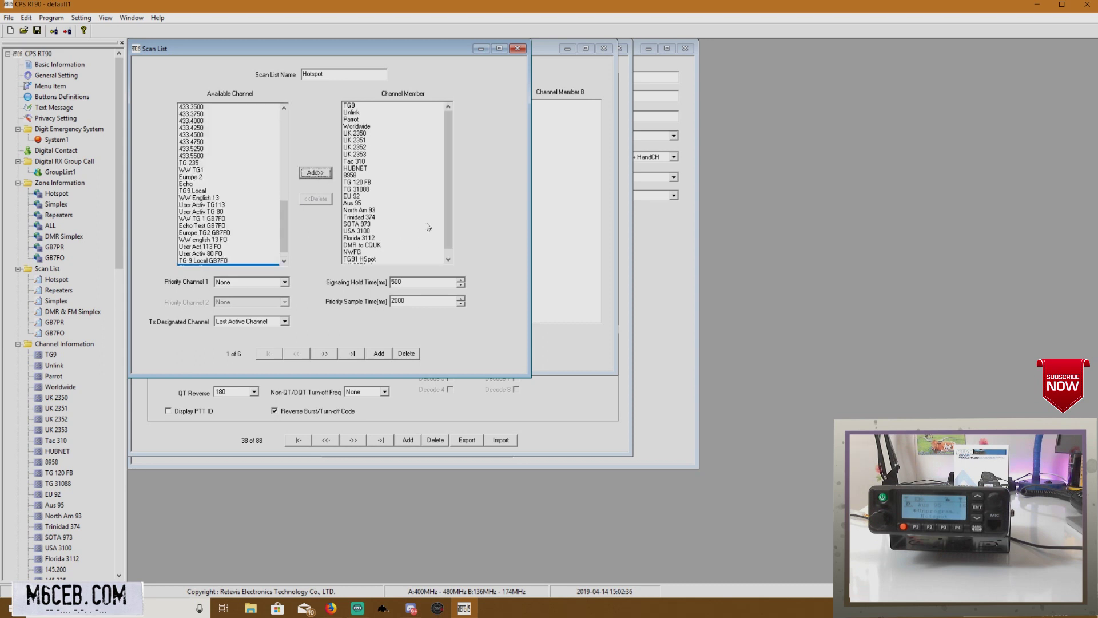
{"action": "scroll", "coordinate": [445, 209], "scroll_direction": "down", "scroll_amount": 1}
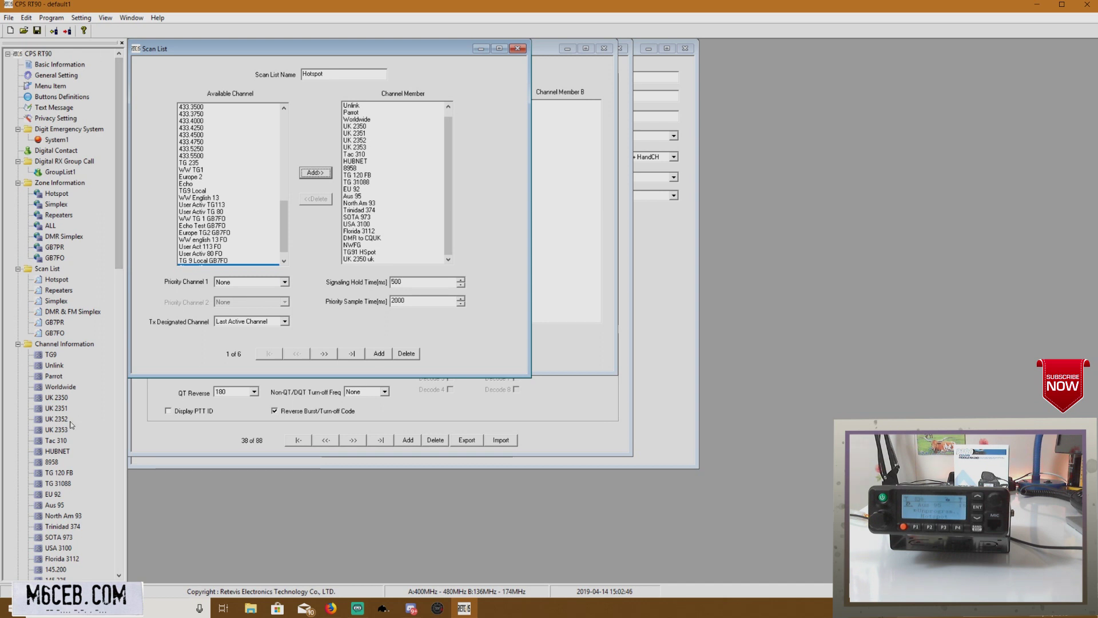
Step: Look at the dialog for writing data to the radio, and close it without writing
{"action": "left_click_drag", "start_coordinate": [121, 249], "coordinate": [135, 228]}
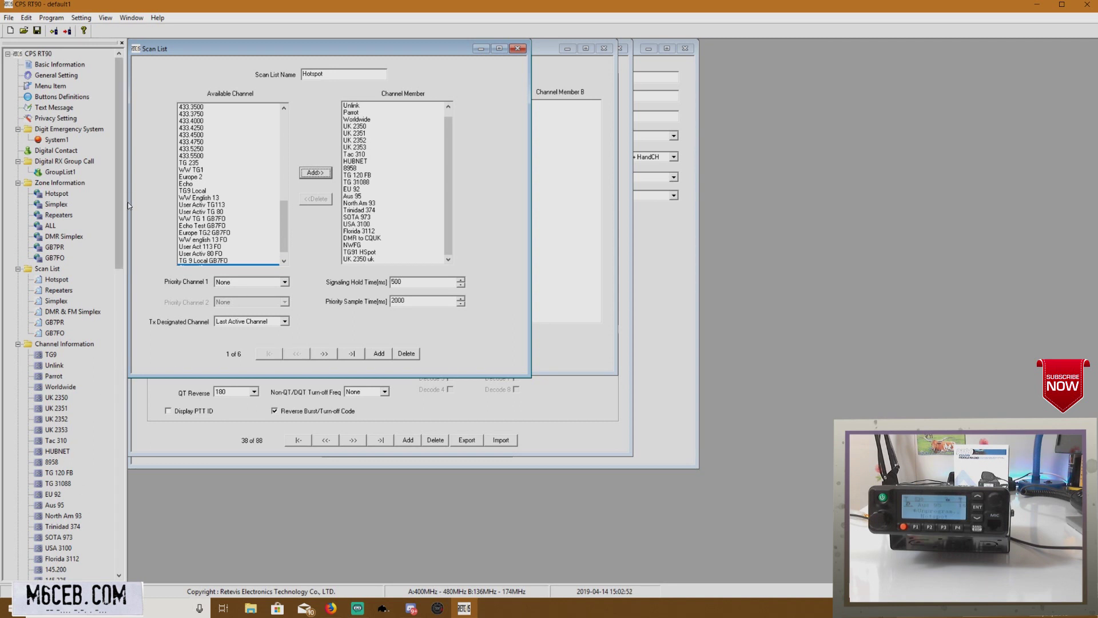
{"action": "left_click", "coordinate": [67, 31]}
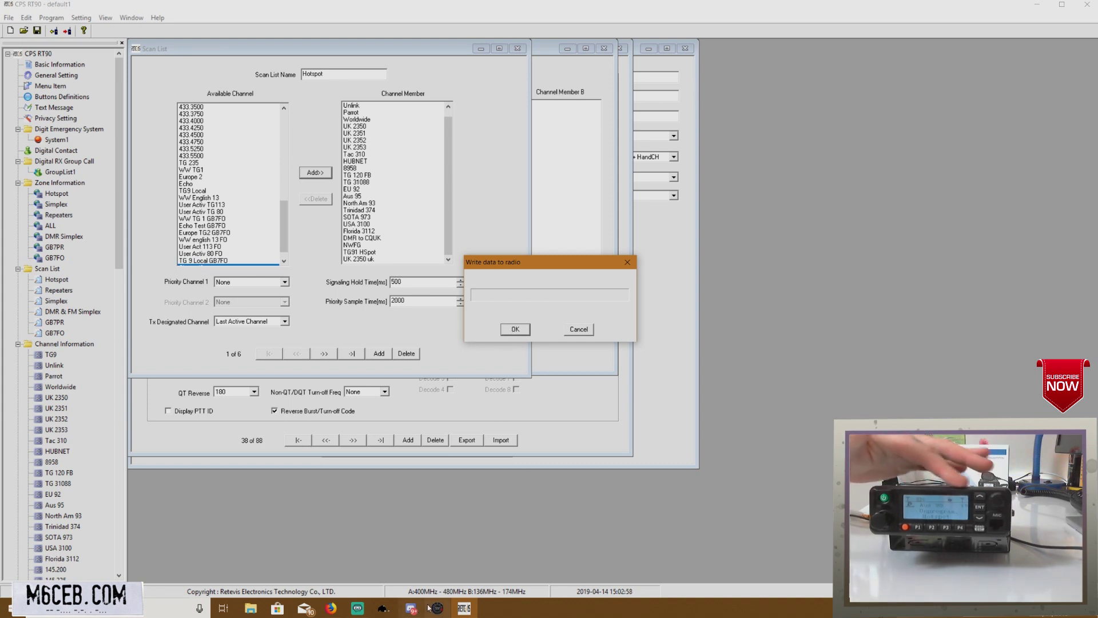
{"action": "mouse_move", "coordinate": [427, 606]}
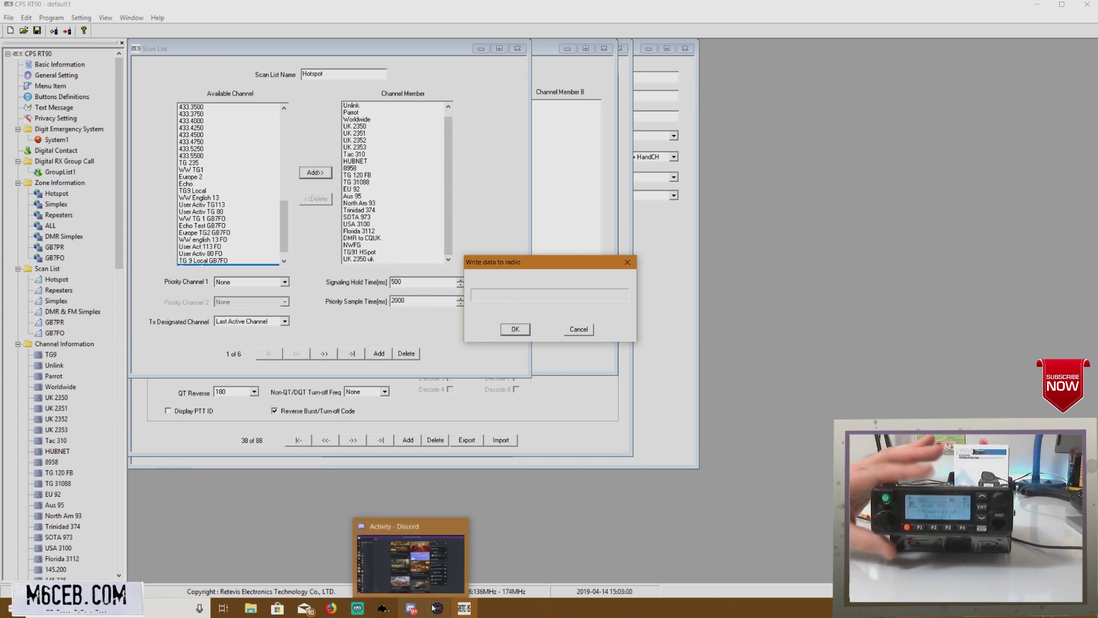
{"action": "left_click", "coordinate": [580, 330]}
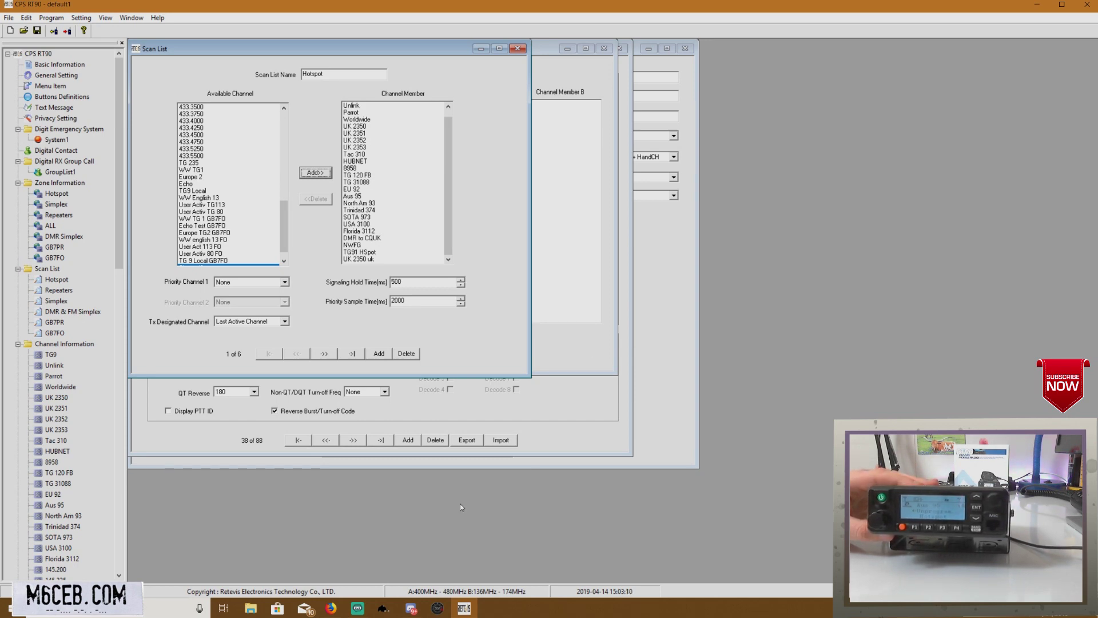
Step: Switch to the AmateurRadio.digital page in Firefox, choose Retevis RT90 in the Digital Contacts Wizard and continue to its next stage
{"action": "left_click", "coordinate": [331, 608]}
{"action": "left_click", "coordinate": [298, 8]}
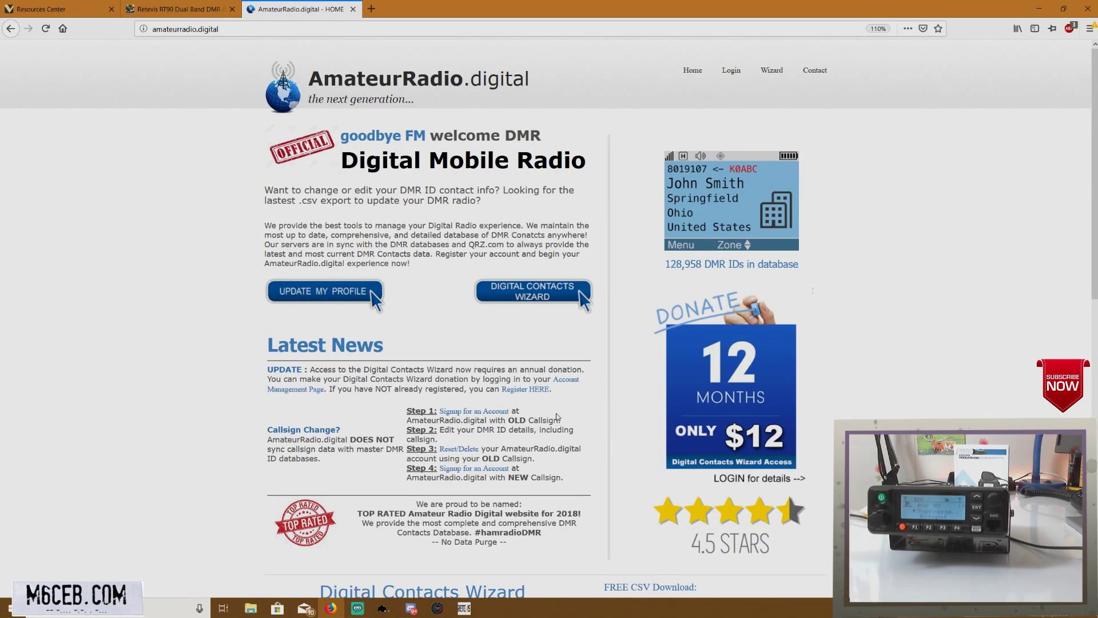
{"action": "scroll", "coordinate": [557, 416], "scroll_direction": "down", "scroll_amount": 3}
{"action": "scroll", "coordinate": [545, 435], "scroll_direction": "down", "scroll_amount": 2}
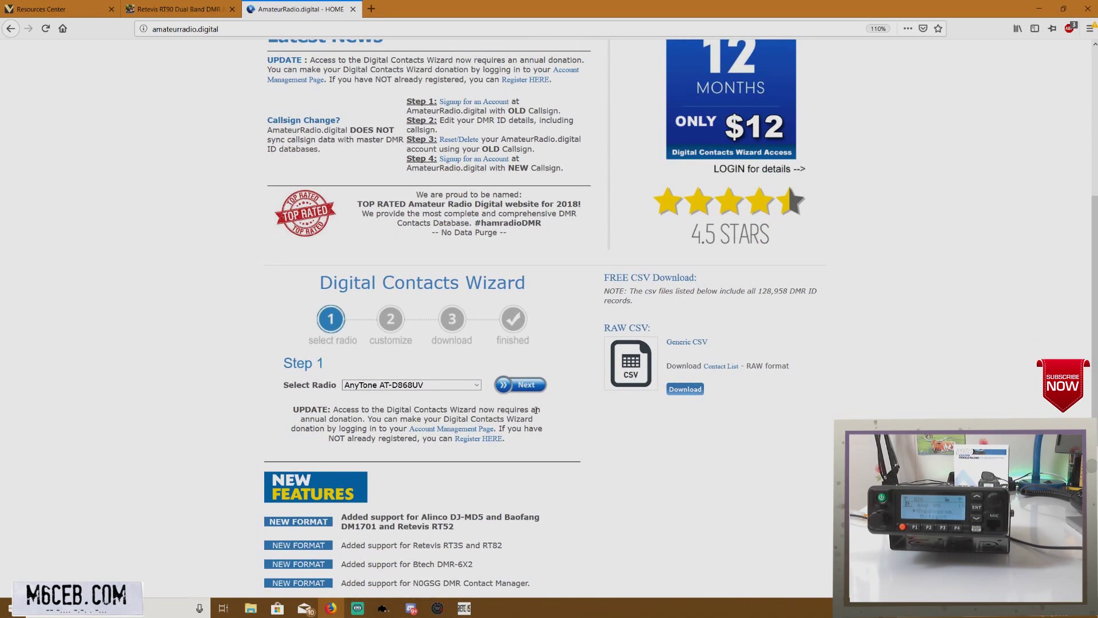
{"action": "left_click", "coordinate": [476, 387]}
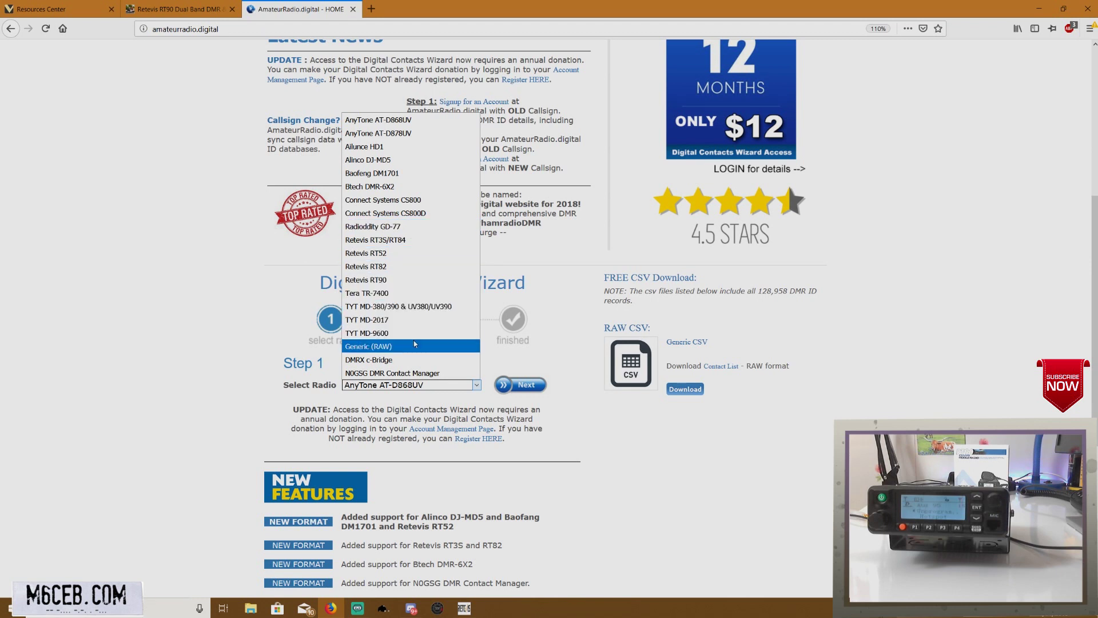
{"action": "left_click", "coordinate": [412, 279]}
{"action": "left_click", "coordinate": [517, 387]}
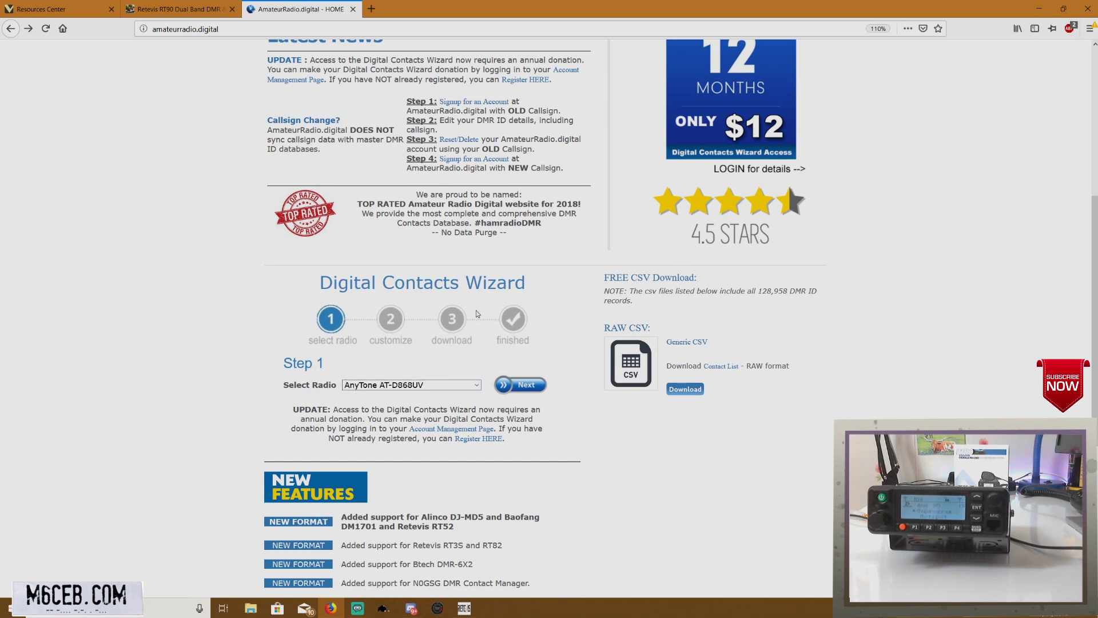
Step: Examine the AmateurRadio.digital home page and its contacts wizard section, and look at the open Retevis resources and RT90 pages
{"action": "scroll", "coordinate": [450, 288], "scroll_direction": "up", "scroll_amount": 5}
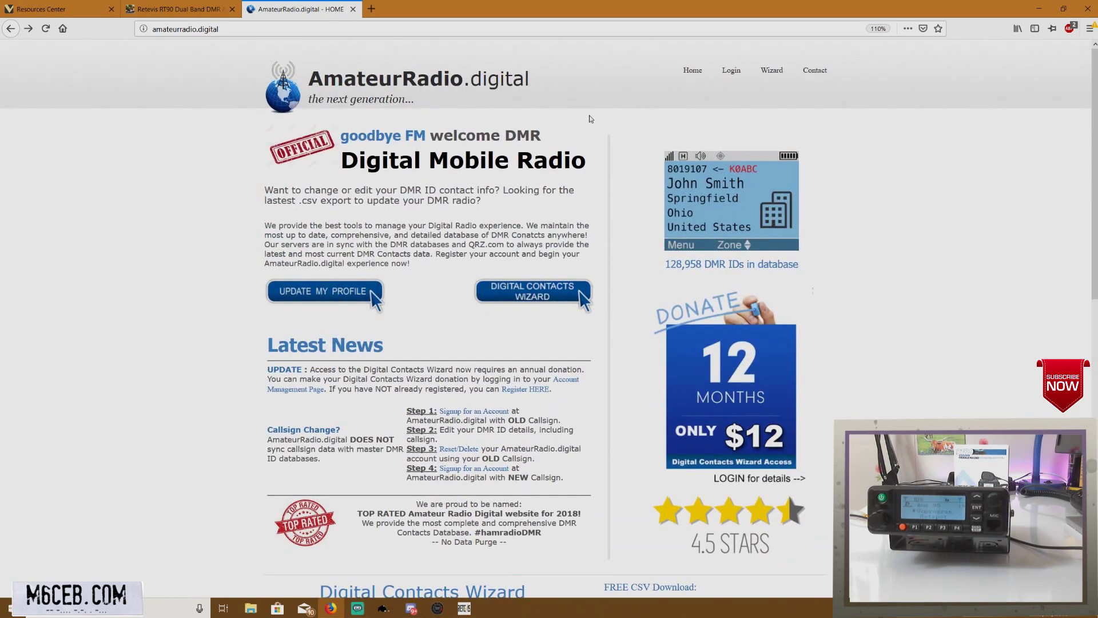
{"action": "scroll", "coordinate": [493, 192], "scroll_direction": "down", "scroll_amount": 5}
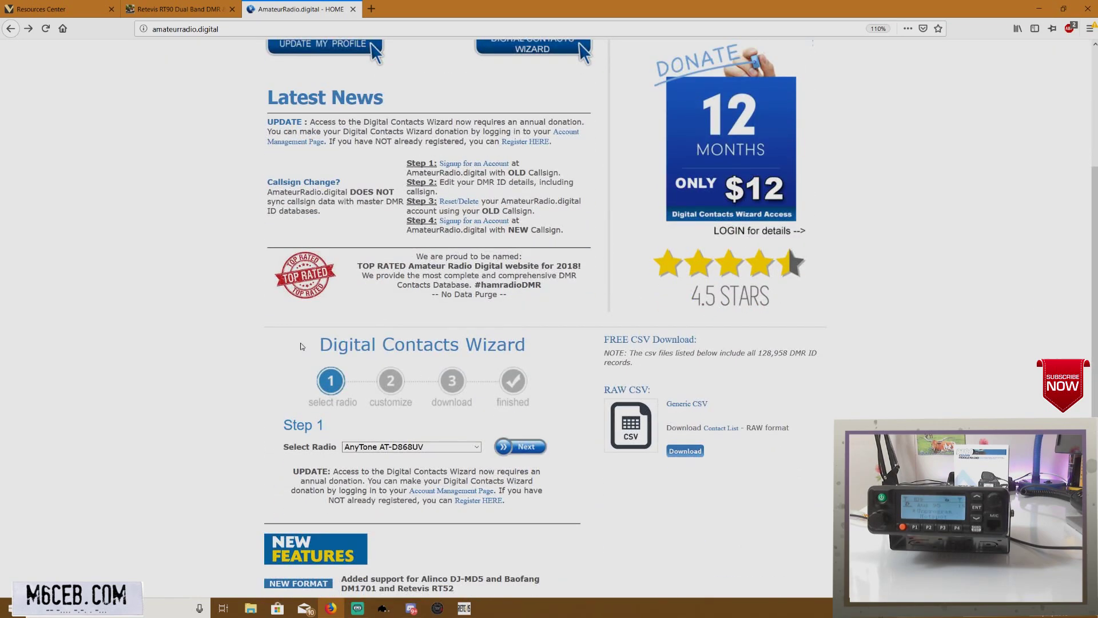
{"action": "scroll", "coordinate": [436, 398], "scroll_direction": "down", "scroll_amount": 3}
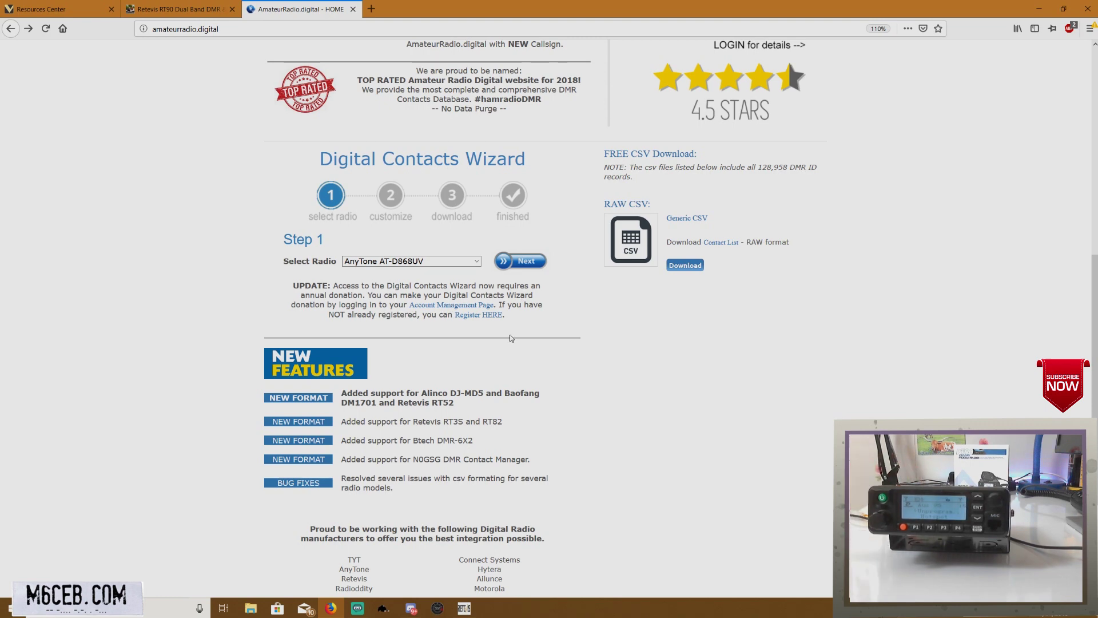
{"action": "scroll", "coordinate": [564, 327], "scroll_direction": "up", "scroll_amount": 8}
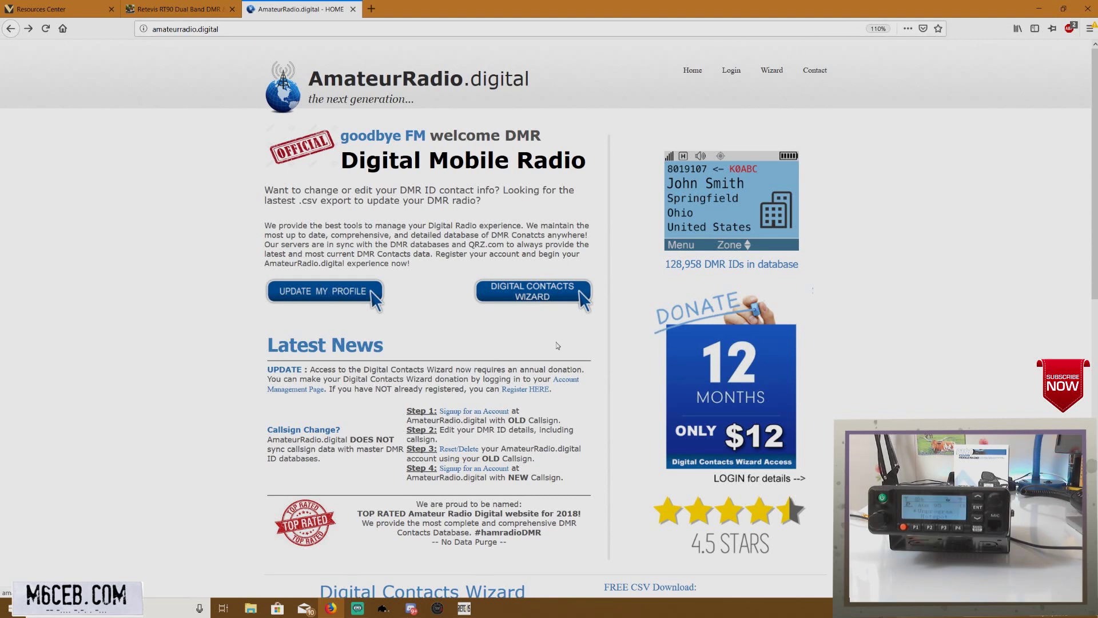
{"action": "left_click", "coordinate": [54, 5]}
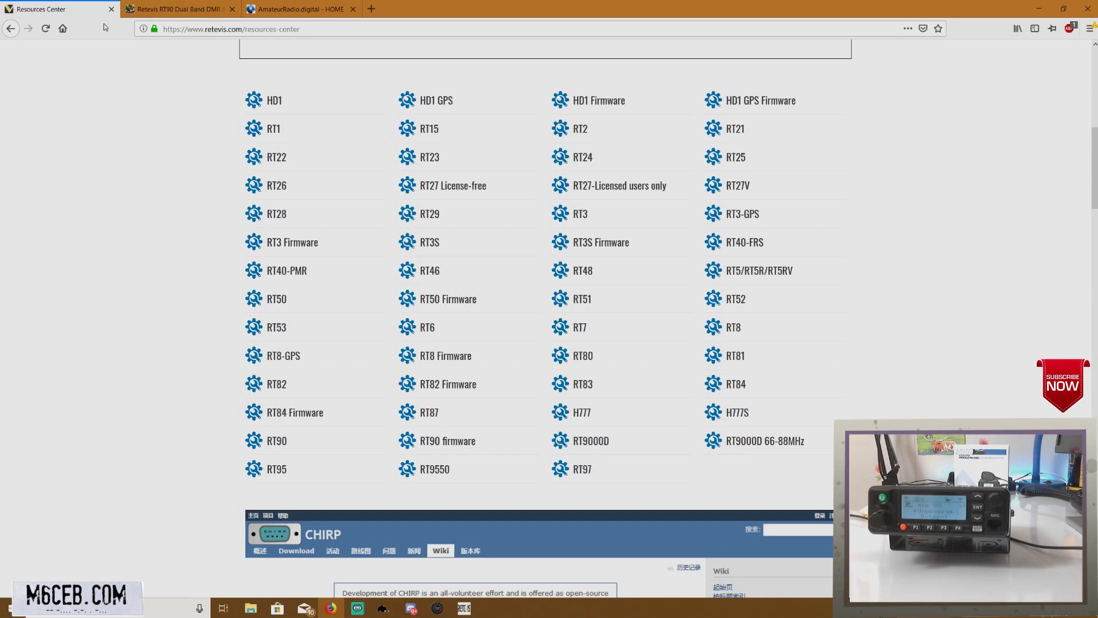
{"action": "left_click", "coordinate": [172, 9]}
{"action": "left_click", "coordinate": [289, 8]}
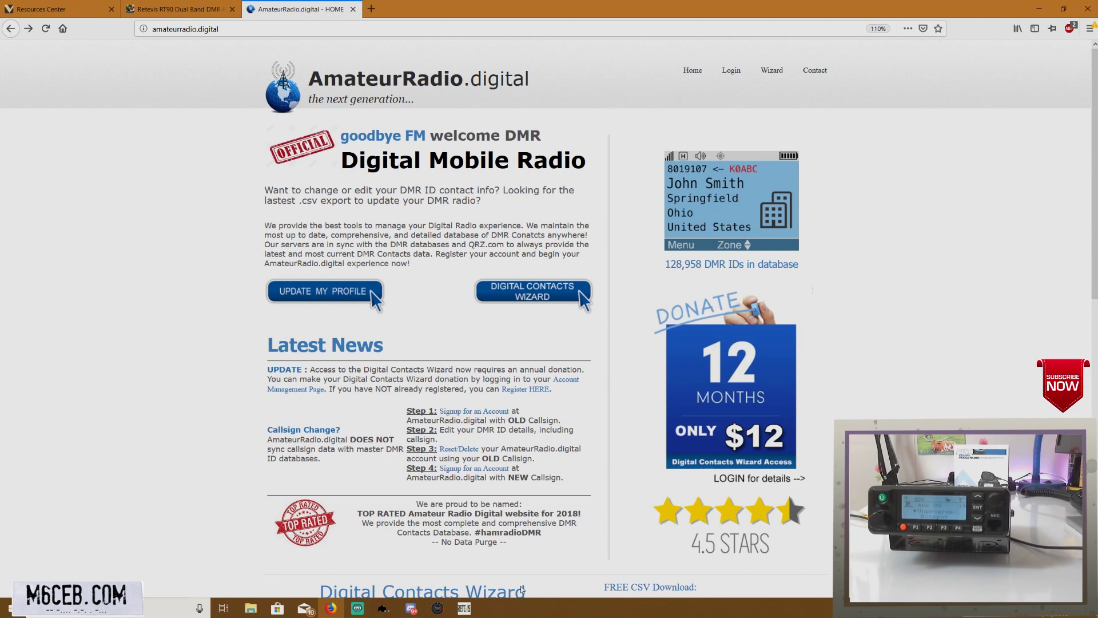
Step: Switch to the RT90 CPS and try to import digi contacts.csv from the Desktop through the Write Contacts dialog
{"action": "left_click", "coordinate": [464, 608]}
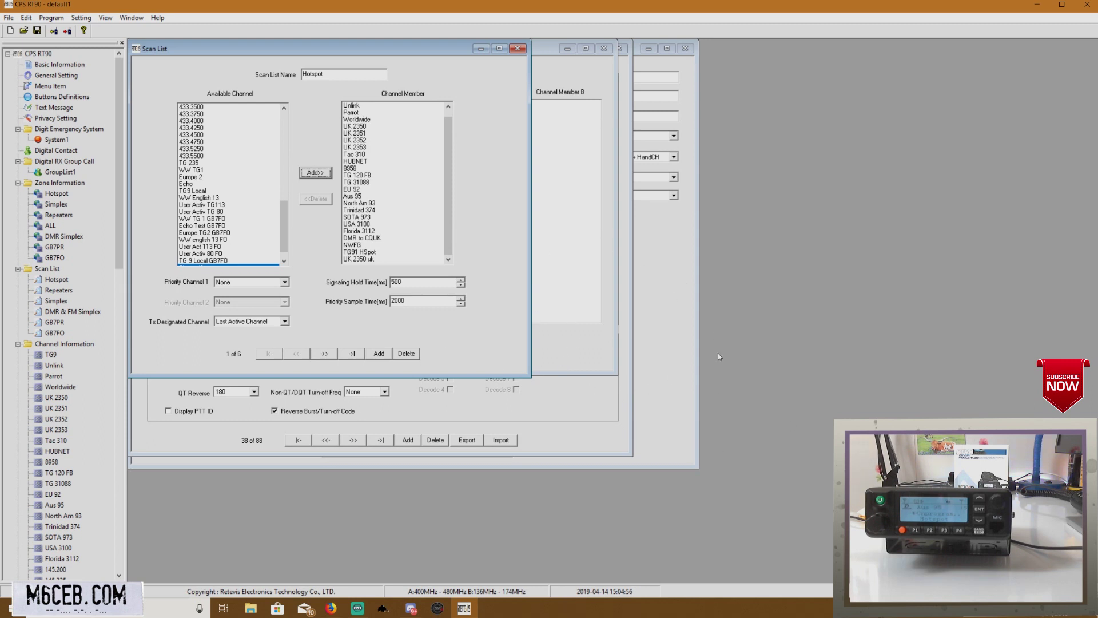
{"action": "left_click", "coordinate": [81, 18]}
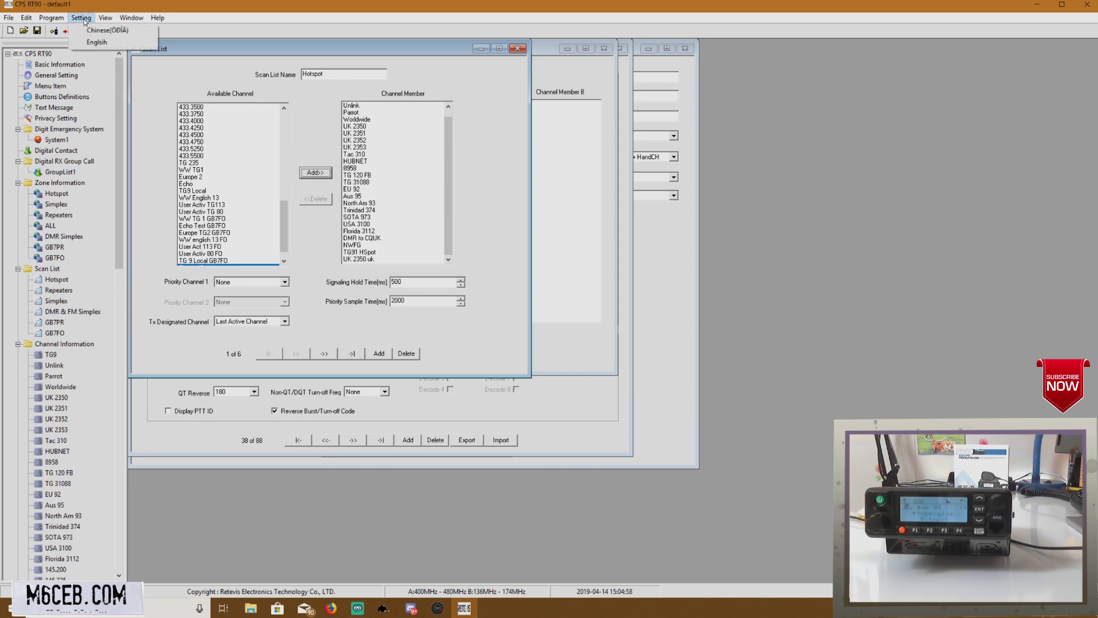
{"action": "mouse_move", "coordinate": [58, 22]}
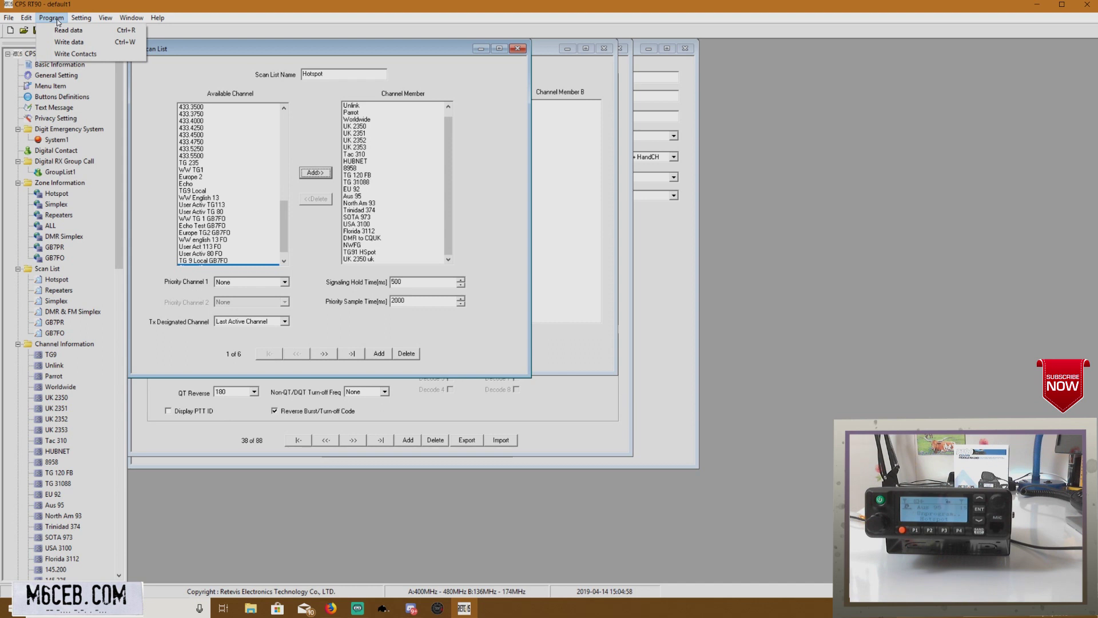
{"action": "left_click", "coordinate": [73, 54]}
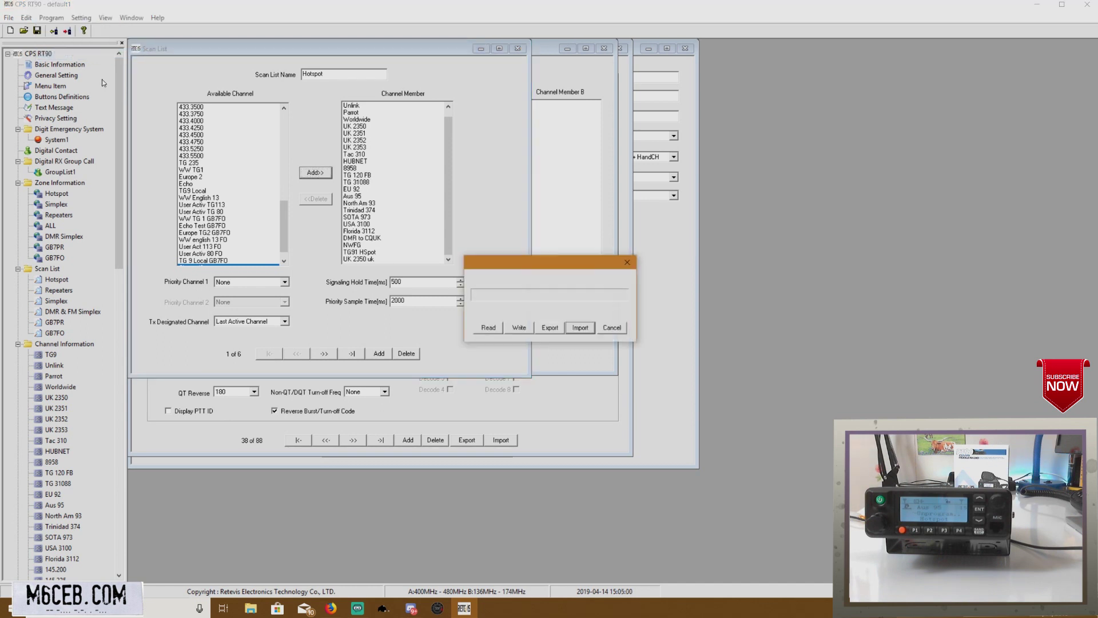
{"action": "left_click", "coordinate": [580, 327]}
{"action": "scroll", "coordinate": [584, 306], "scroll_direction": "down", "scroll_amount": 5}
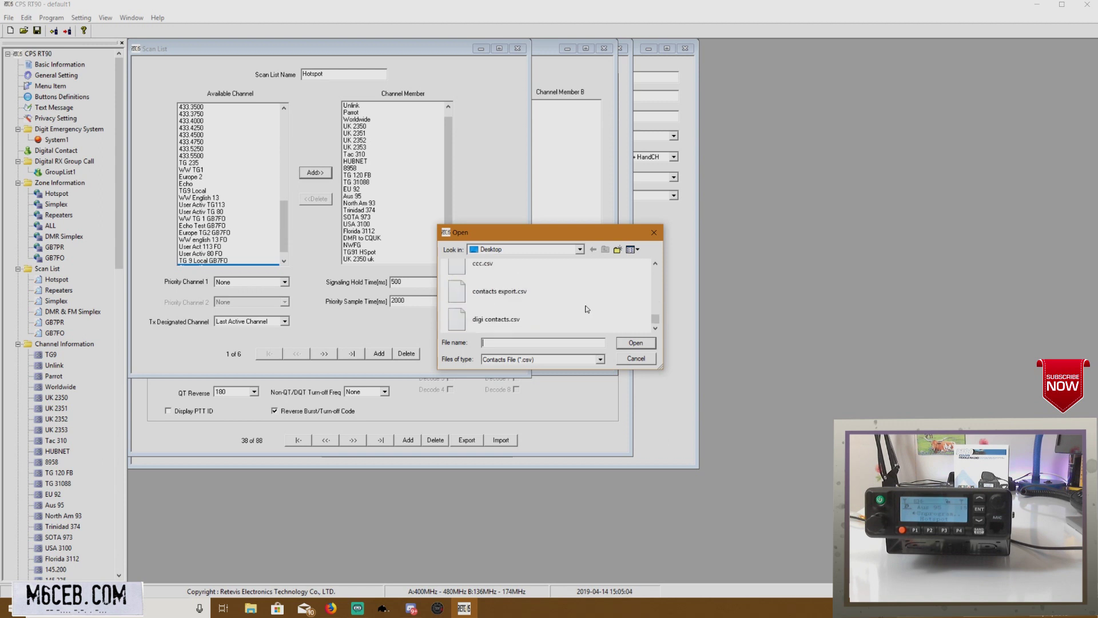
{"action": "left_click", "coordinate": [506, 320]}
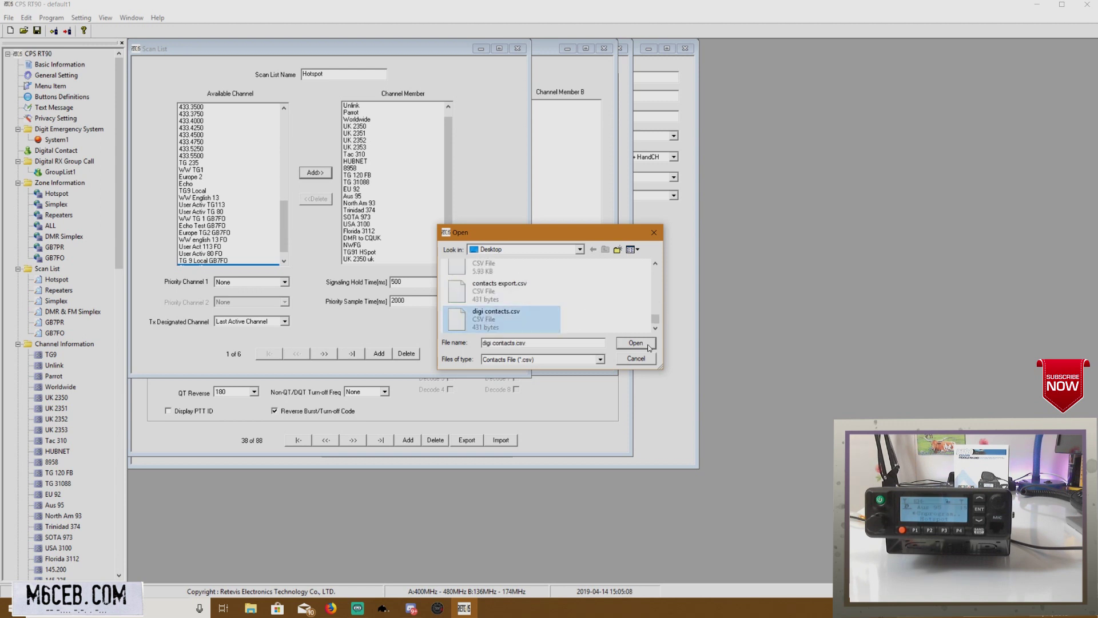
{"action": "left_click", "coordinate": [648, 346]}
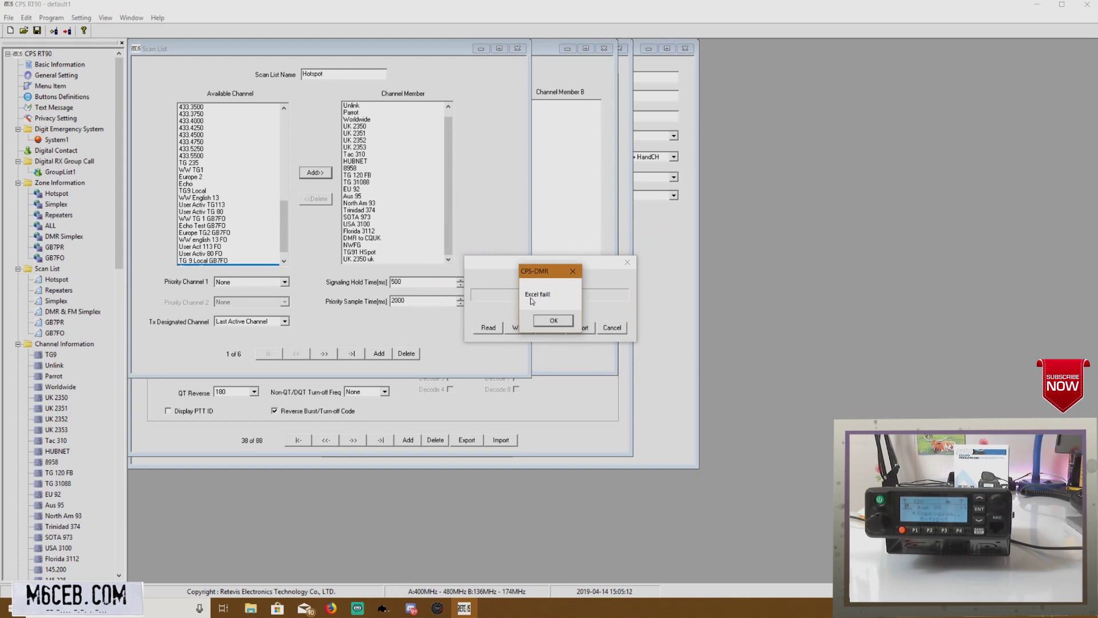
{"action": "left_click", "coordinate": [552, 321]}
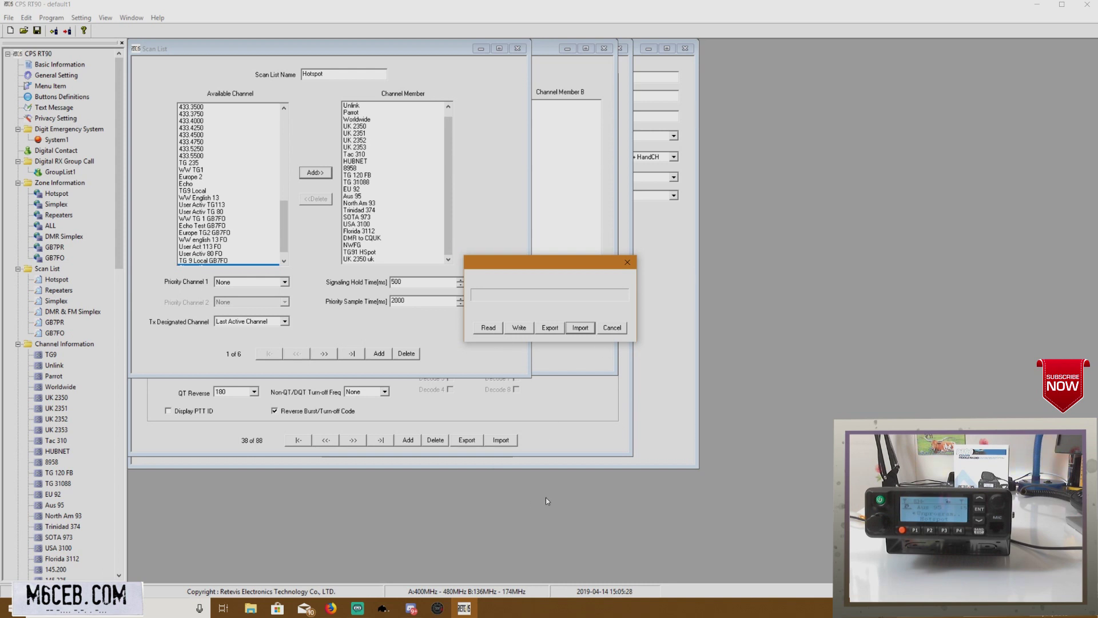
{"action": "left_click", "coordinate": [612, 327]}
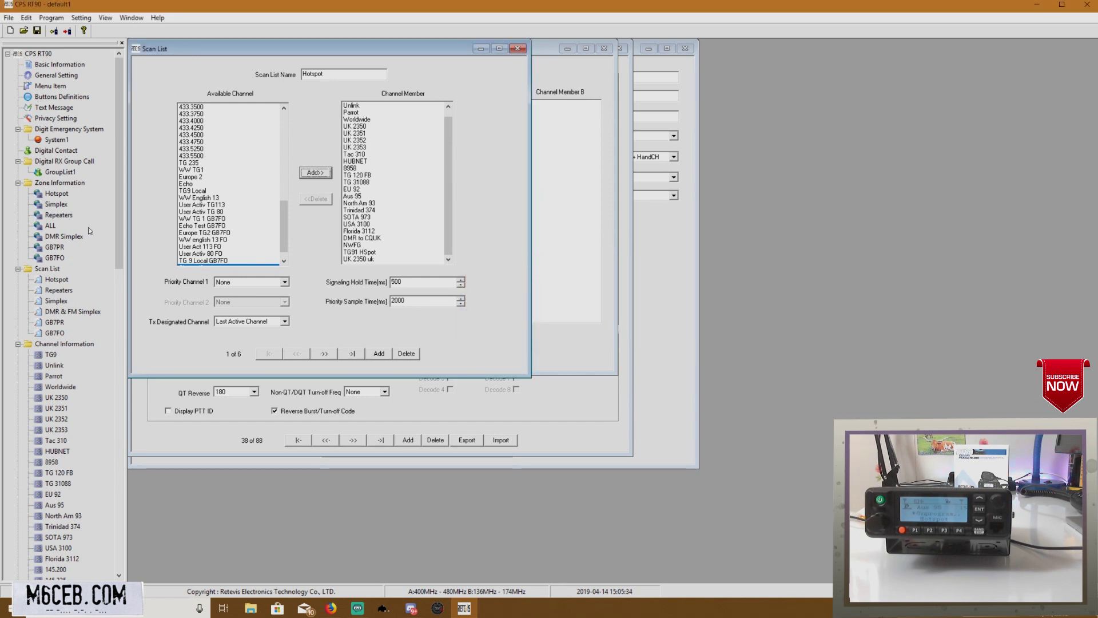
Step: View the separate dialogs for writing data and writing contacts to the radio, cancelling each without writing
{"action": "left_click_drag", "start_coordinate": [113, 151], "coordinate": [156, 127]}
{"action": "left_click", "coordinate": [67, 31]}
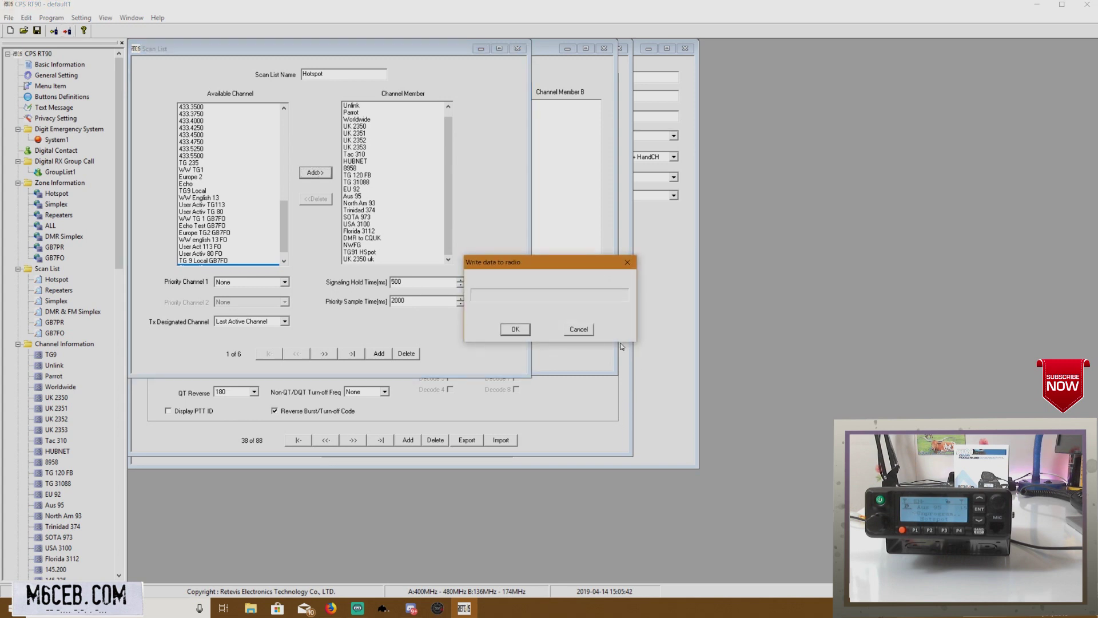
{"action": "left_click", "coordinate": [579, 329]}
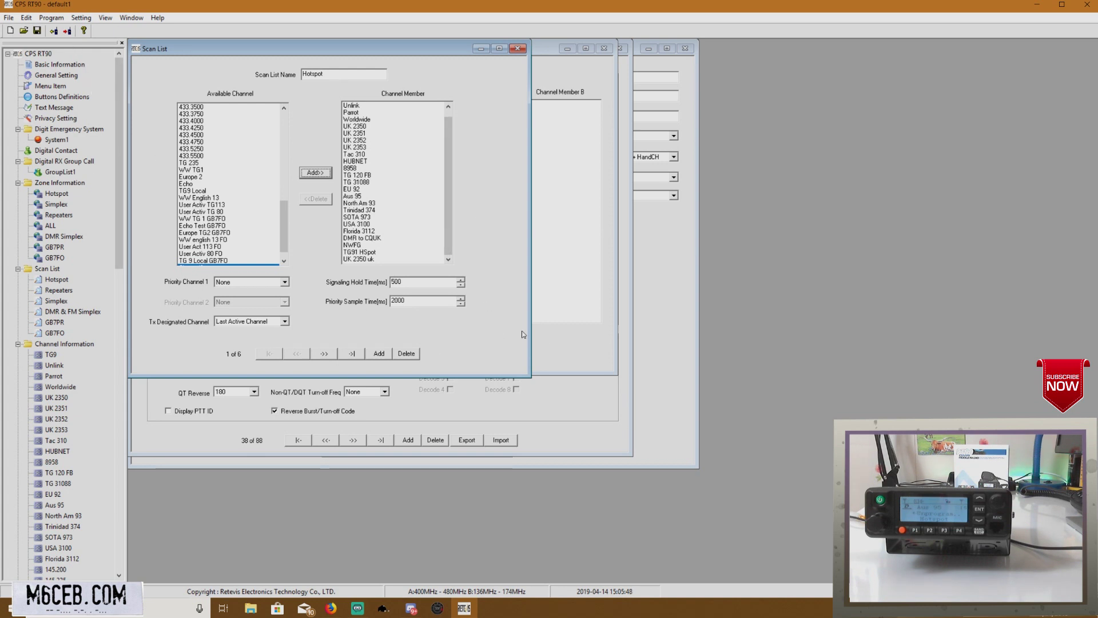
{"action": "left_click", "coordinate": [51, 17]}
{"action": "left_click", "coordinate": [60, 42]}
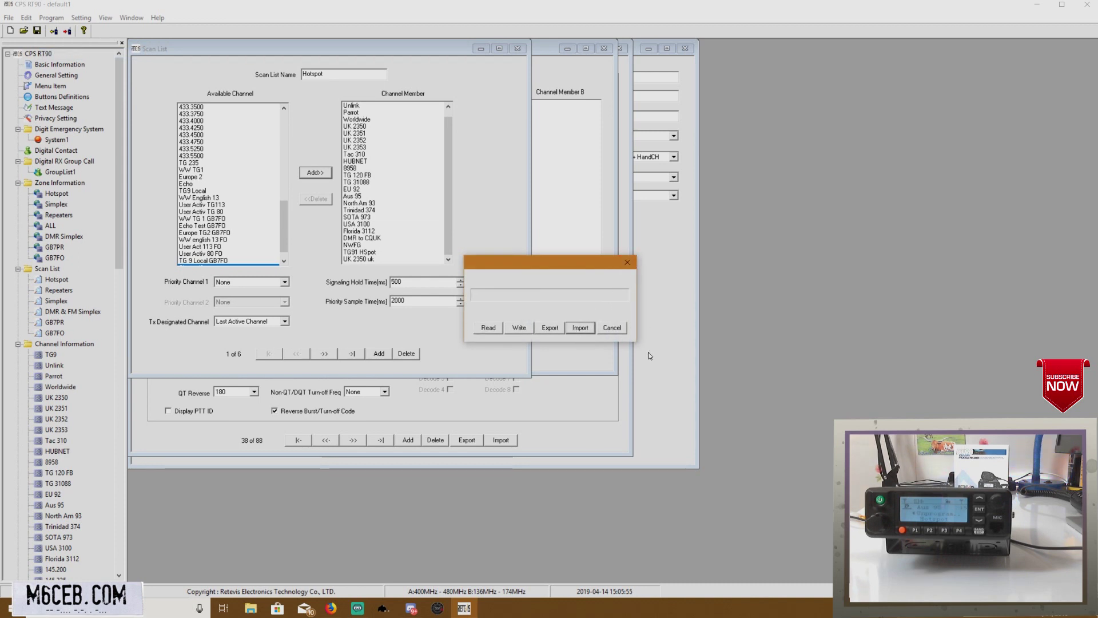
{"action": "left_click", "coordinate": [613, 328]}
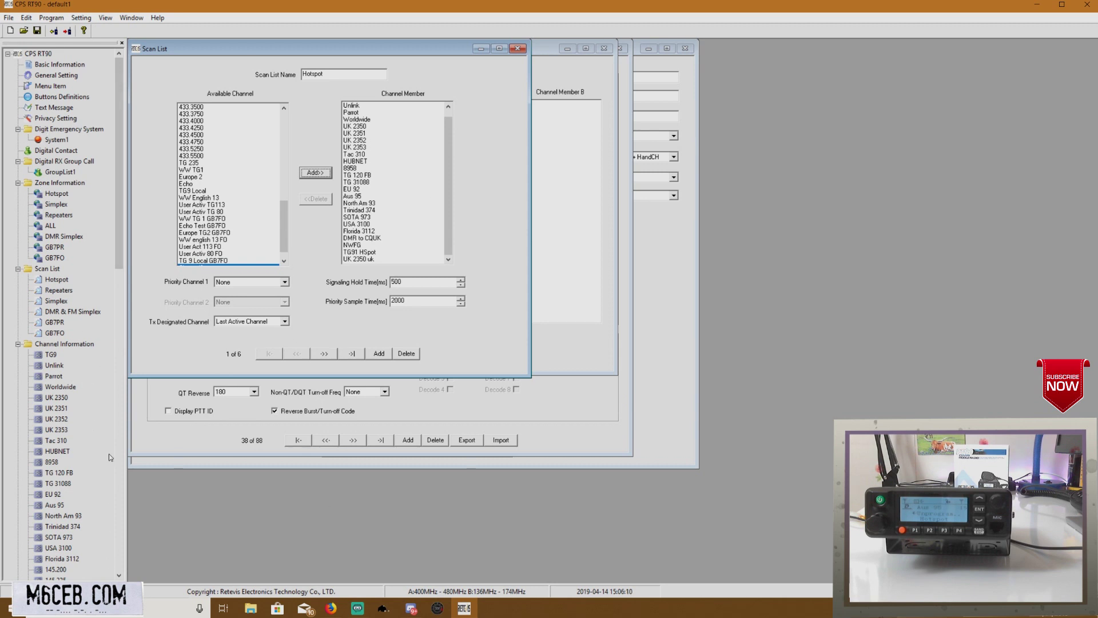
Step: Review the channels and remaining sections in the navigation tree, and switch to the AmateurRadio.digital page in Firefox
{"action": "left_click_drag", "start_coordinate": [116, 243], "coordinate": [146, 567]}
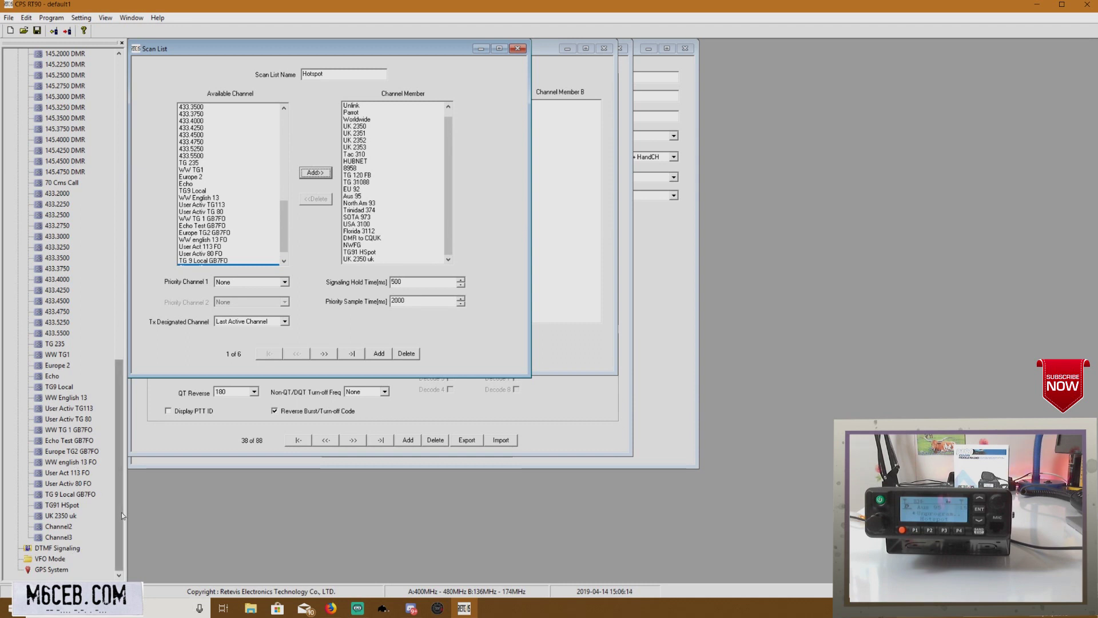
{"action": "left_click_drag", "start_coordinate": [119, 514], "coordinate": [109, 188]}
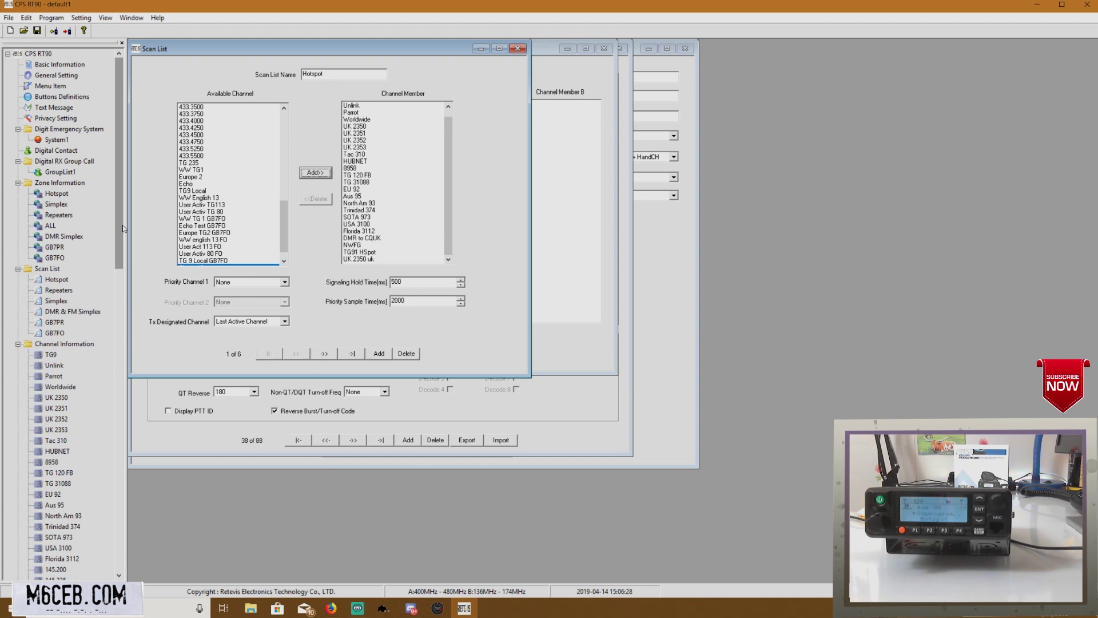
{"action": "left_click", "coordinate": [331, 608]}
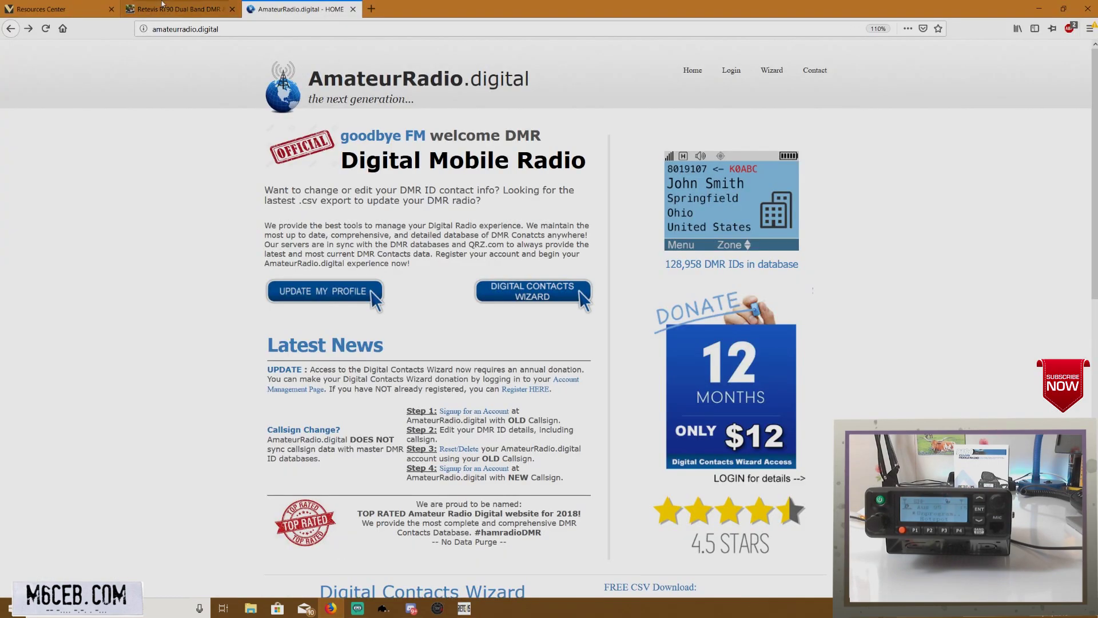
Step: Look through the RT90 review on m6ceb.com down to its photo gallery and enlarge a front-view photo of the radio
{"action": "left_click", "coordinate": [177, 9]}
{"action": "scroll", "coordinate": [645, 377], "scroll_direction": "down", "scroll_amount": 9}
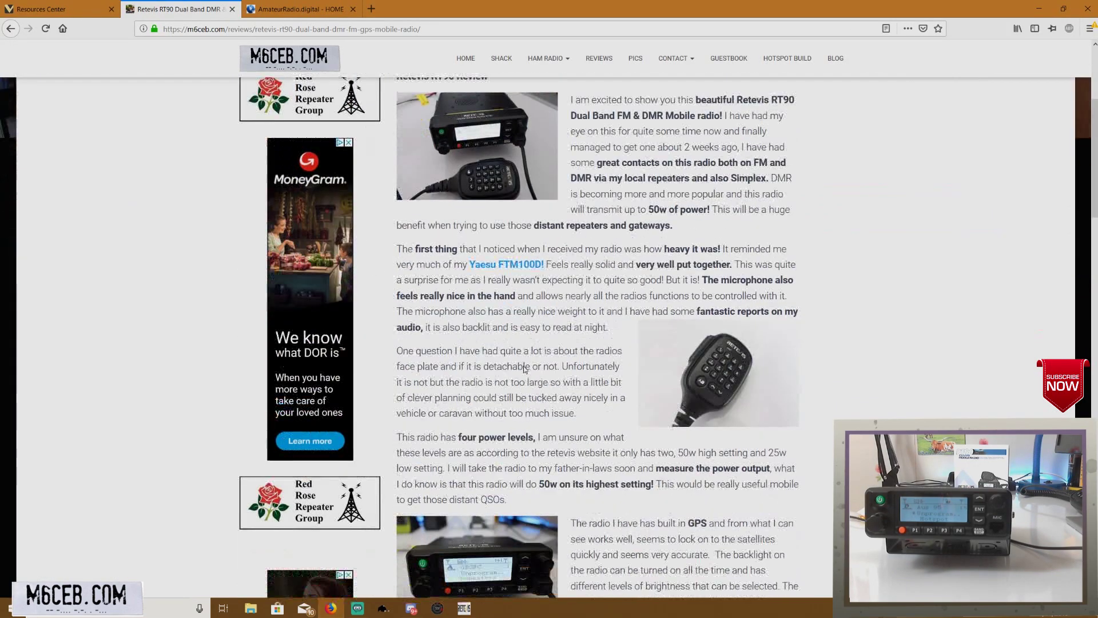
{"action": "scroll", "coordinate": [716, 537], "scroll_direction": "down", "scroll_amount": 15}
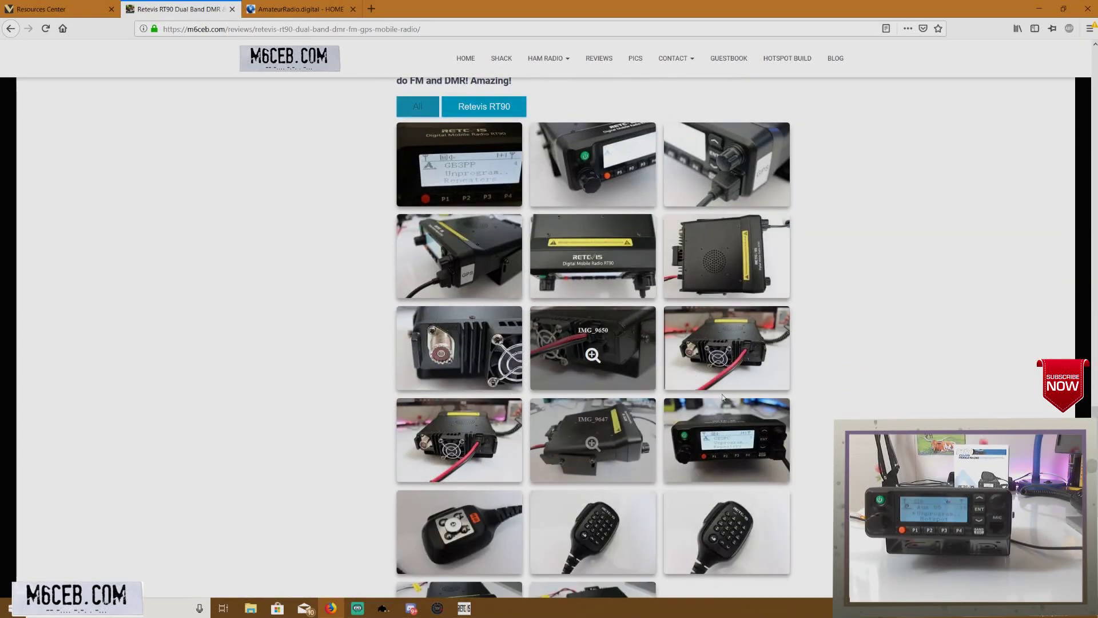
{"action": "scroll", "coordinate": [618, 393], "scroll_direction": "down", "scroll_amount": 2}
{"action": "left_click", "coordinate": [727, 329]}
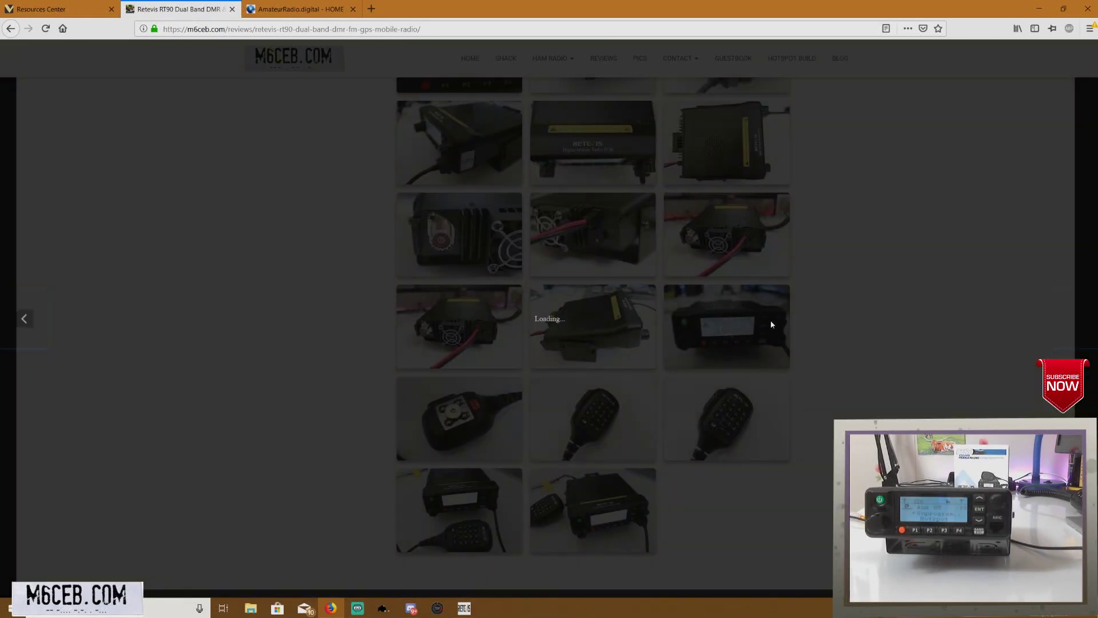
Step: Examine the USB drivers and programming software list on the Retevis Resources Center page, and view the enlarged RT90 photo on the review page
{"action": "left_click", "coordinate": [80, 14]}
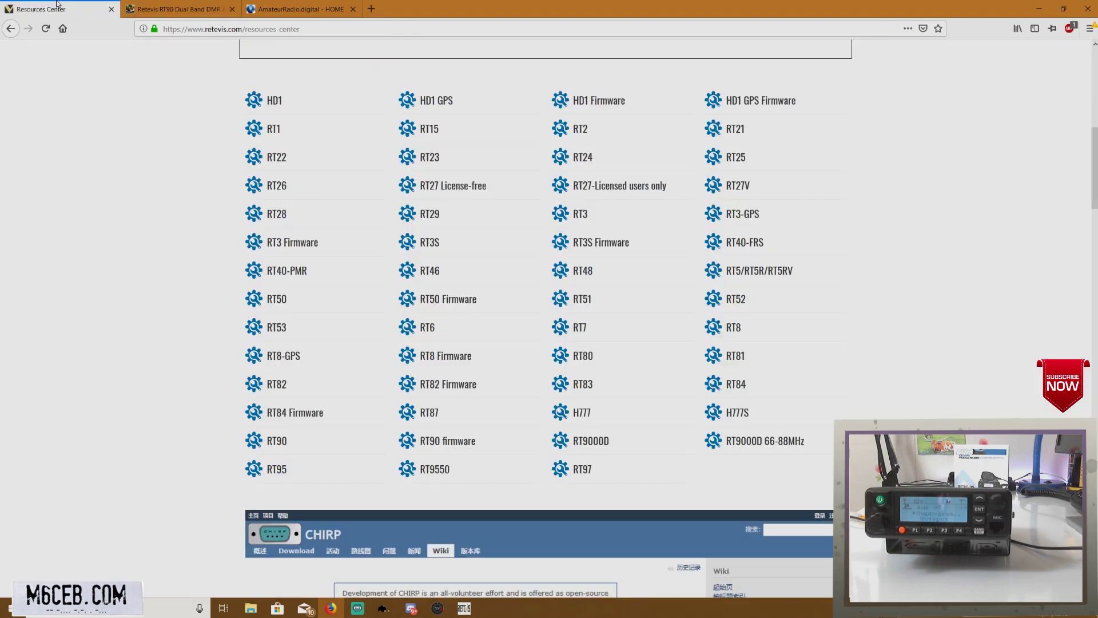
{"action": "scroll", "coordinate": [581, 323], "scroll_direction": "up", "scroll_amount": 7}
{"action": "scroll", "coordinate": [582, 323], "scroll_direction": "up", "scroll_amount": 2}
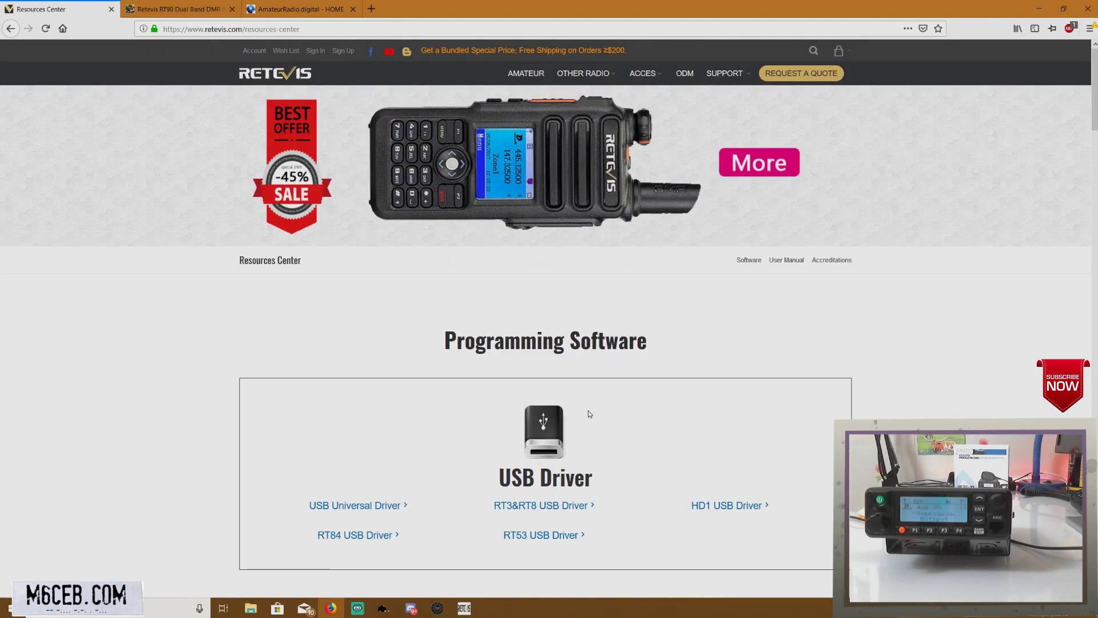
{"action": "scroll", "coordinate": [523, 416], "scroll_direction": "down", "scroll_amount": 7}
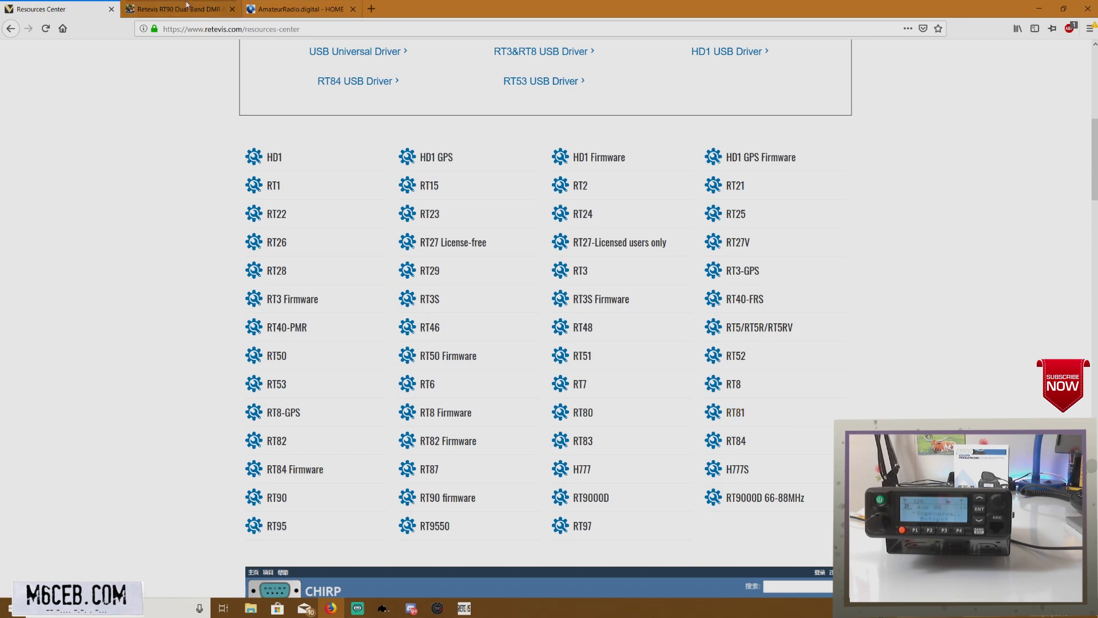
{"action": "left_click", "coordinate": [205, 4]}
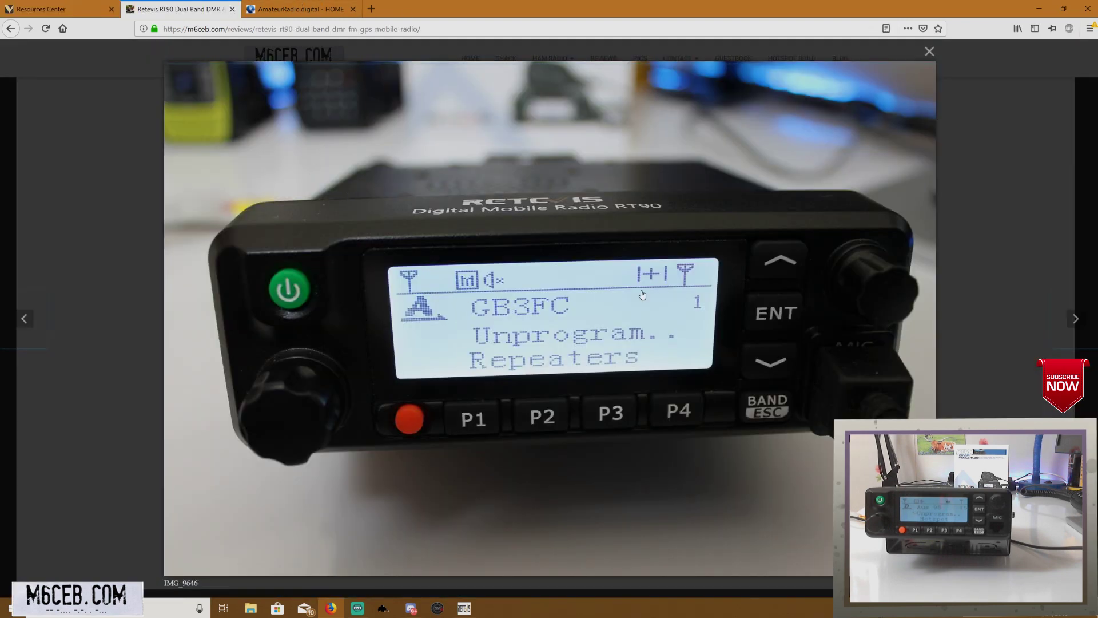
{"action": "left_click", "coordinate": [57, 9]}
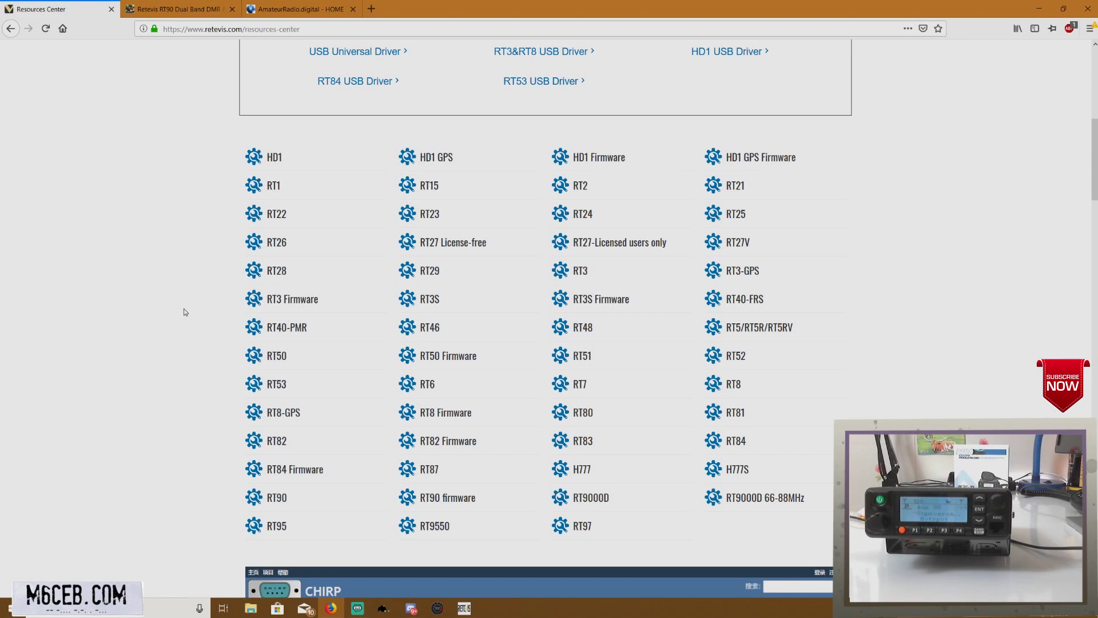